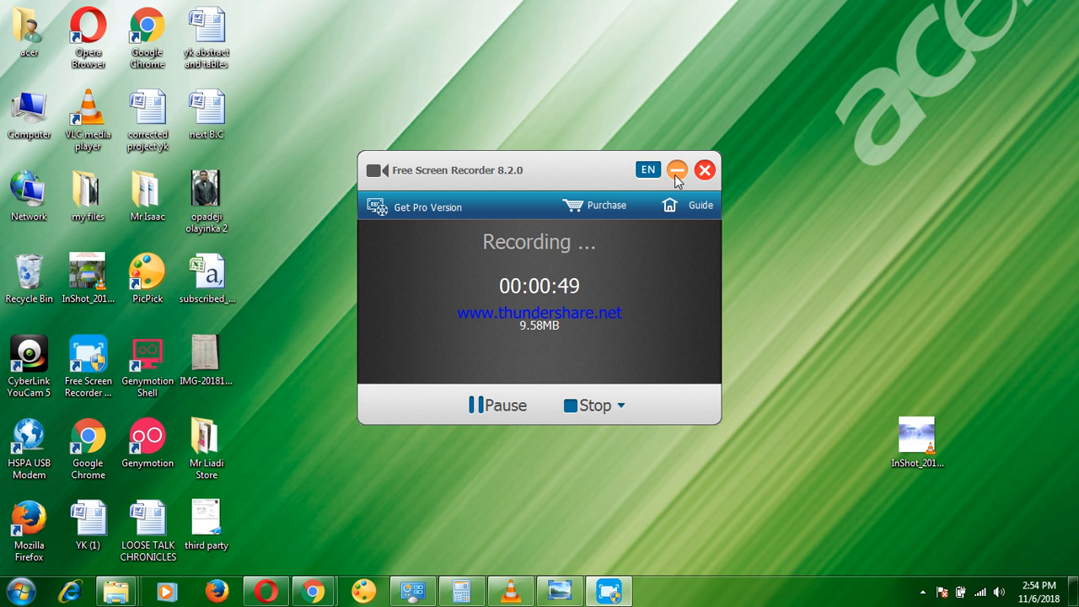
# - Switch to the Chrome window with the WordPress widgets page and open facebook.com in its empty tab
pyautogui.click(676, 171)
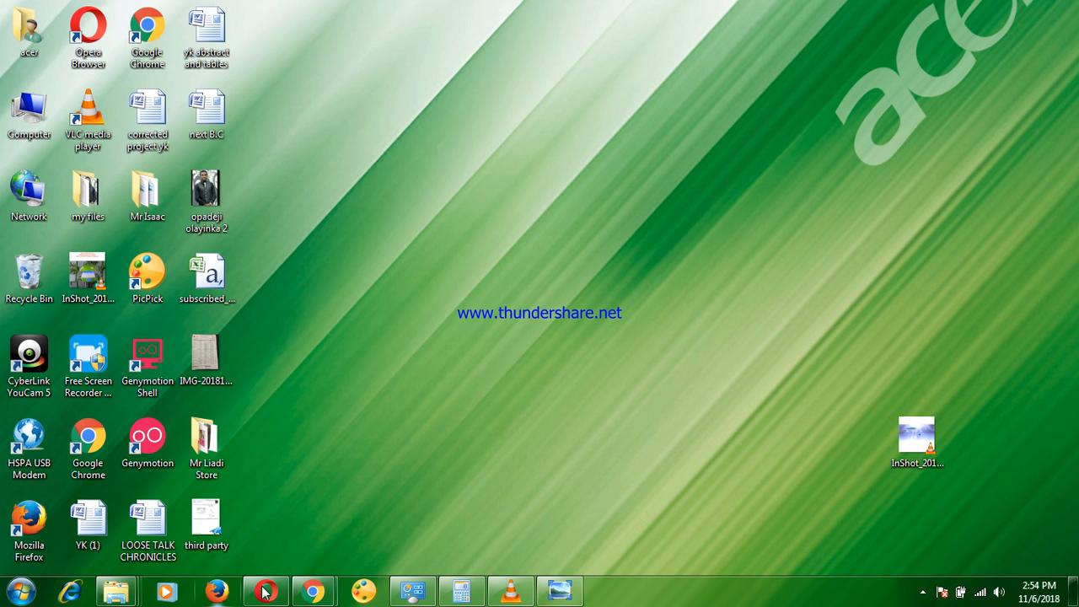
pyautogui.moveTo(313, 592)
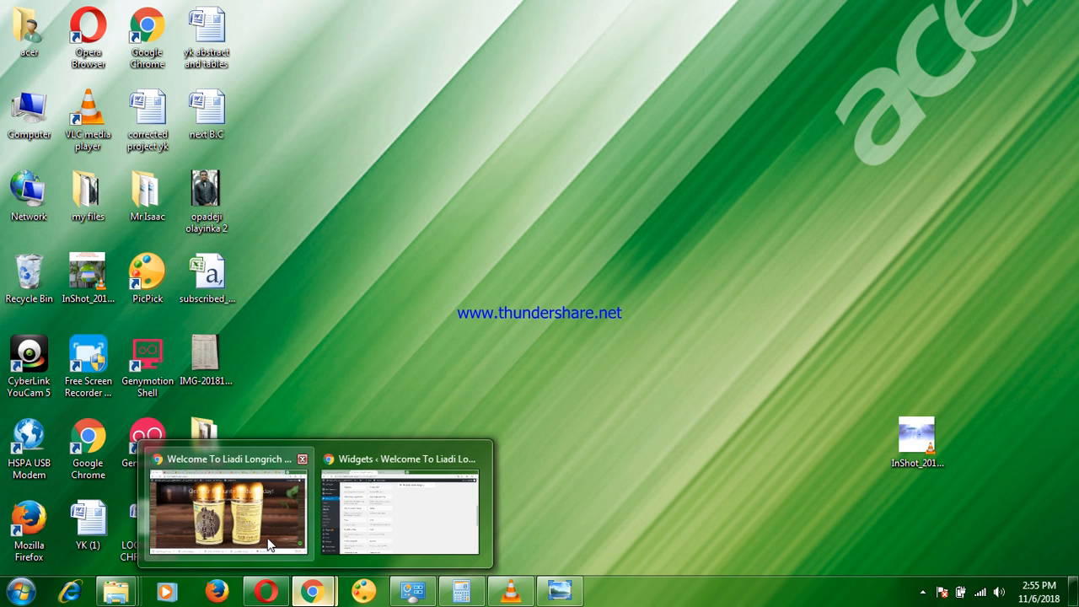
pyautogui.click(388, 494)
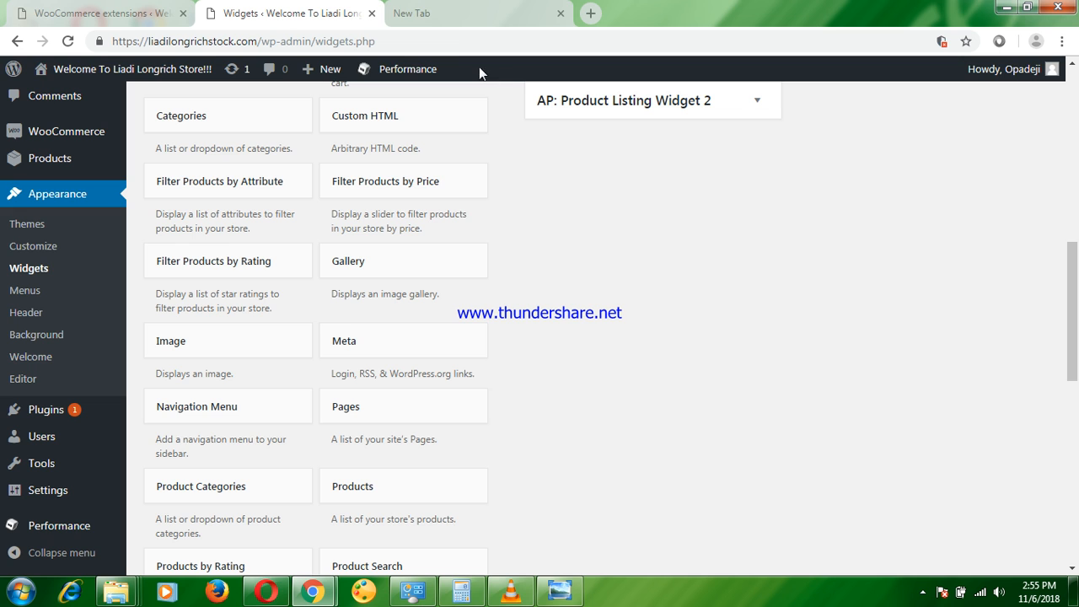
pyautogui.click(458, 14)
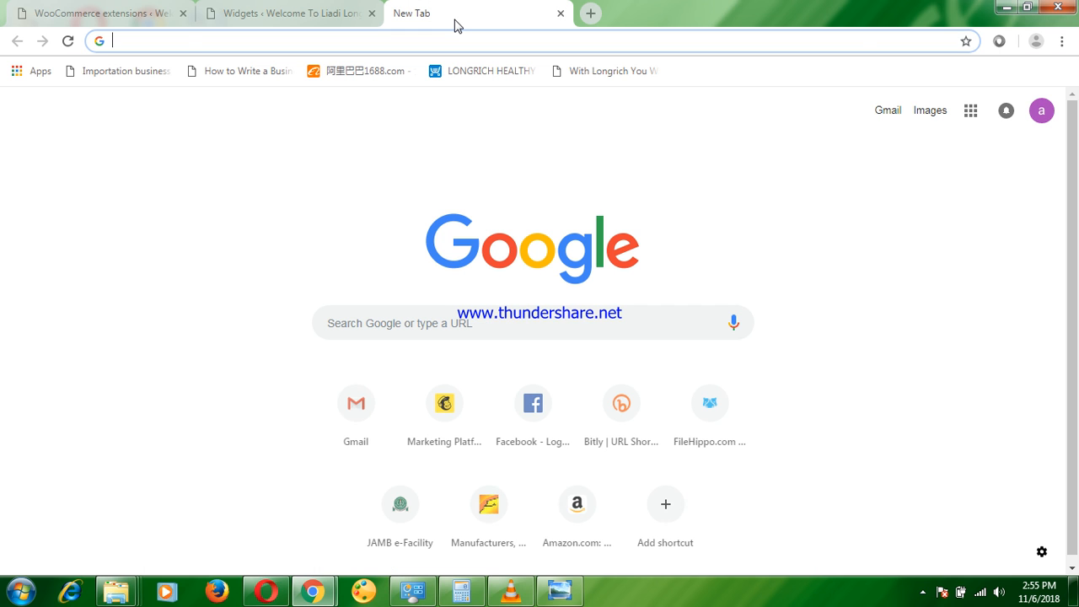
pyautogui.write('f')
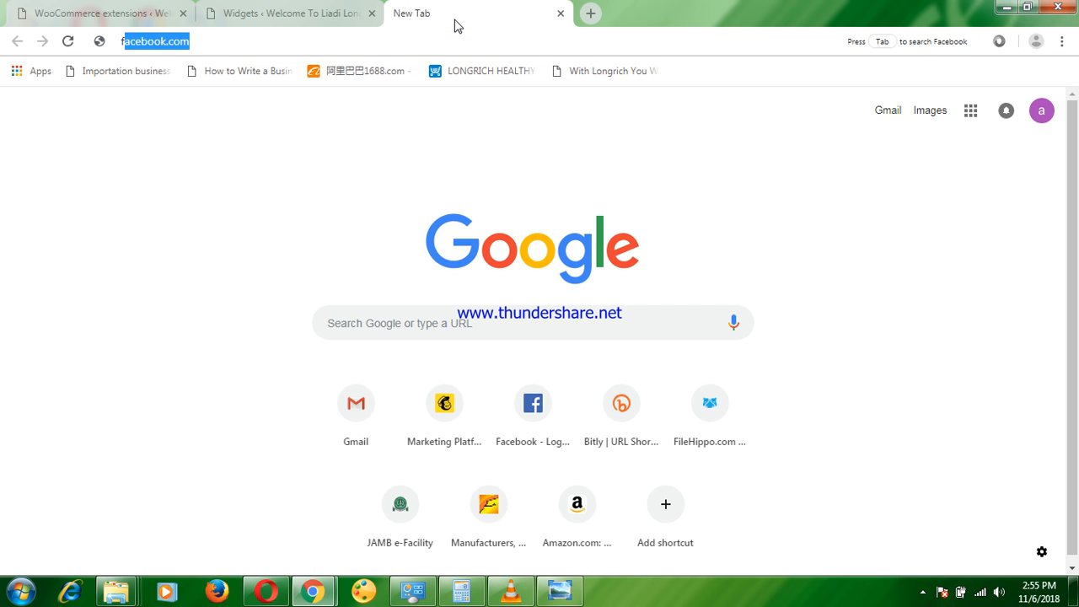
pyautogui.write('a')
pyautogui.press('Right')
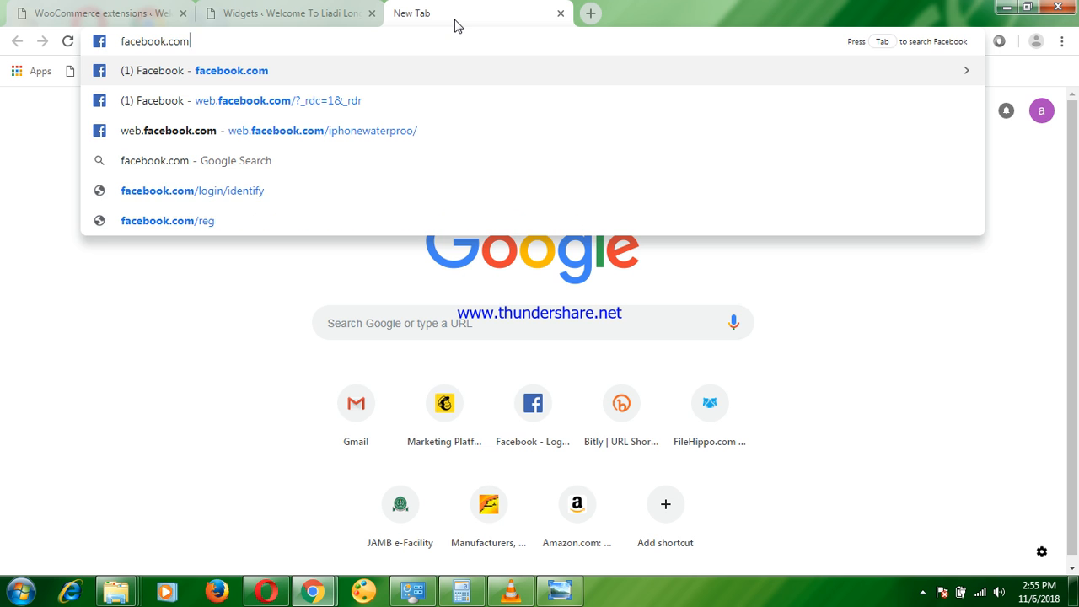
pyautogui.press('Return')
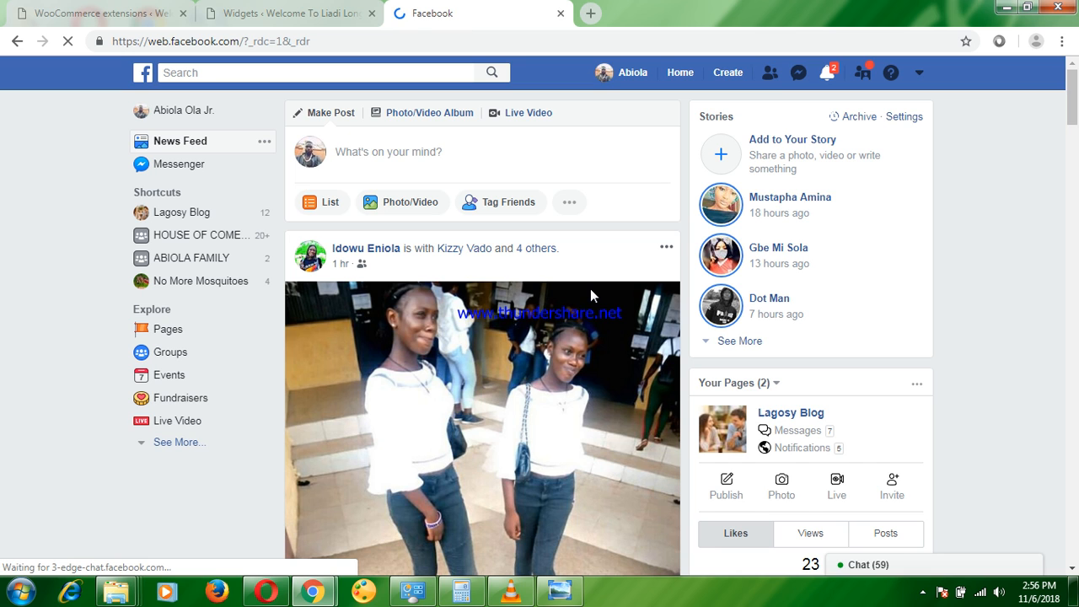
# - Open the account's own Facebook Pages and start creating a new page of the Business or Brand type
pyautogui.click(168, 336)
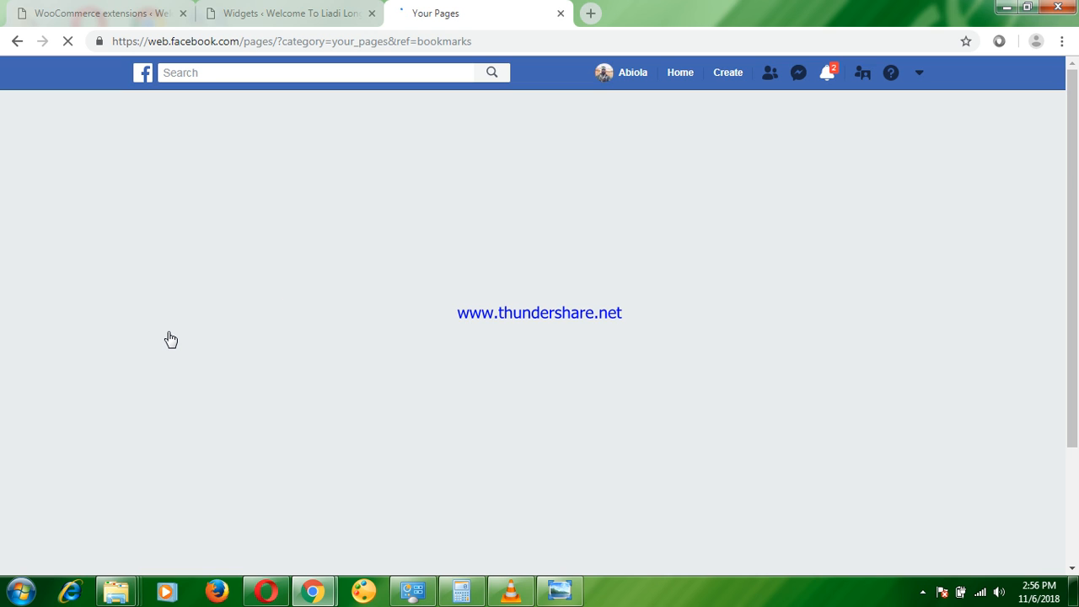
pyautogui.click(924, 592)
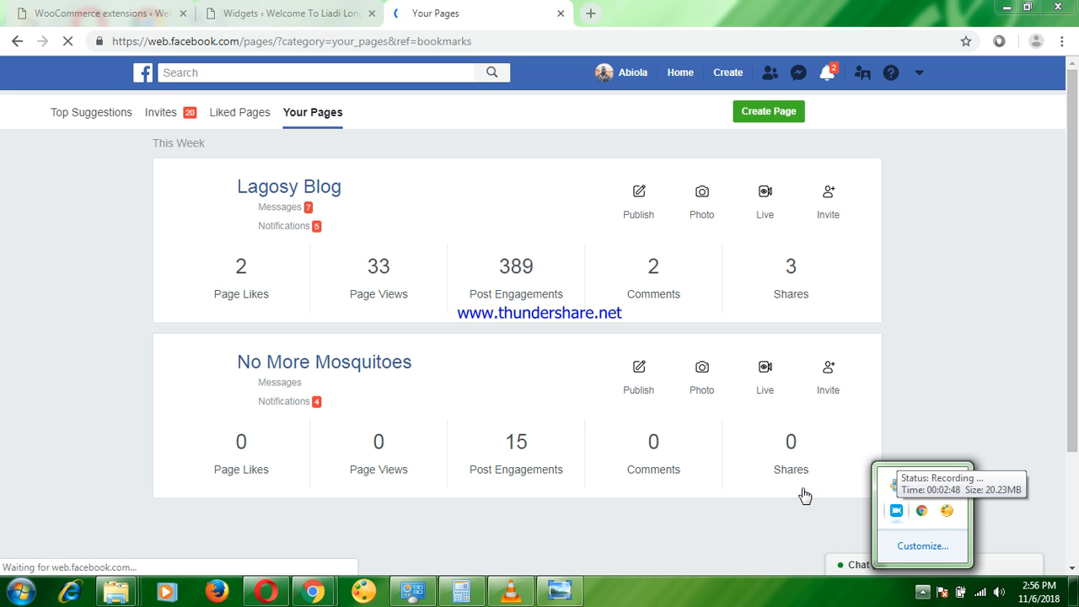
pyautogui.click(771, 124)
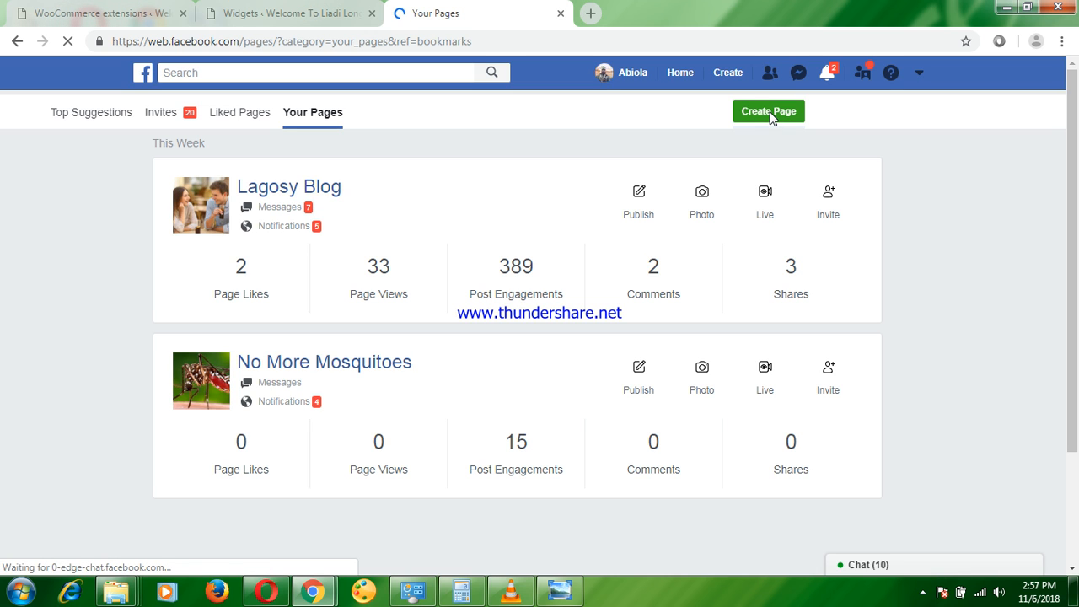
pyautogui.click(771, 118)
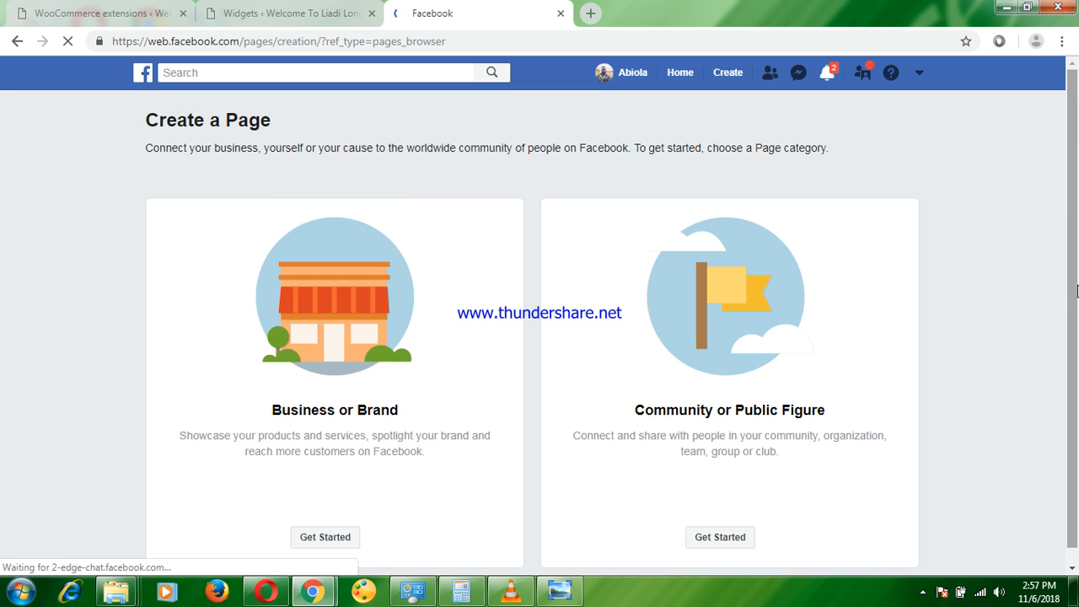
pyautogui.click(325, 523)
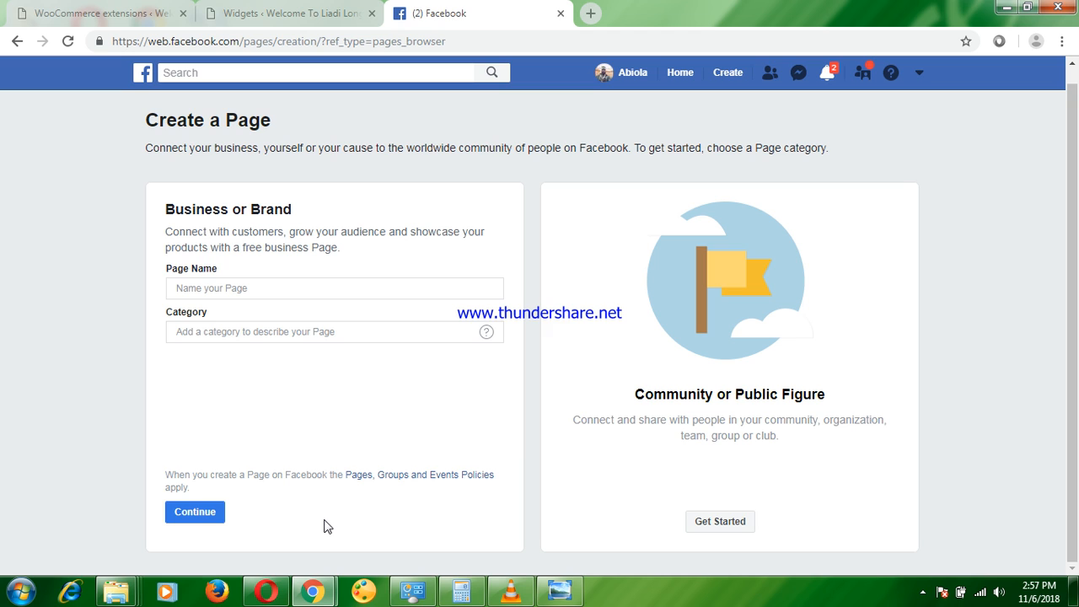
# - Enter "Iphone Waterproof" as the name of the new business page
pyautogui.click(282, 288)
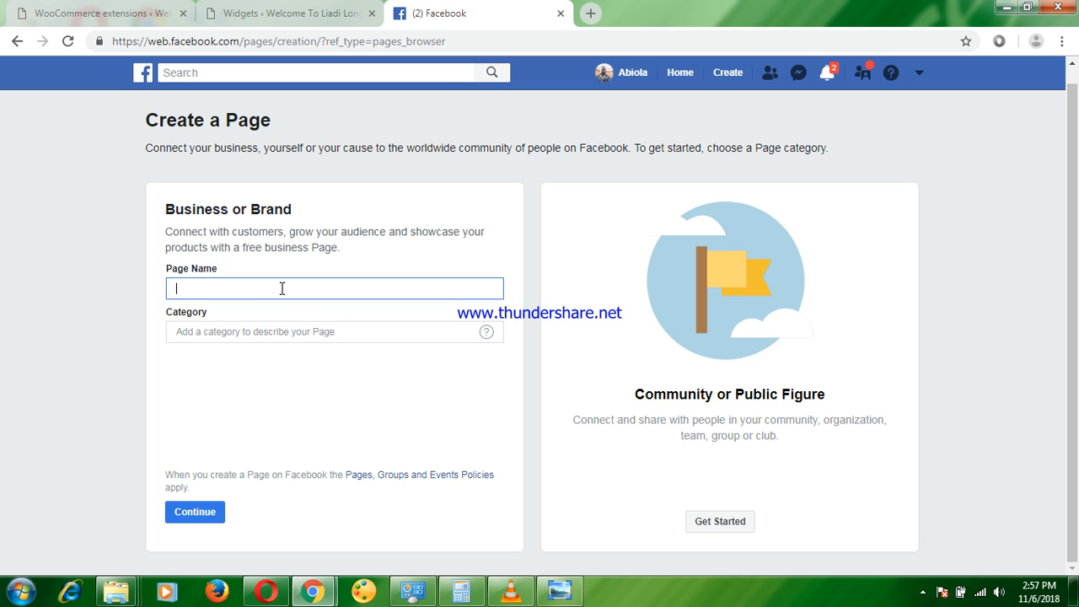
pyautogui.write('Iph')
pyautogui.write('one')
pyautogui.click(230, 334)
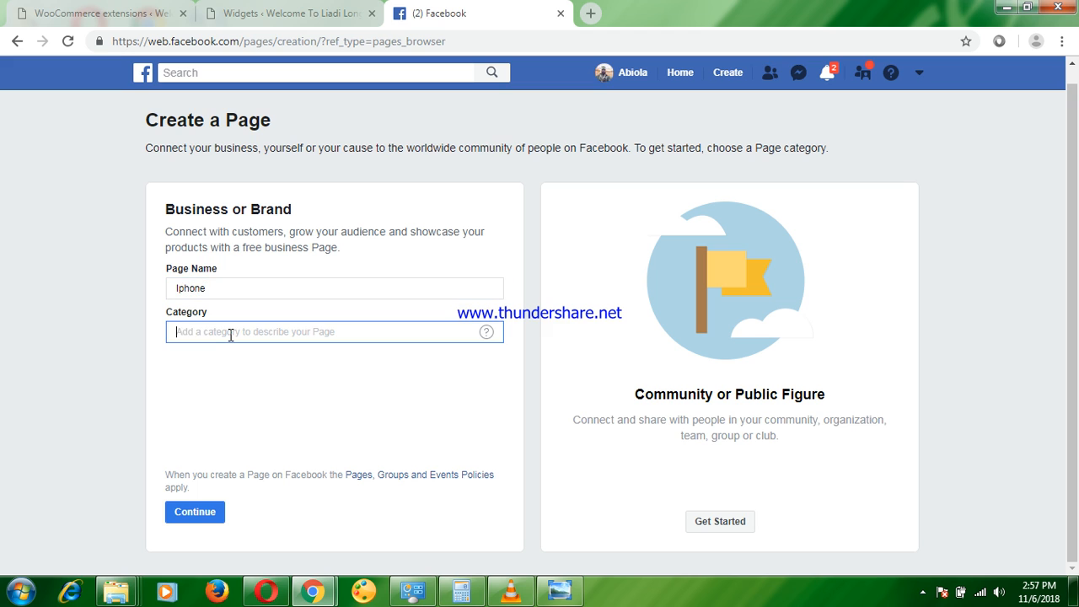
pyautogui.click(238, 289)
pyautogui.write('Waterpro')
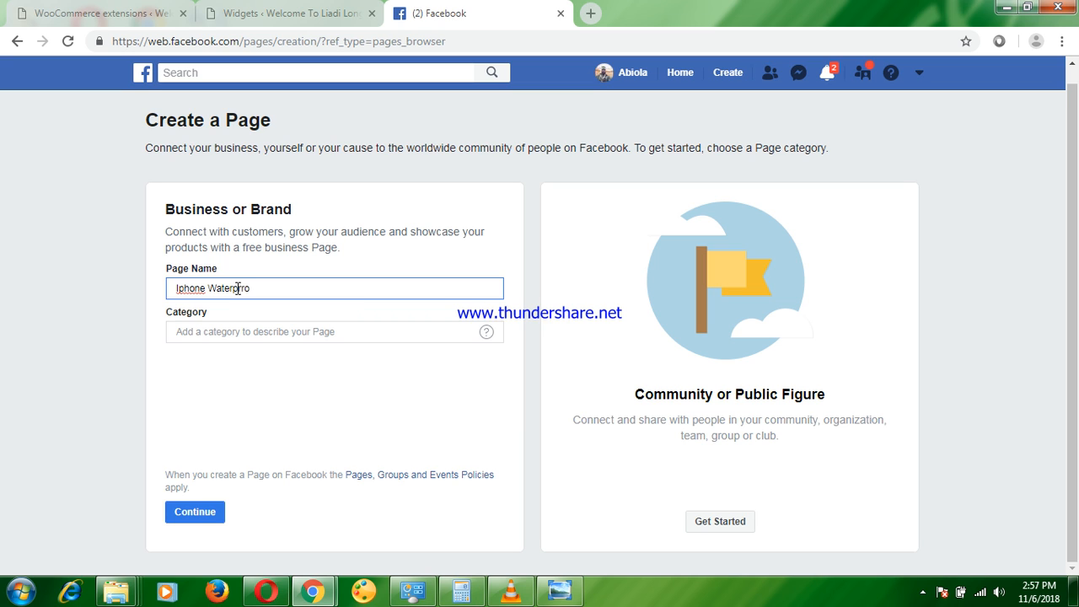
pyautogui.press('BackSpace')
pyautogui.write('oof')
# - Set the page category to Product/Service and continue to the profile picture stage
pyautogui.click(262, 331)
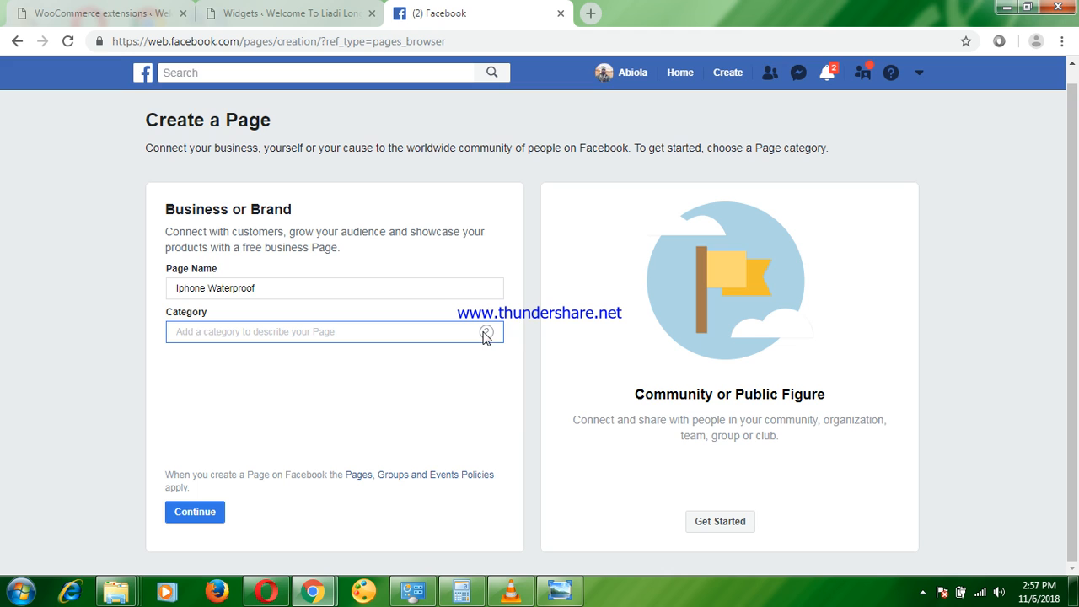
pyautogui.moveTo(485, 335)
pyautogui.write('product')
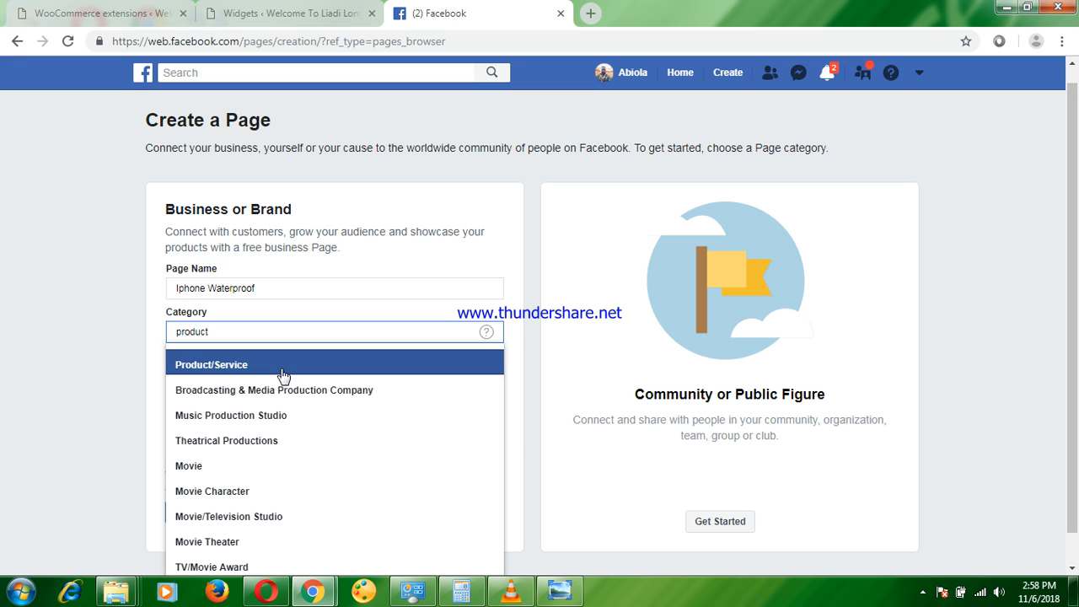
pyautogui.click(283, 375)
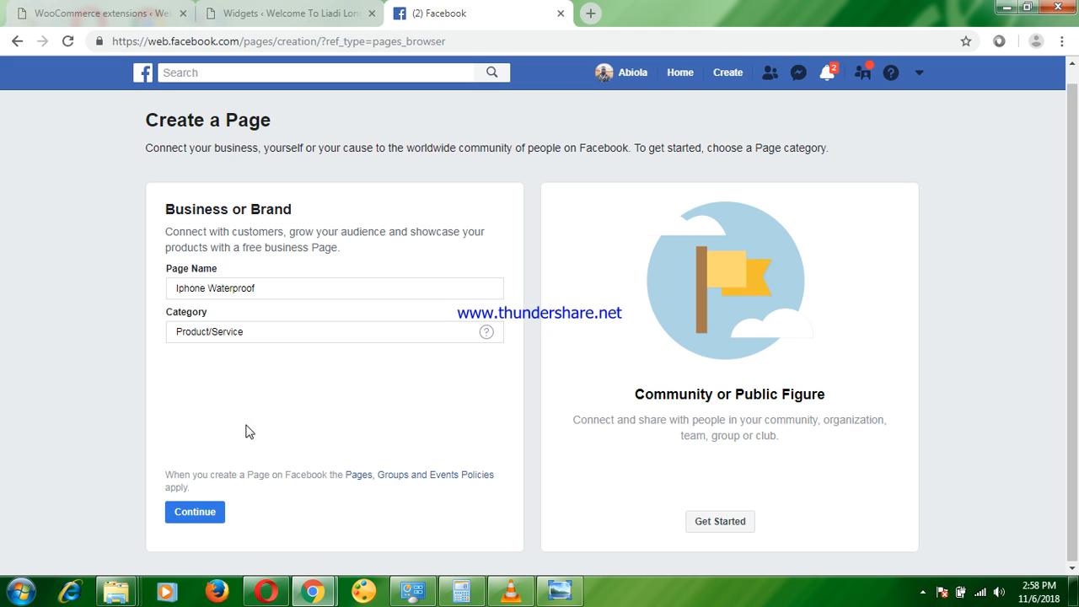
pyautogui.click(195, 512)
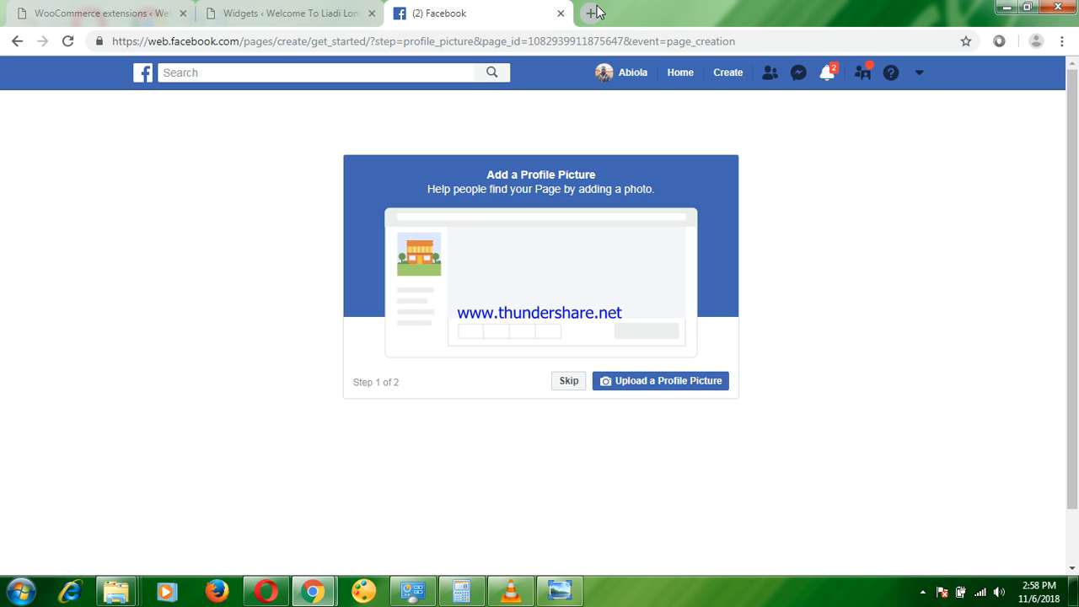
# - Open facebook.com in a new browser tab, keeping the page setup open in its own tab
pyautogui.click(591, 12)
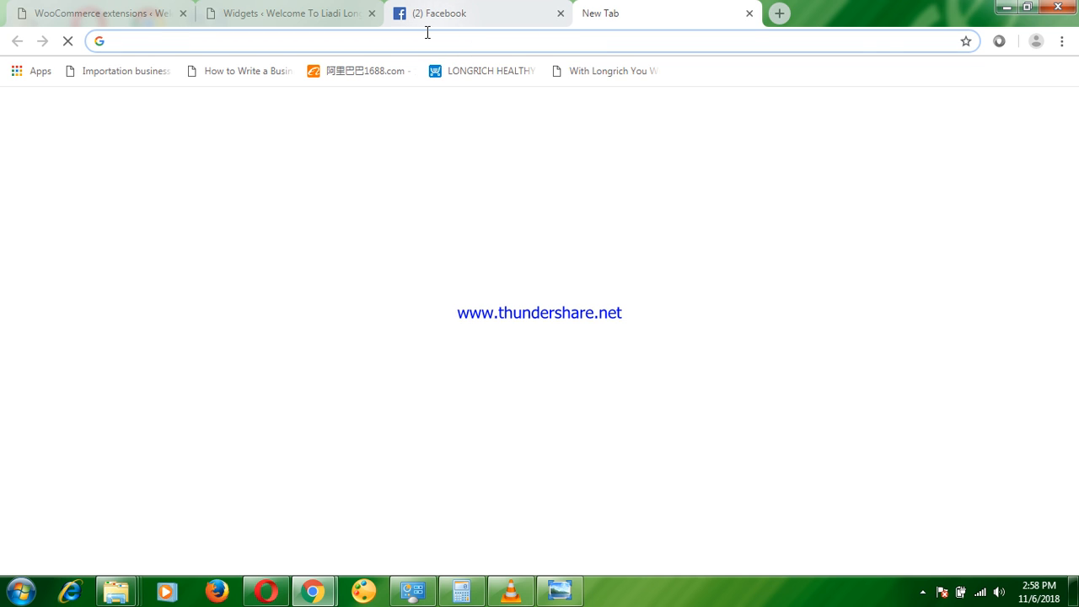
pyautogui.write('facebook.com')
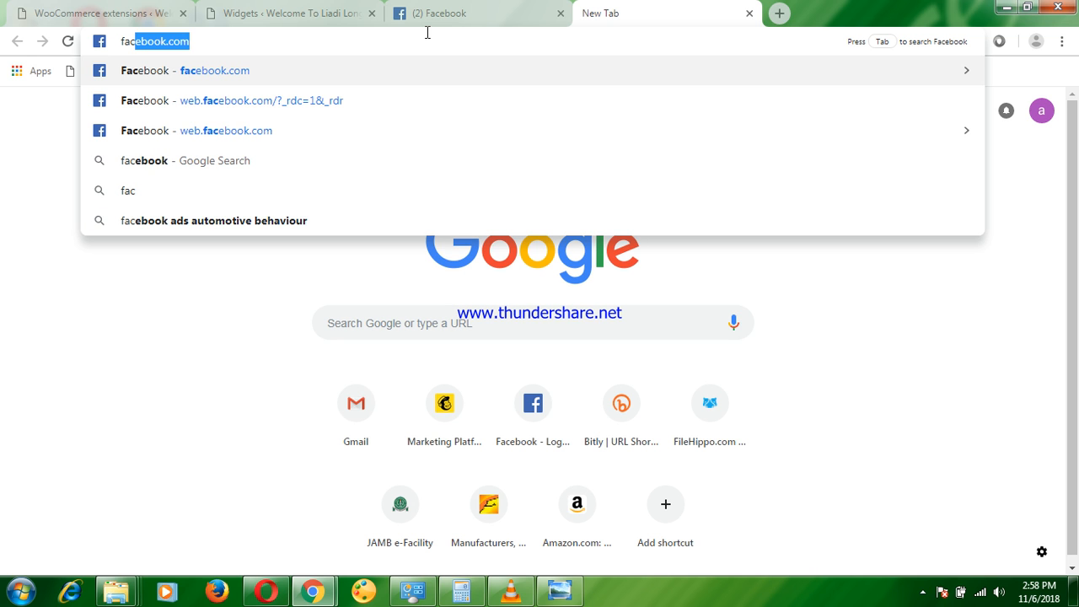
pyautogui.press('Right')
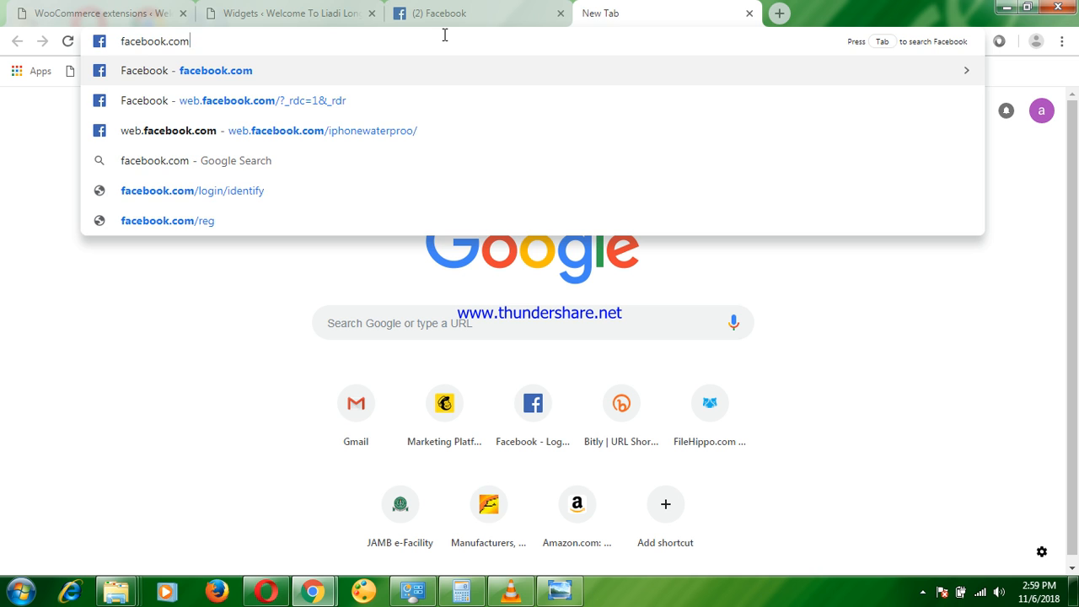
pyautogui.press('Return')
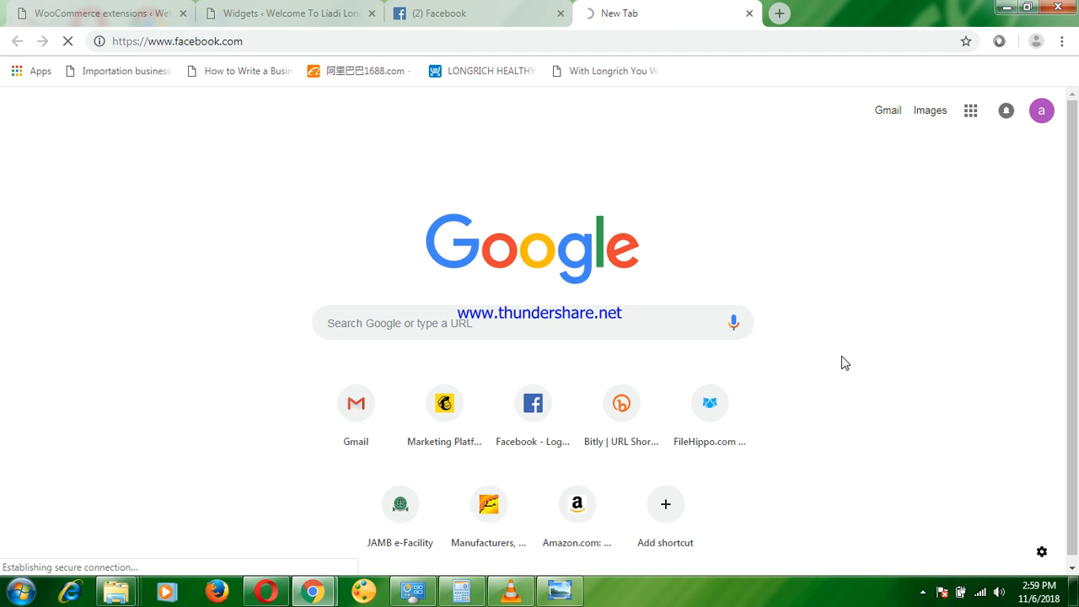
pyautogui.click(923, 593)
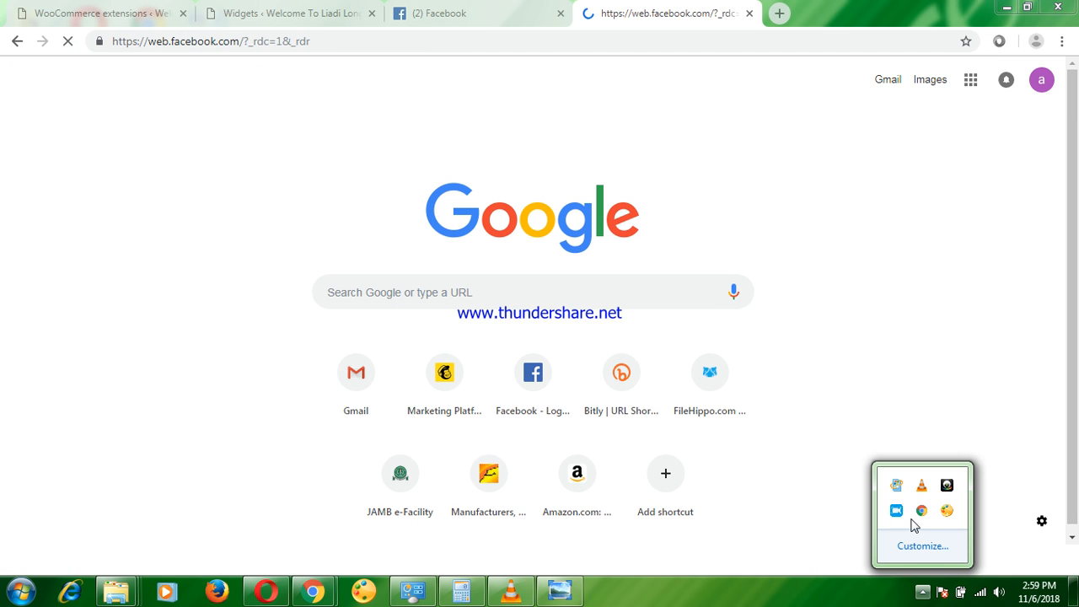
pyautogui.click(897, 512)
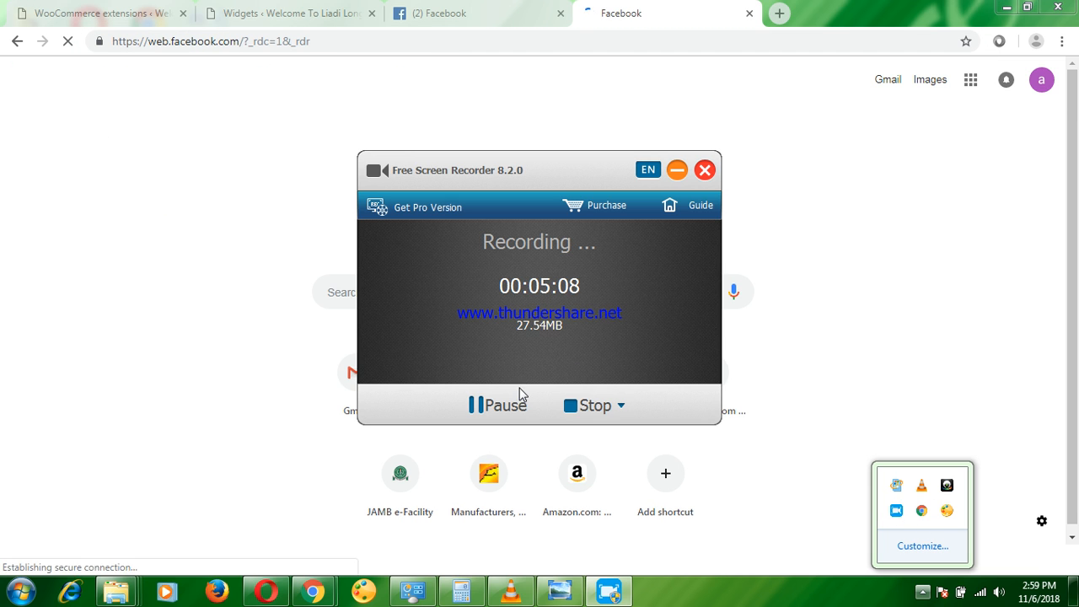
pyautogui.click(485, 405)
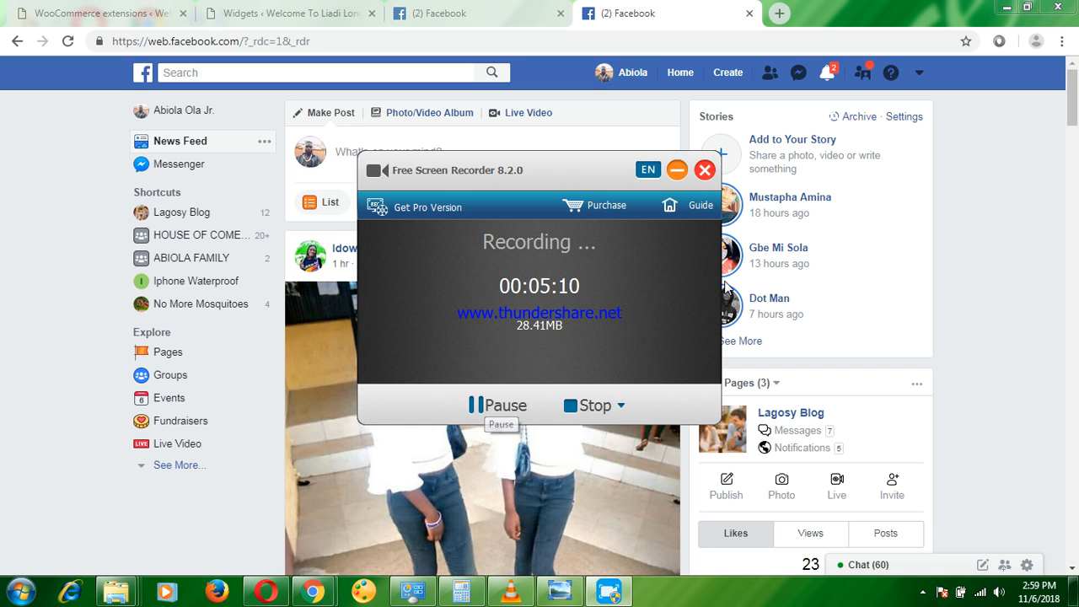
pyautogui.click(677, 170)
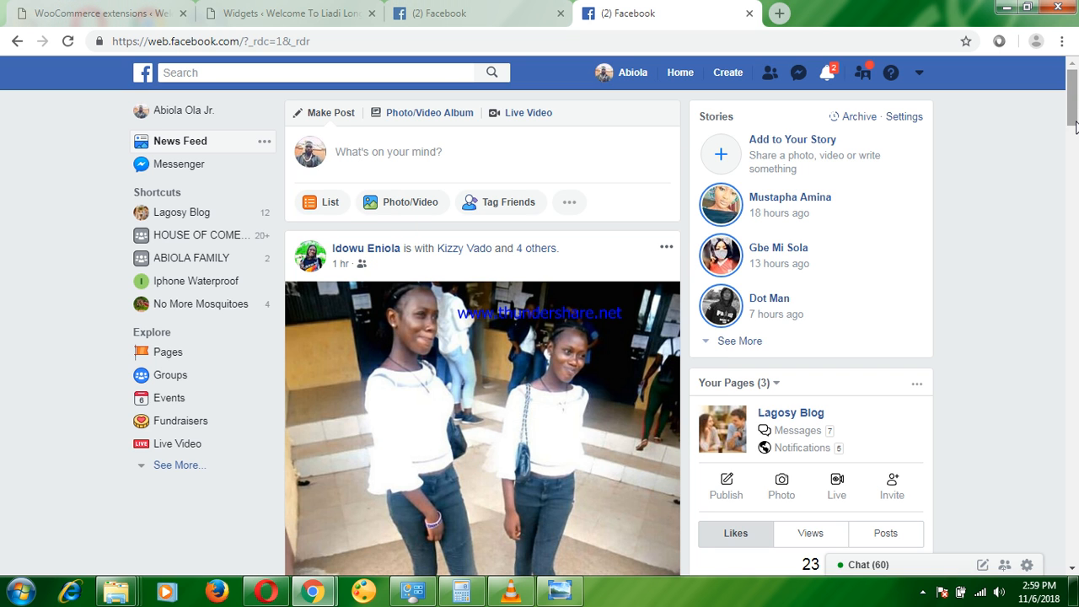
# - Look through the posts in the Facebook news feed, including the shared group posts and link previews
pyautogui.moveTo(1073, 91); pyautogui.dragTo(1073, 244)
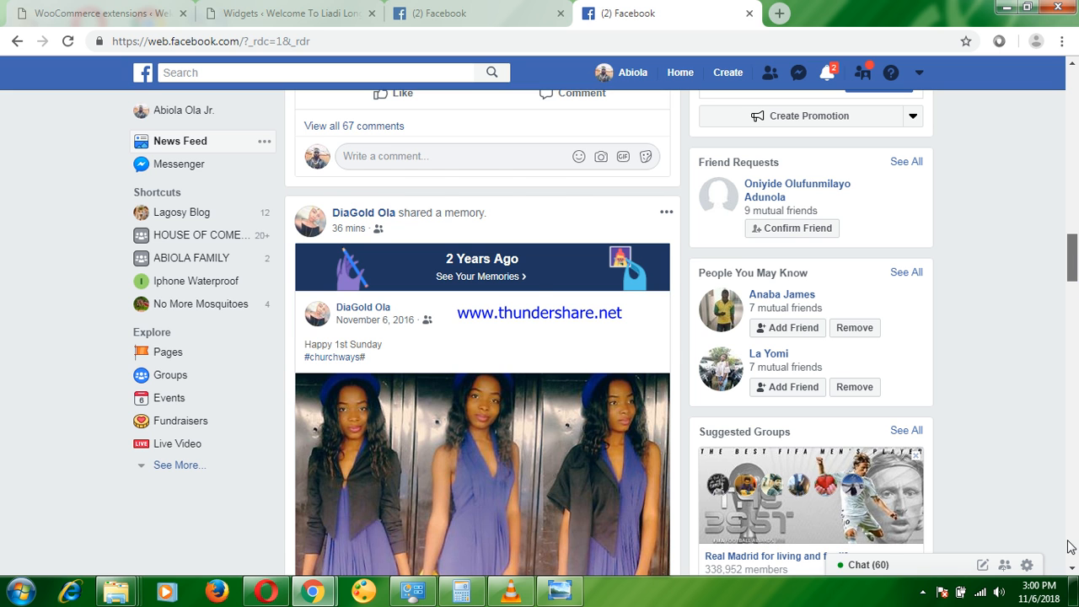
pyautogui.click(1074, 592)
pyautogui.click(1074, 592)
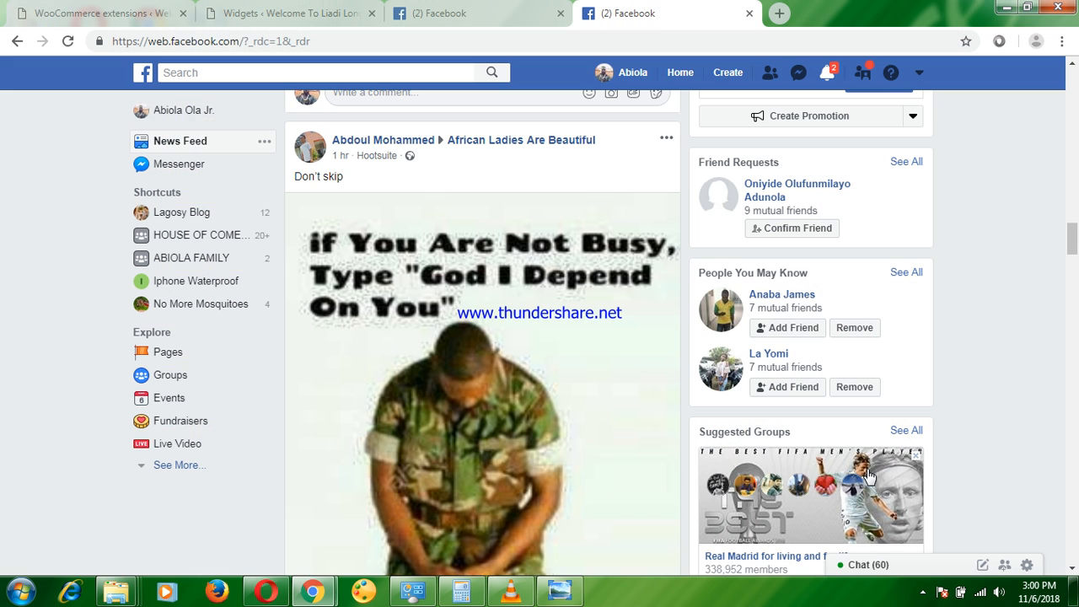
pyautogui.click(1073, 569)
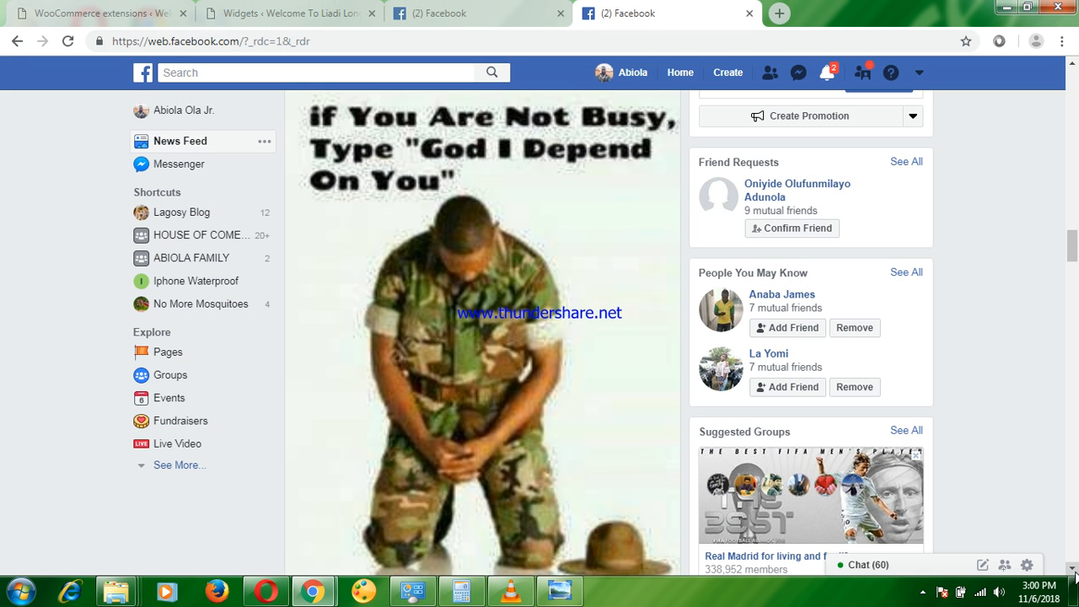
pyautogui.click(1074, 571)
pyautogui.click(1074, 571)
pyautogui.click(1074, 571)
pyautogui.click(1073, 571)
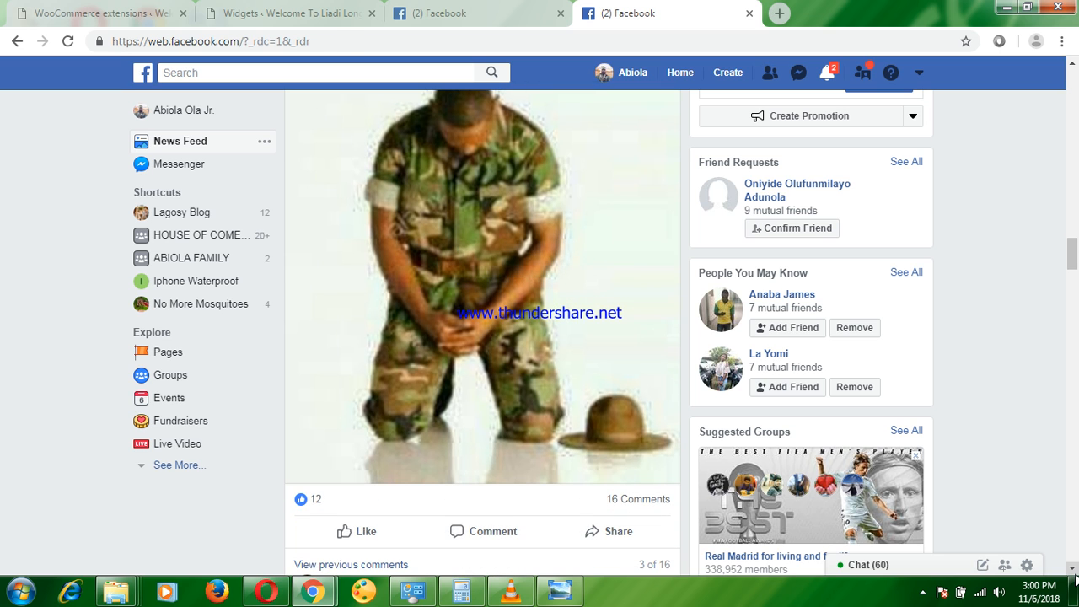
pyautogui.click(1074, 571)
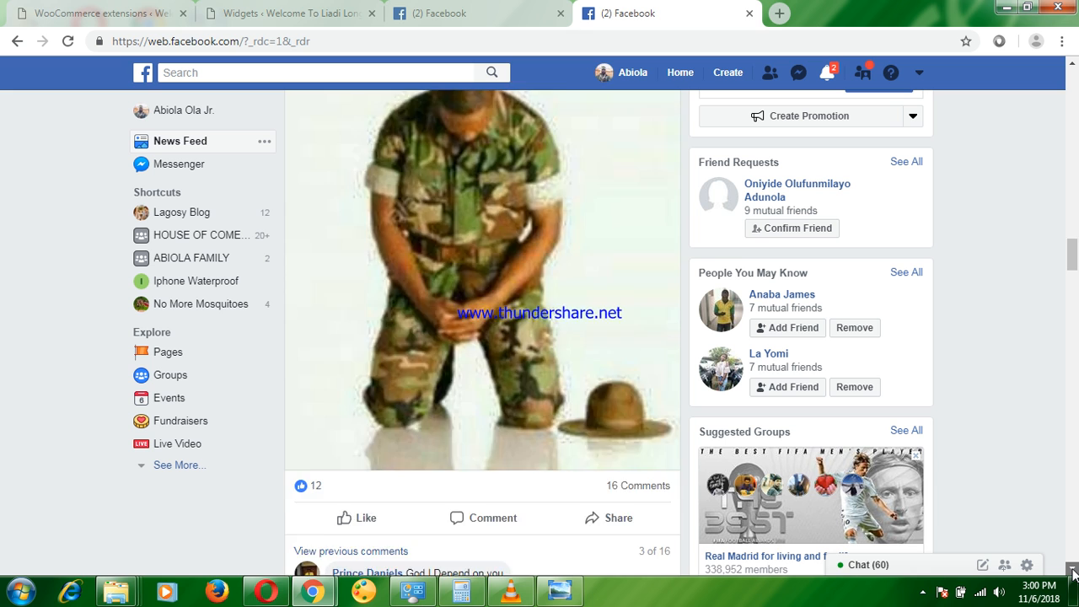
pyautogui.click(1074, 571)
pyautogui.click(1074, 571)
pyautogui.click(1074, 571)
pyautogui.click(1074, 571)
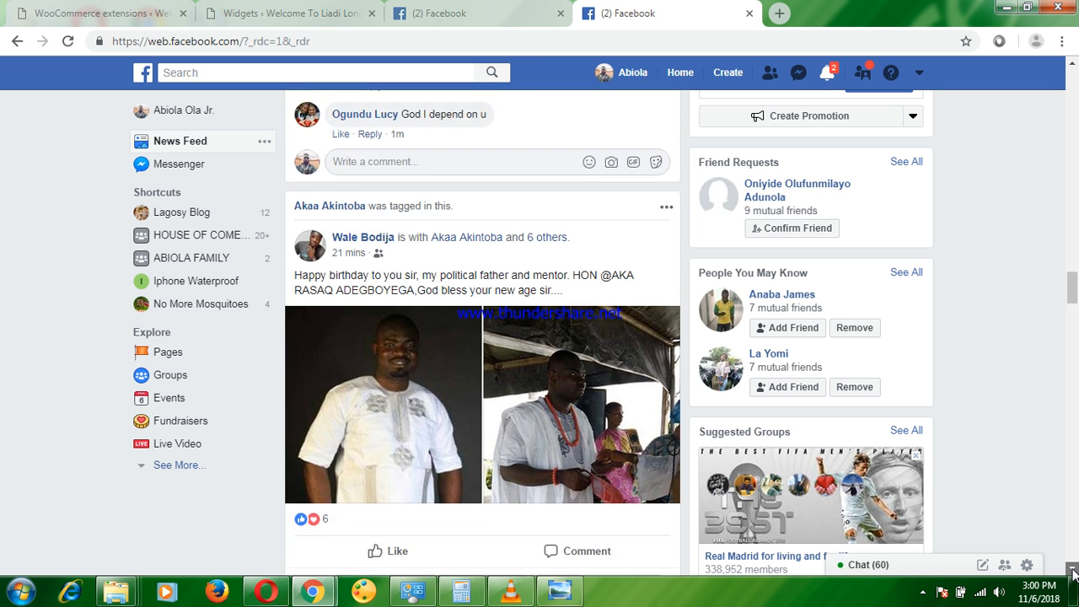
pyautogui.click(1073, 571)
pyautogui.click(1074, 570)
pyautogui.click(1073, 570)
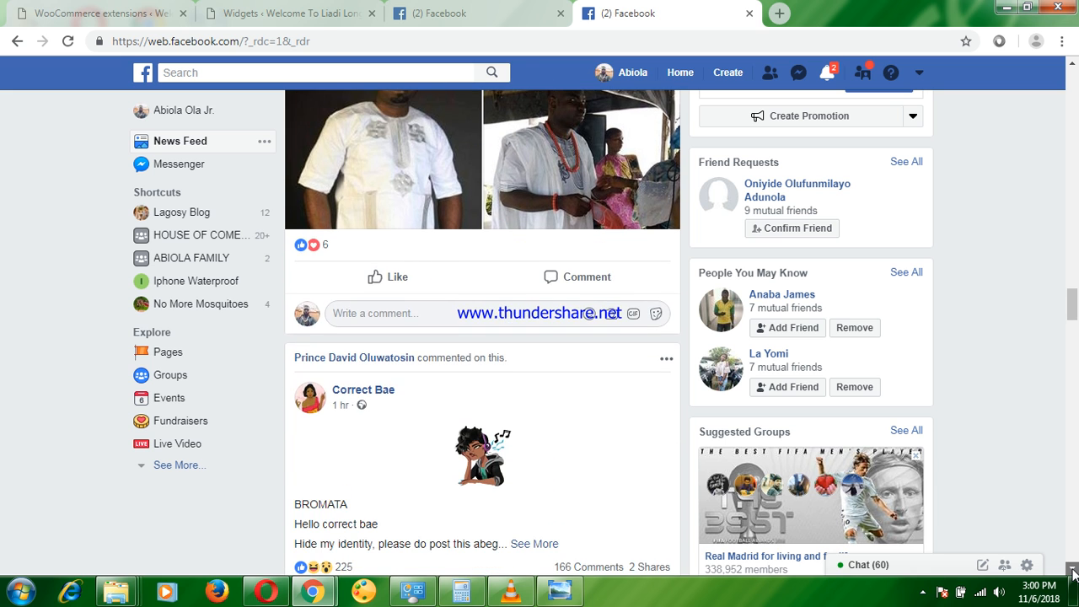
pyautogui.click(1073, 571)
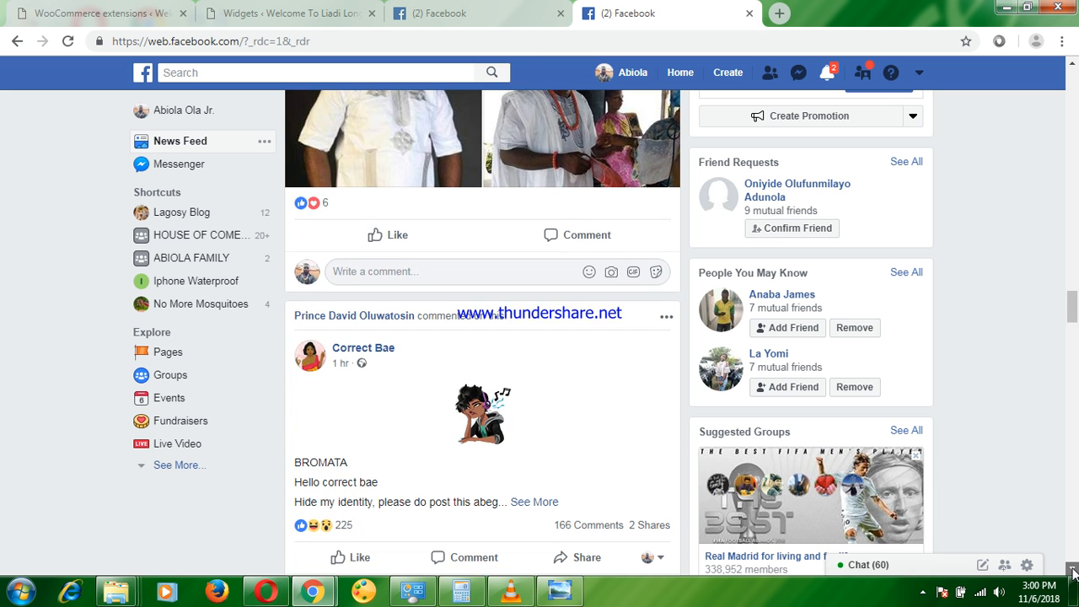
pyautogui.click(1073, 571)
pyautogui.click(1074, 571)
pyautogui.click(1074, 571)
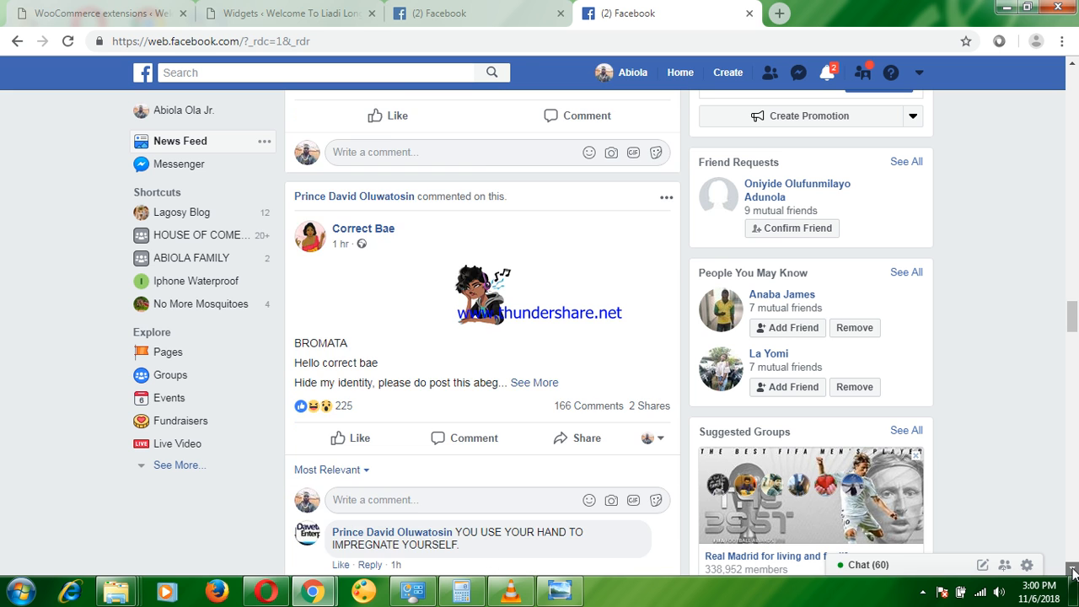
pyautogui.click(1073, 571)
pyautogui.click(1073, 571)
pyautogui.click(1074, 571)
pyautogui.click(1073, 571)
pyautogui.click(1074, 571)
pyautogui.click(1074, 570)
pyautogui.click(1073, 571)
pyautogui.click(1074, 571)
pyautogui.click(1073, 571)
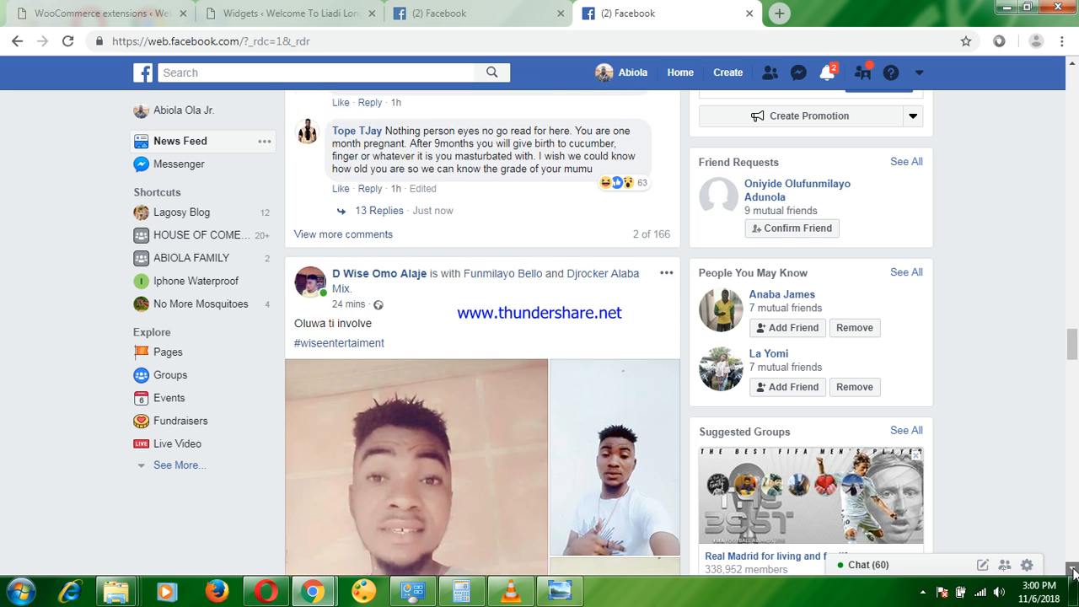
pyautogui.click(1074, 571)
pyautogui.click(1073, 570)
pyautogui.click(1073, 571)
pyautogui.click(1074, 571)
pyautogui.click(1073, 571)
pyautogui.click(1073, 571)
pyautogui.click(1074, 571)
pyautogui.click(1073, 571)
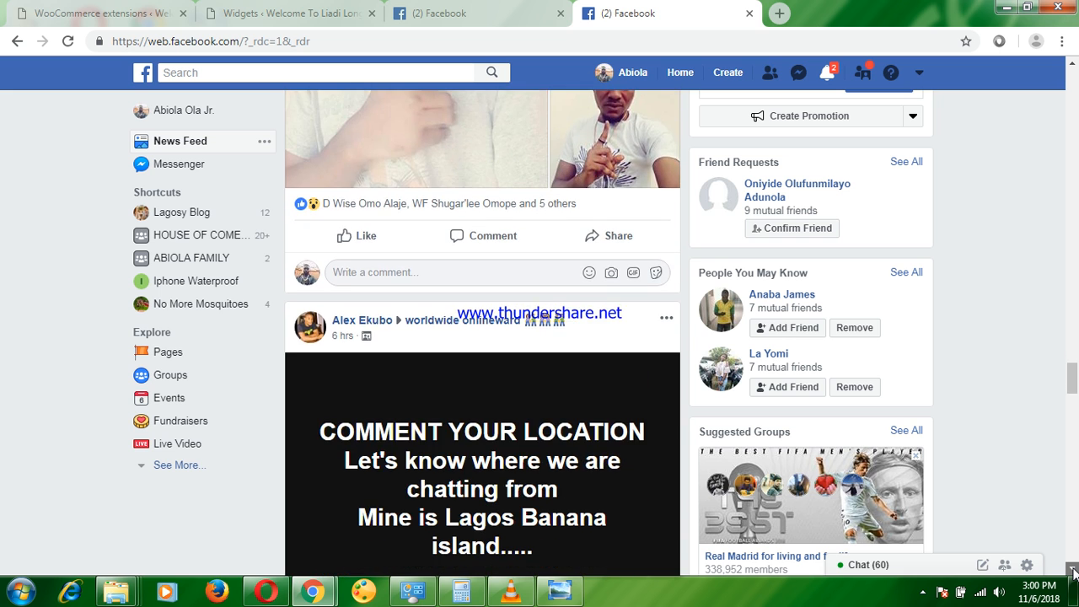
pyautogui.click(1073, 571)
pyautogui.click(1074, 571)
pyautogui.click(1074, 571)
pyautogui.click(1074, 571)
pyautogui.click(1073, 571)
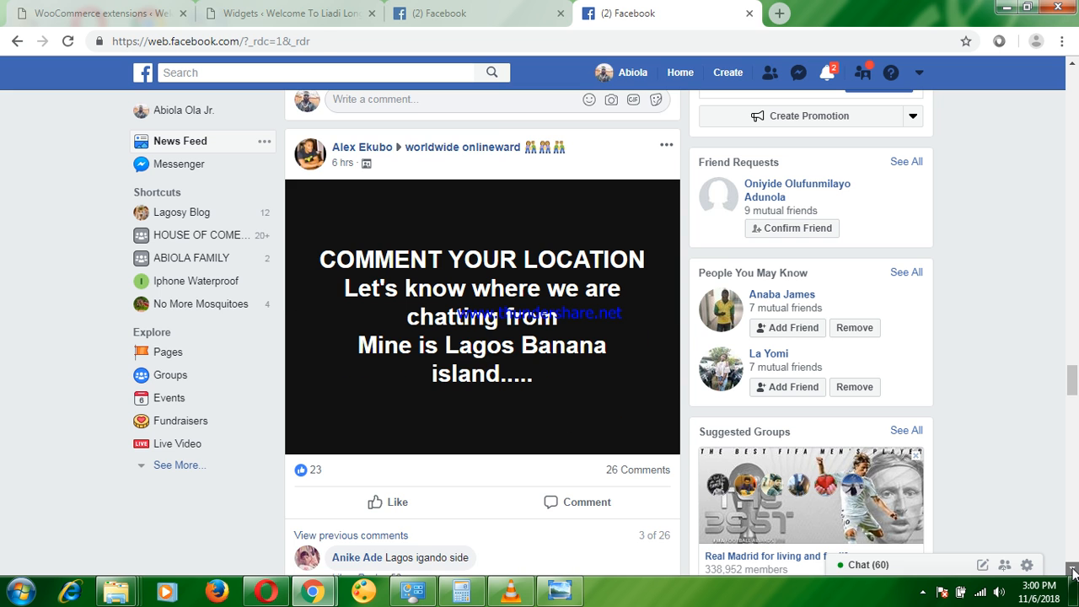
pyautogui.click(1073, 571)
pyautogui.click(1074, 571)
pyautogui.click(1074, 571)
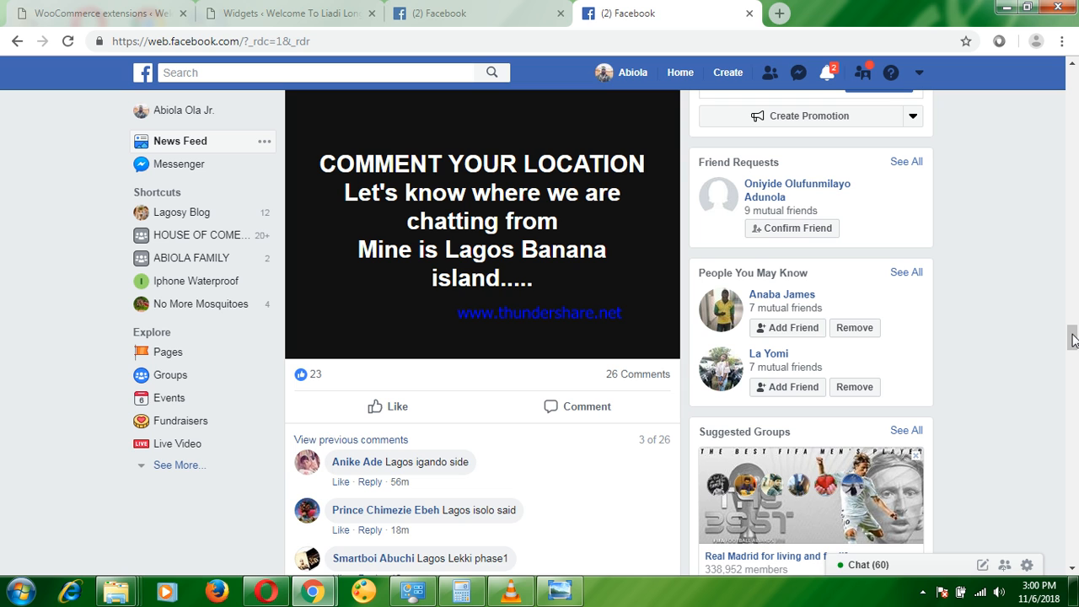
pyautogui.moveTo(1074, 340); pyautogui.dragTo(1075, 383)
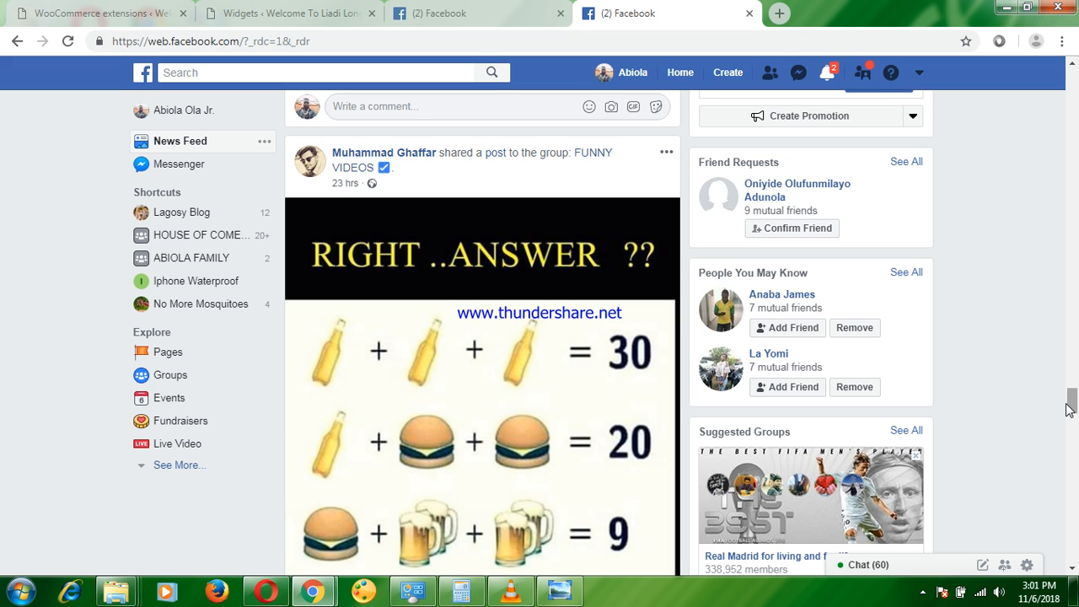
pyautogui.moveTo(1068, 406); pyautogui.dragTo(1068, 488)
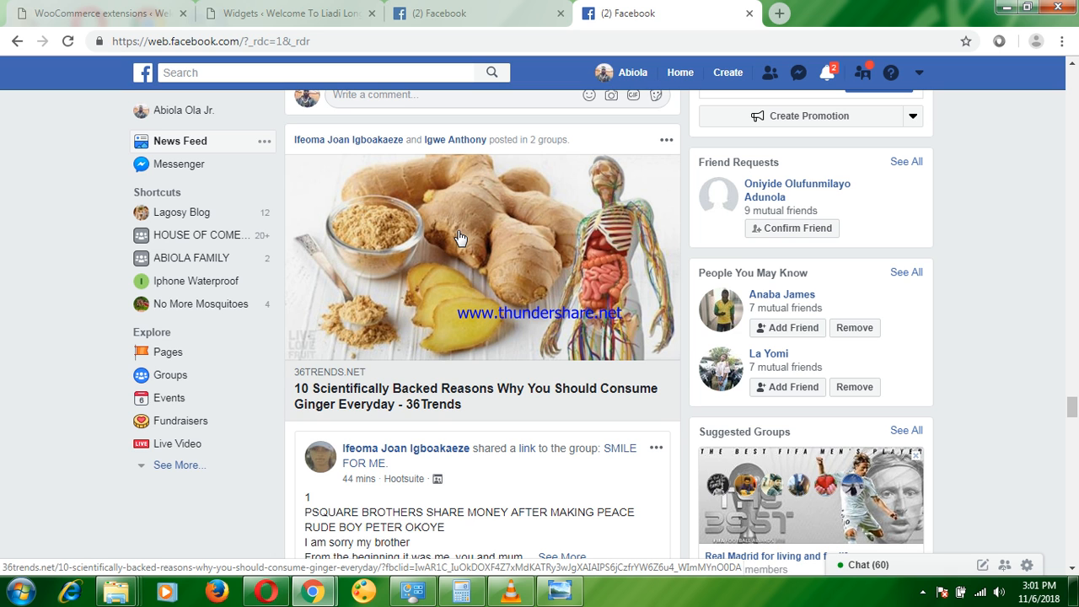
pyautogui.scroll(-5, 435, 292)
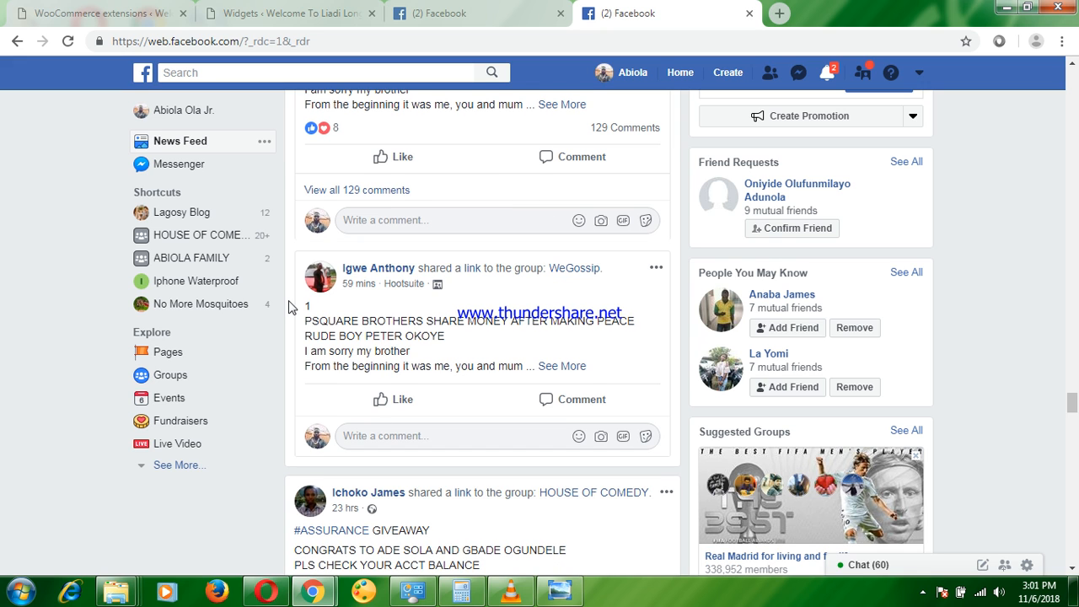
# - Check the profile picture stage in the page setup tab and return to the news feed tab
pyautogui.click(574, 8)
pyautogui.click(485, 8)
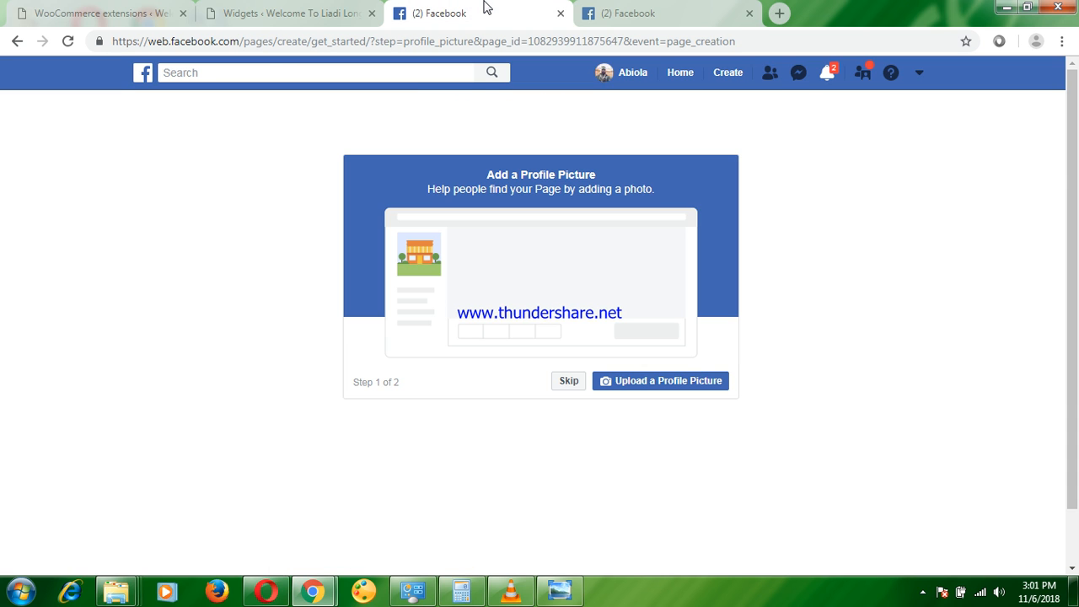
pyautogui.click(631, 12)
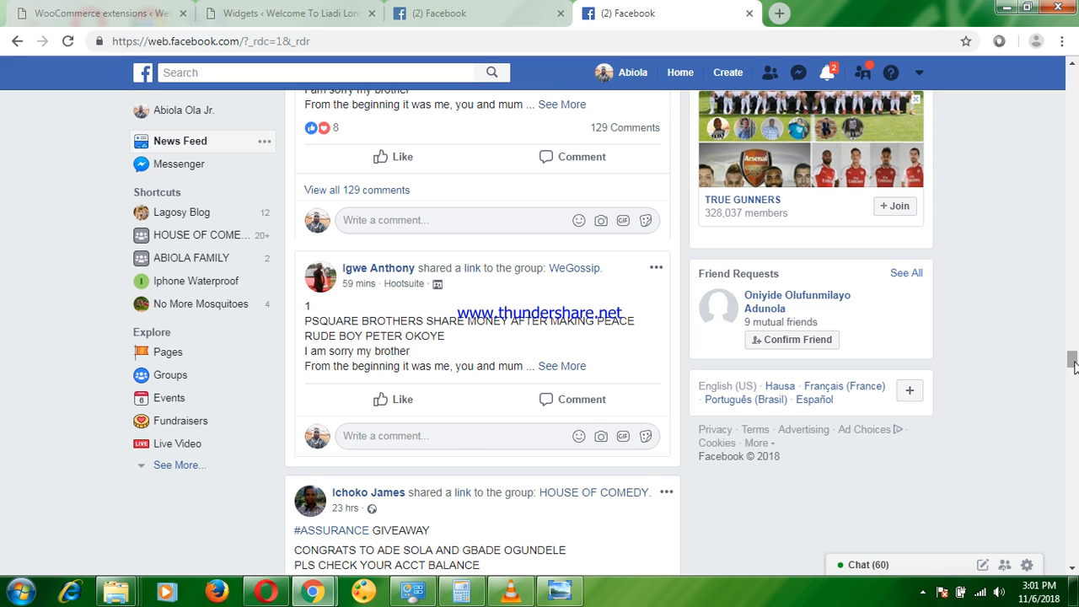
pyautogui.scroll(3, 1075, 354)
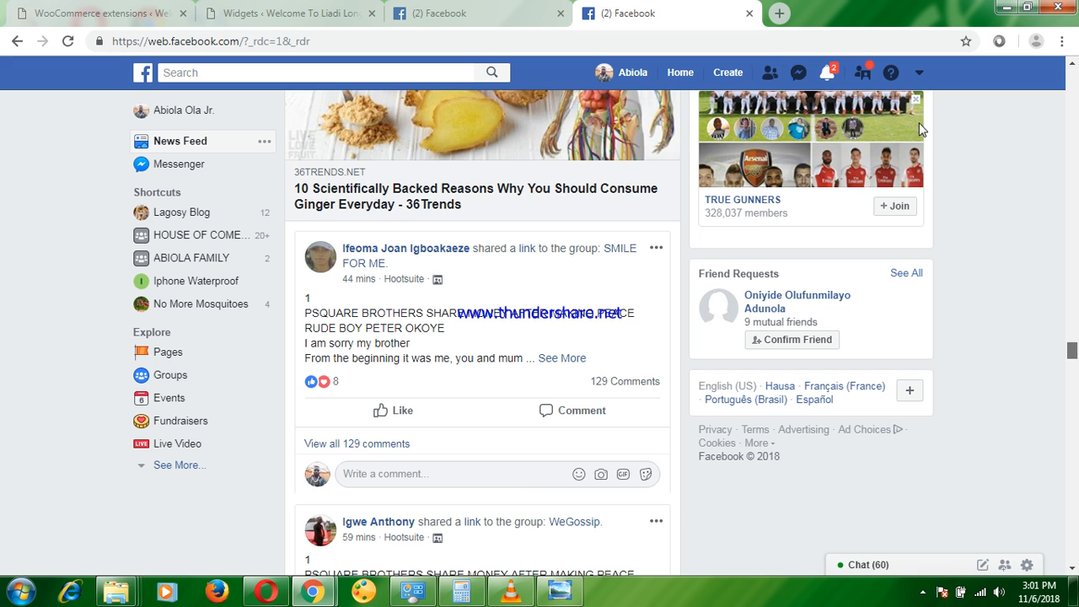
pyautogui.scroll(5, 730, 77)
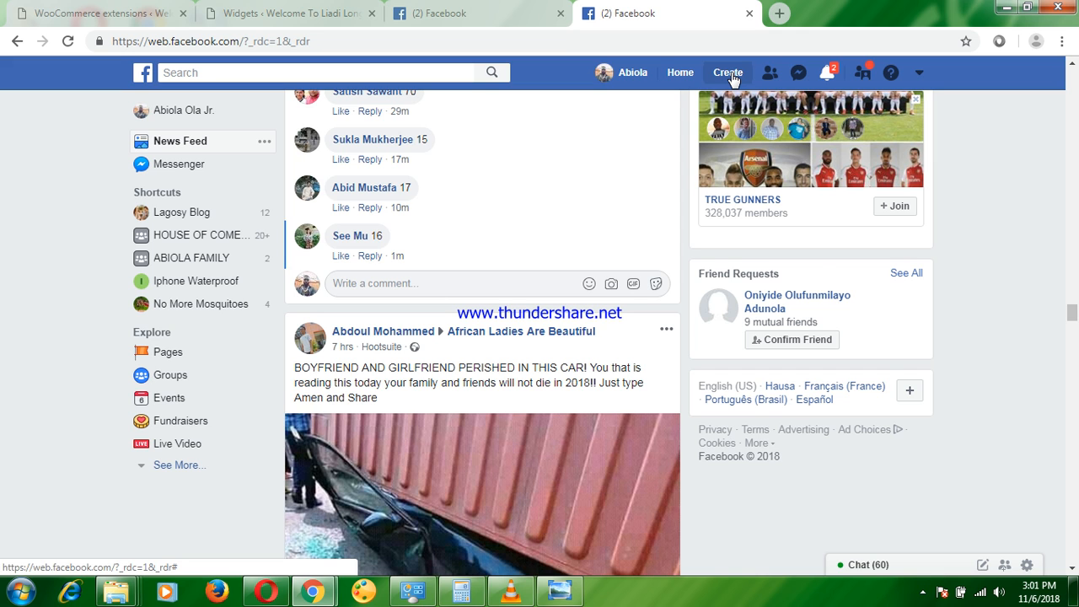
pyautogui.click(924, 592)
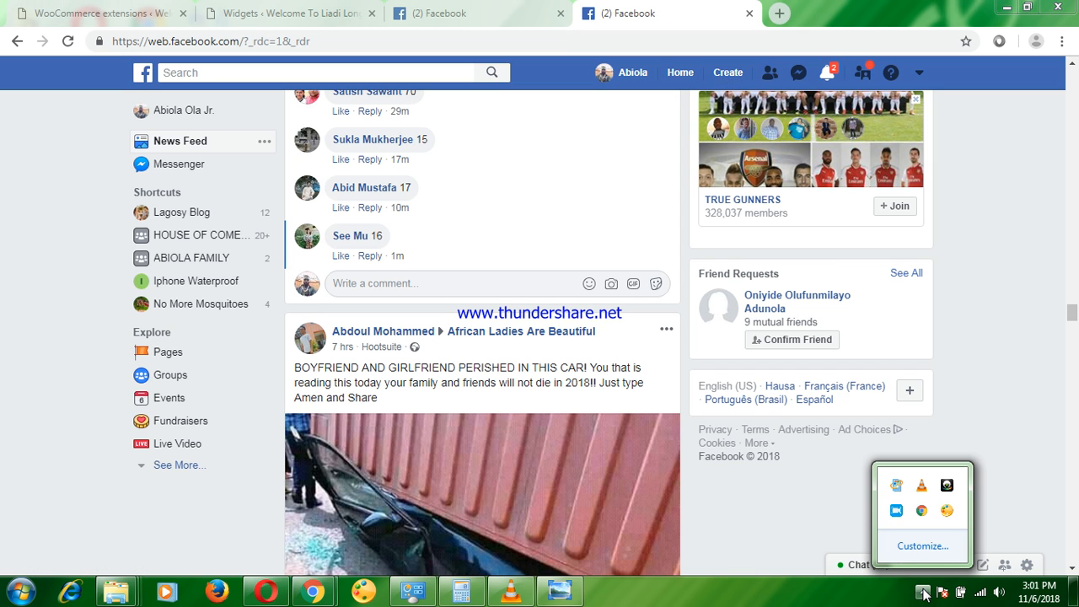
pyautogui.click(897, 513)
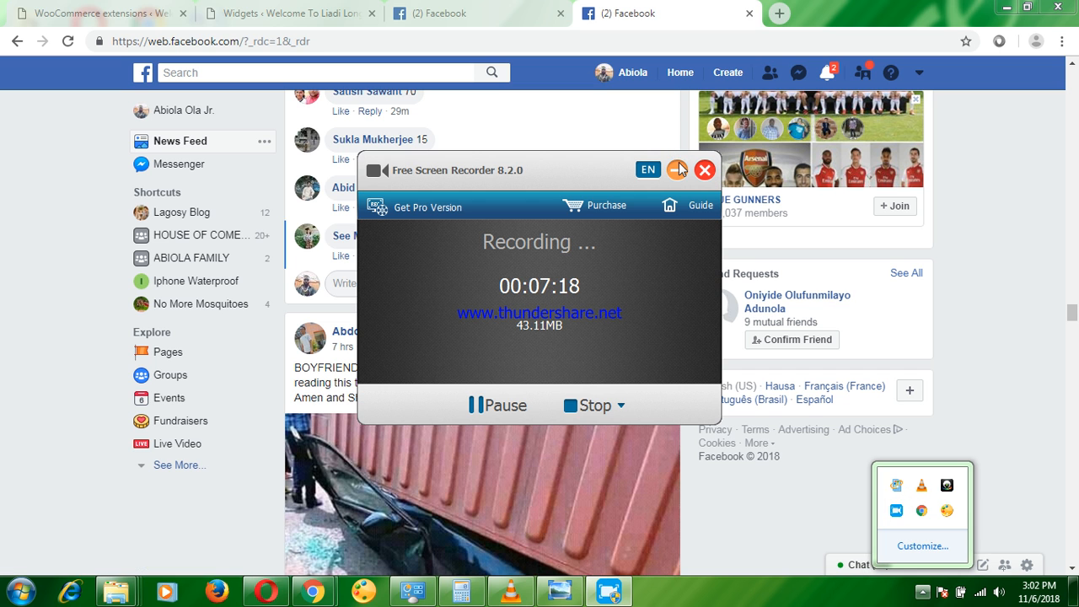
pyautogui.click(678, 169)
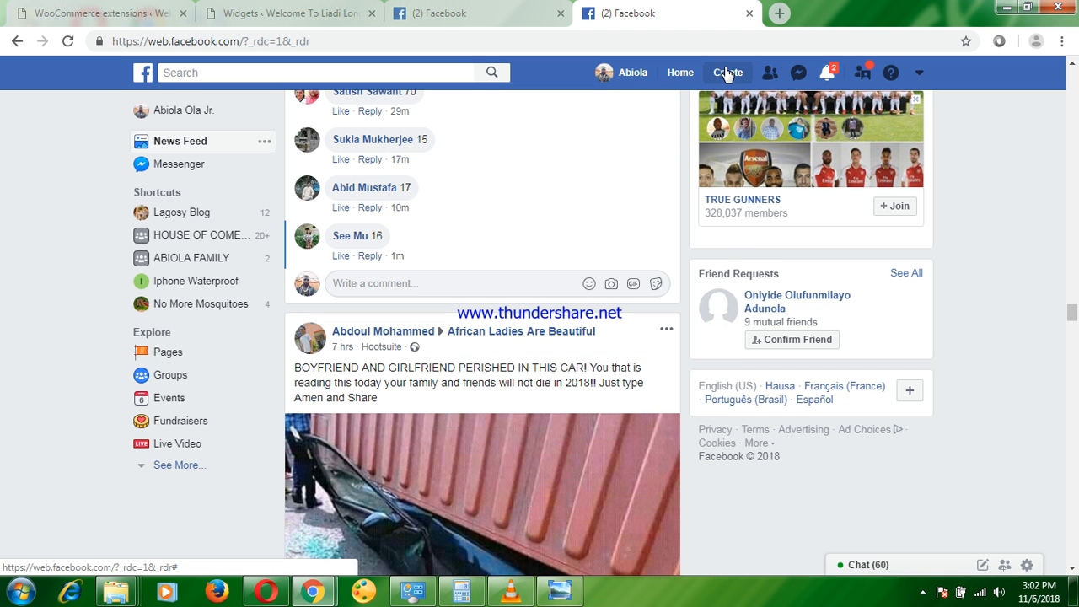
# - Start creating a new Facebook ad and choose Video views as the campaign's marketing objective
pyautogui.click(727, 74)
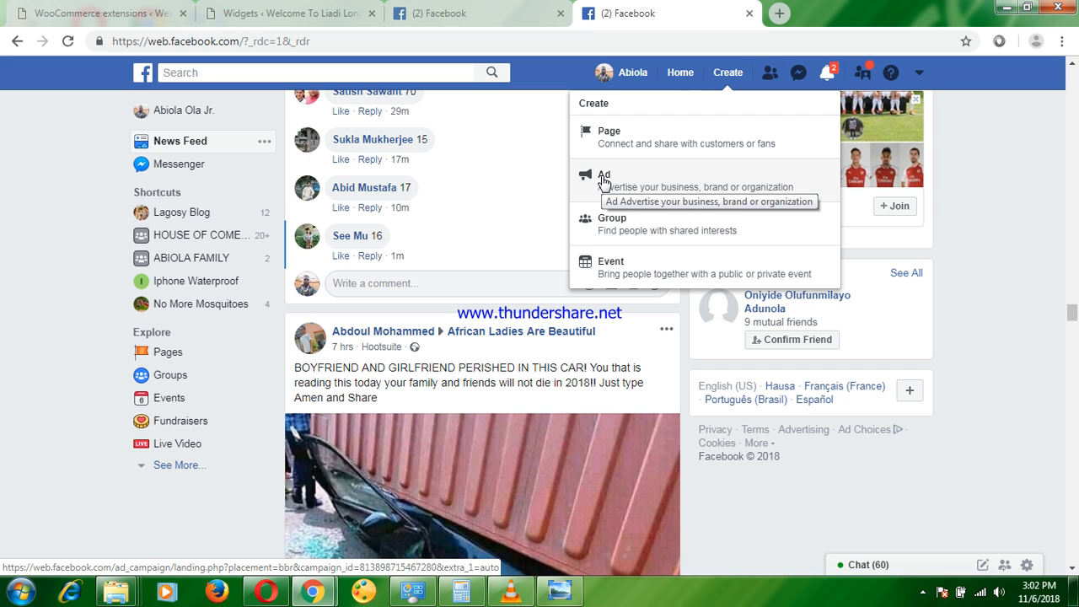
pyautogui.scroll(-1, 604, 183)
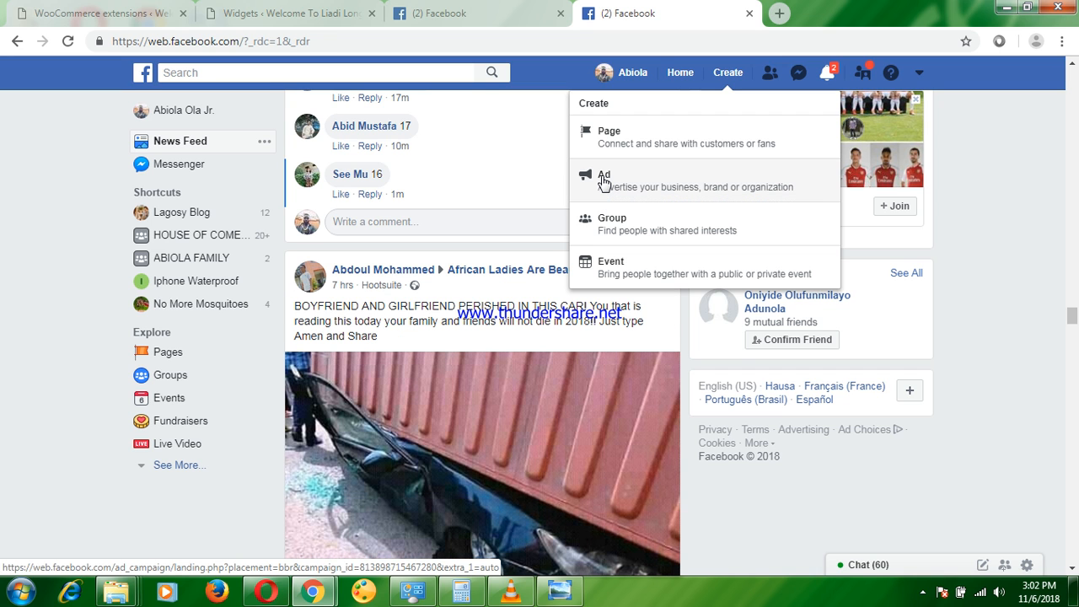
pyautogui.click(604, 184)
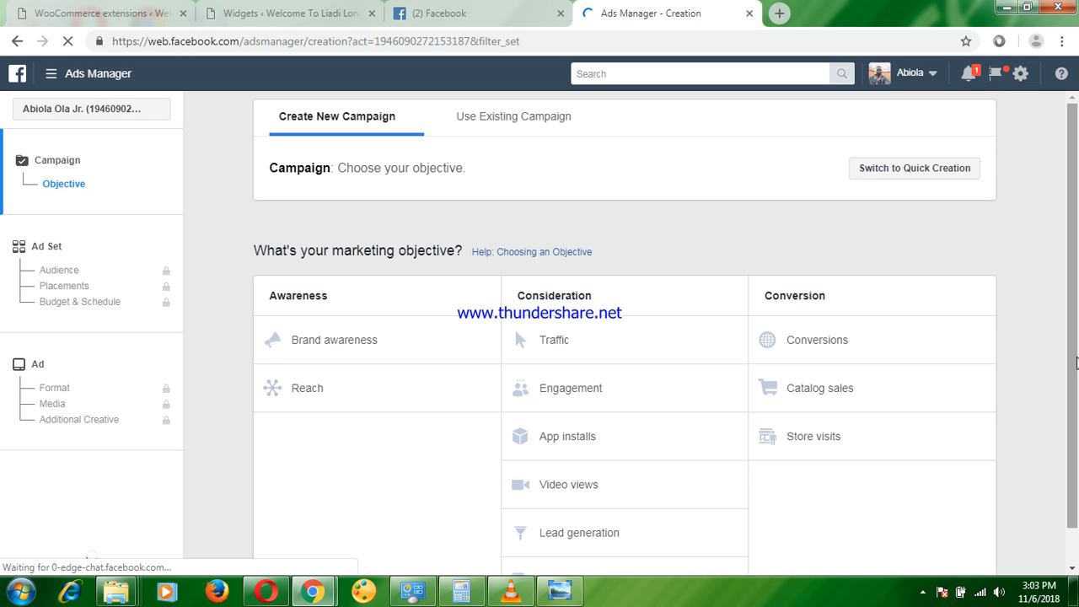
pyautogui.scroll(-1, 636, 543)
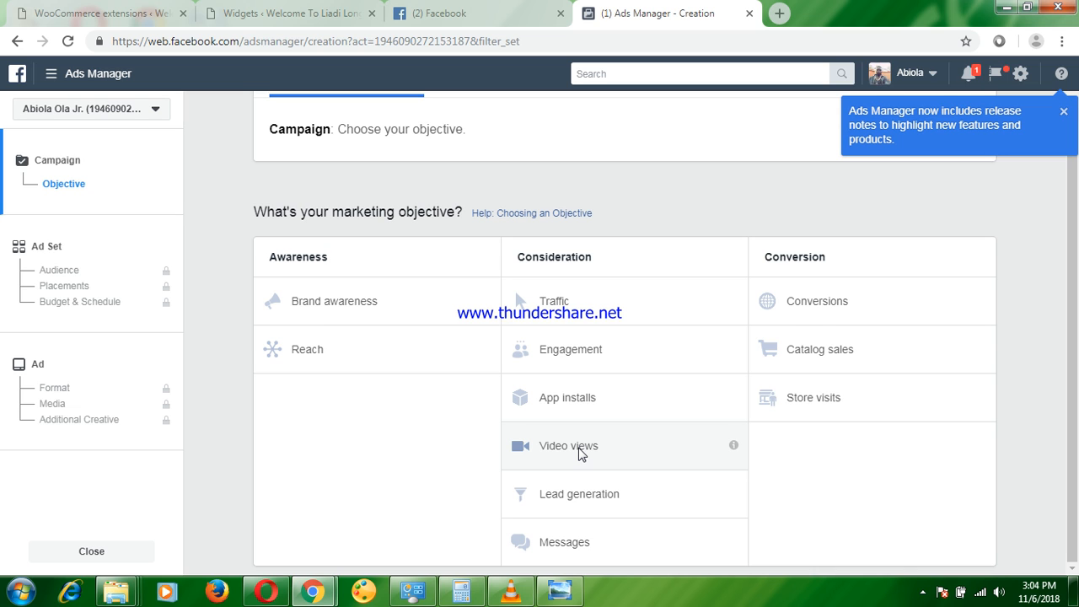
pyautogui.click(580, 454)
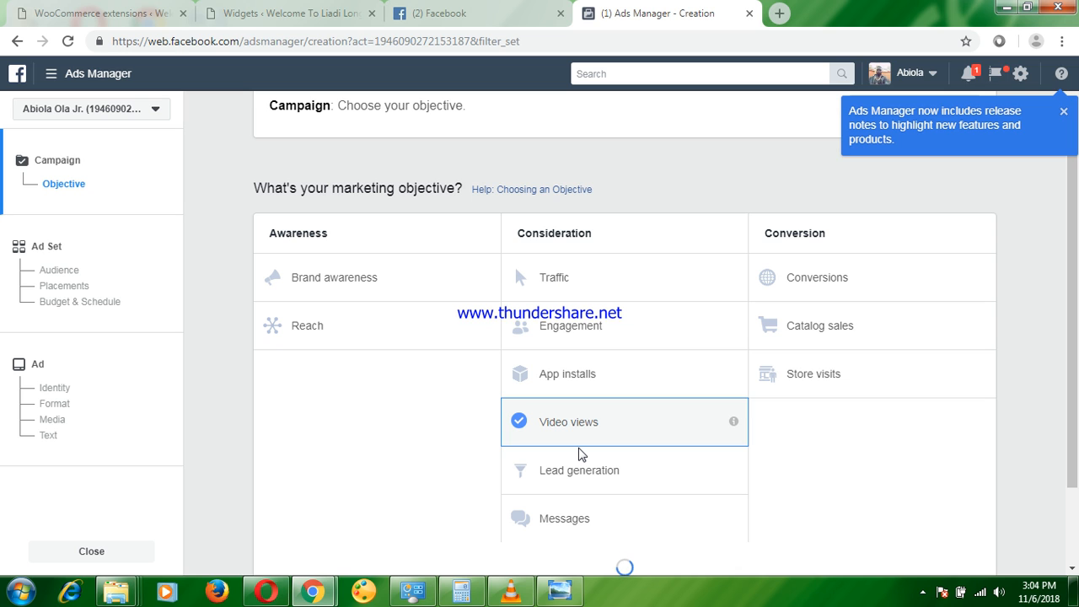
# - Replace the default campaign name of the Video views campaign with "iphone adv"
pyautogui.scroll(-1, 579, 454)
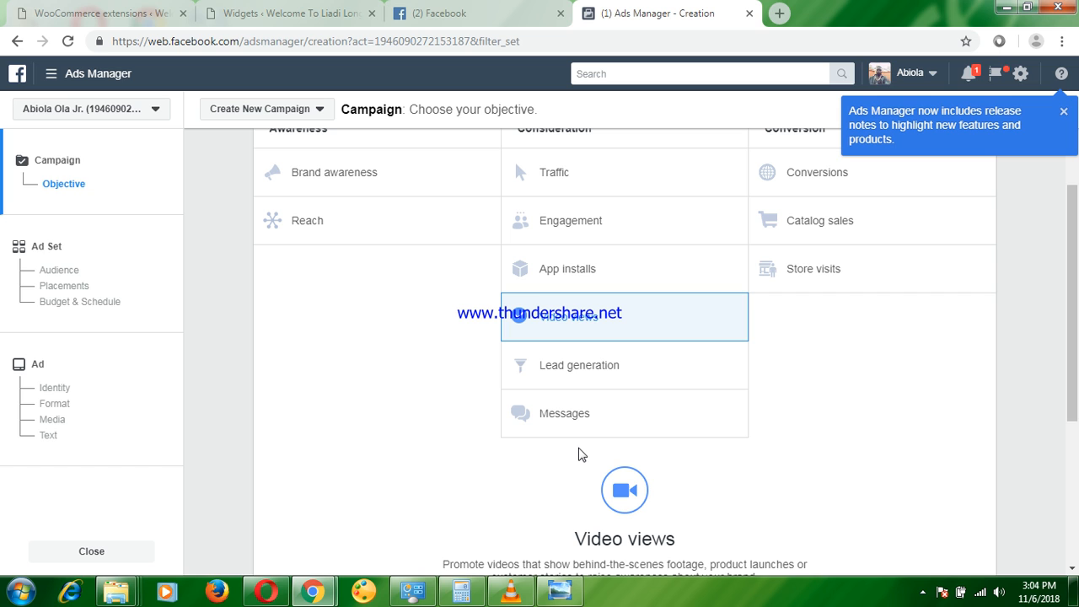
pyautogui.moveTo(1077, 344); pyautogui.dragTo(1076, 418)
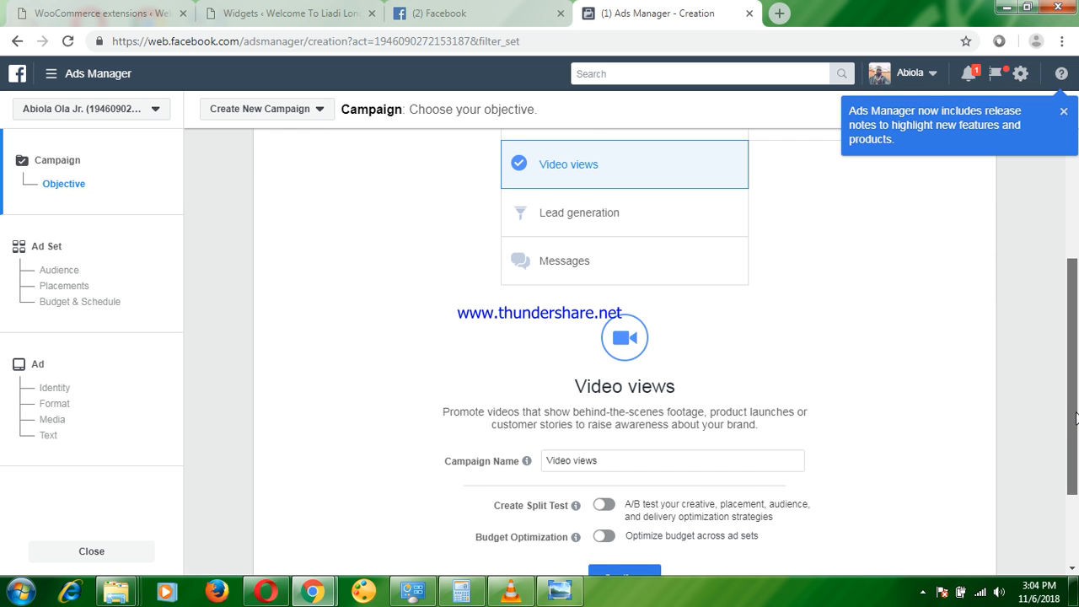
pyautogui.scroll(-1, 1076, 419)
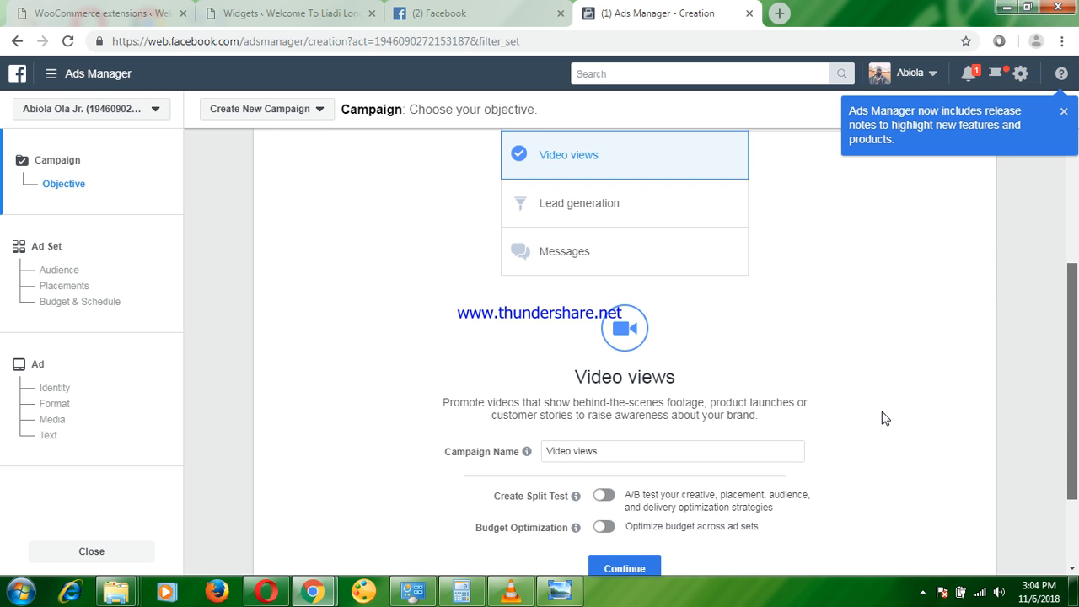
pyautogui.click(607, 446)
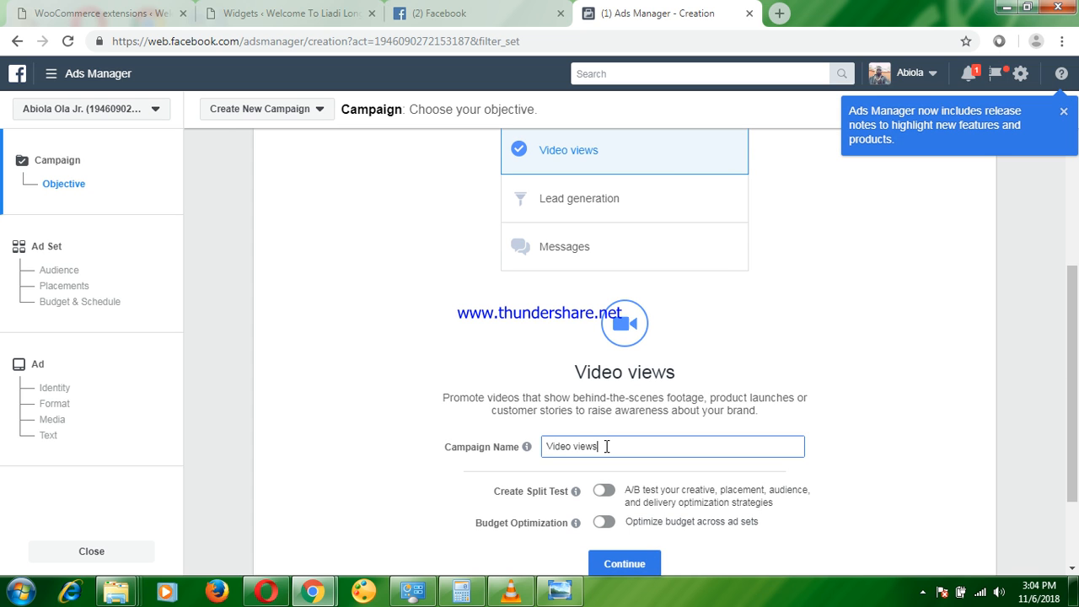
pyautogui.hotkey('ctrl', 'a')
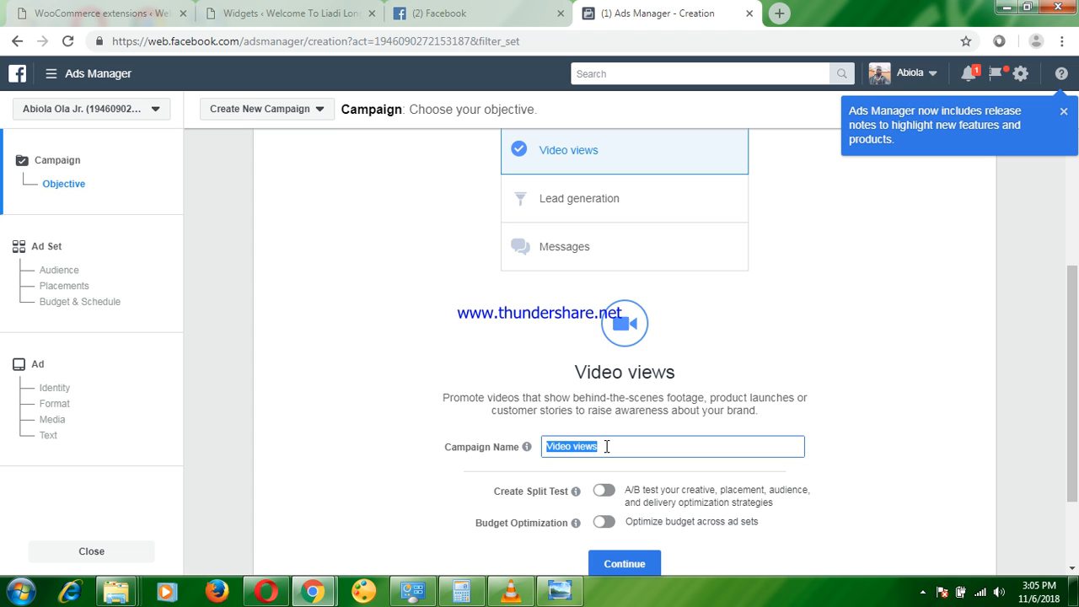
pyautogui.write('iphon')
pyautogui.write('e watrer')
pyautogui.press('BackSpace')
pyautogui.press('BackSpace')
pyautogui.press('BackSpace')
pyautogui.press('BackSpace')
pyautogui.press('BackSpace')
pyautogui.press('BackSpace')
pyautogui.write('adv')
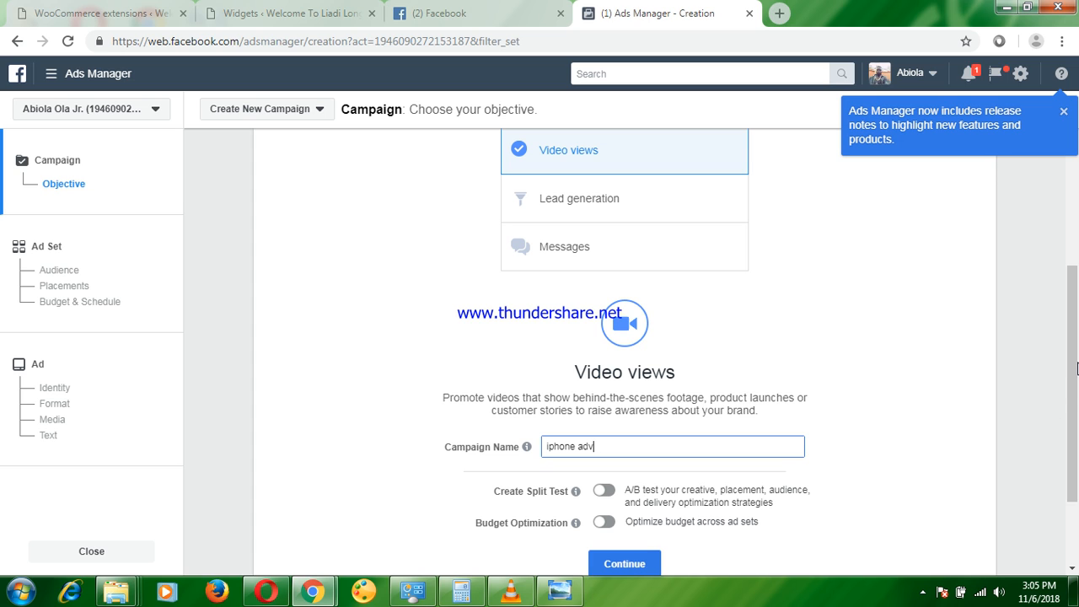
pyautogui.scroll(-1, 1076, 368)
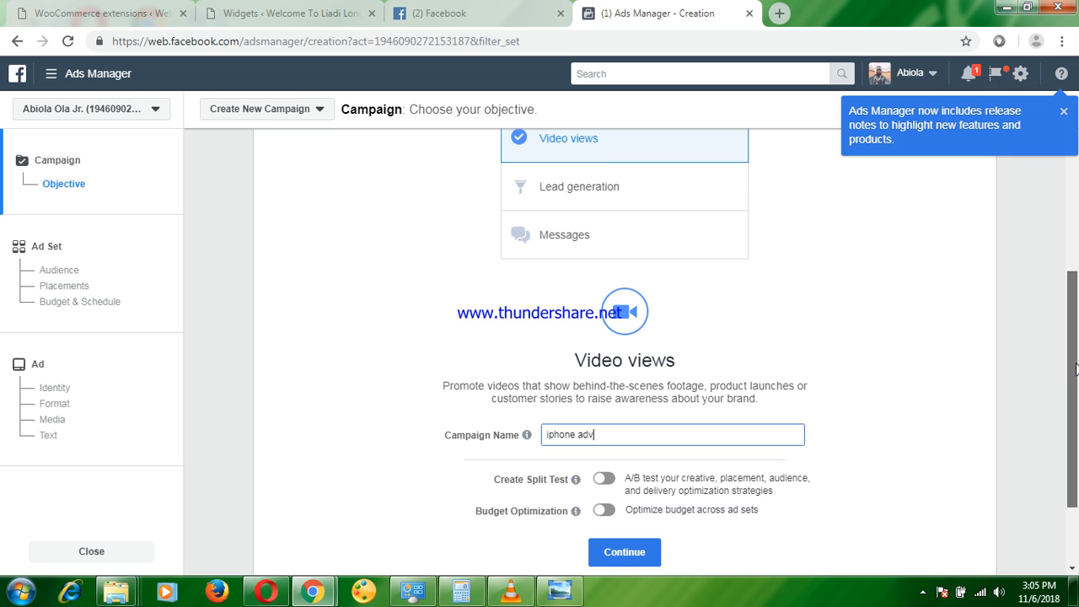
# - Accept the Video views campaign settings and continue to the ad set setup
pyautogui.scroll(-1, 1076, 368)
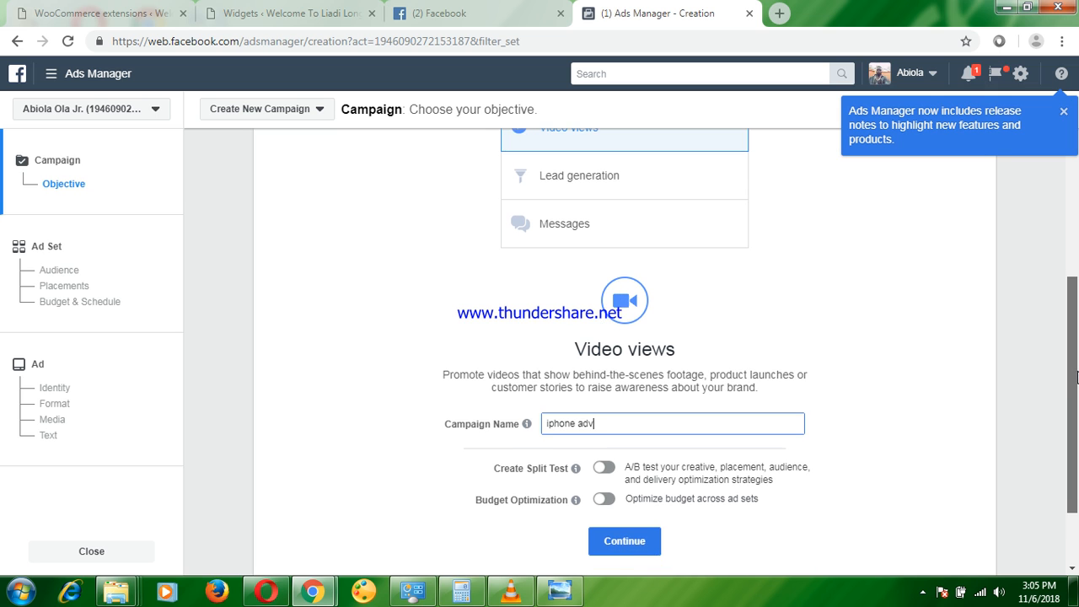
pyautogui.click(627, 525)
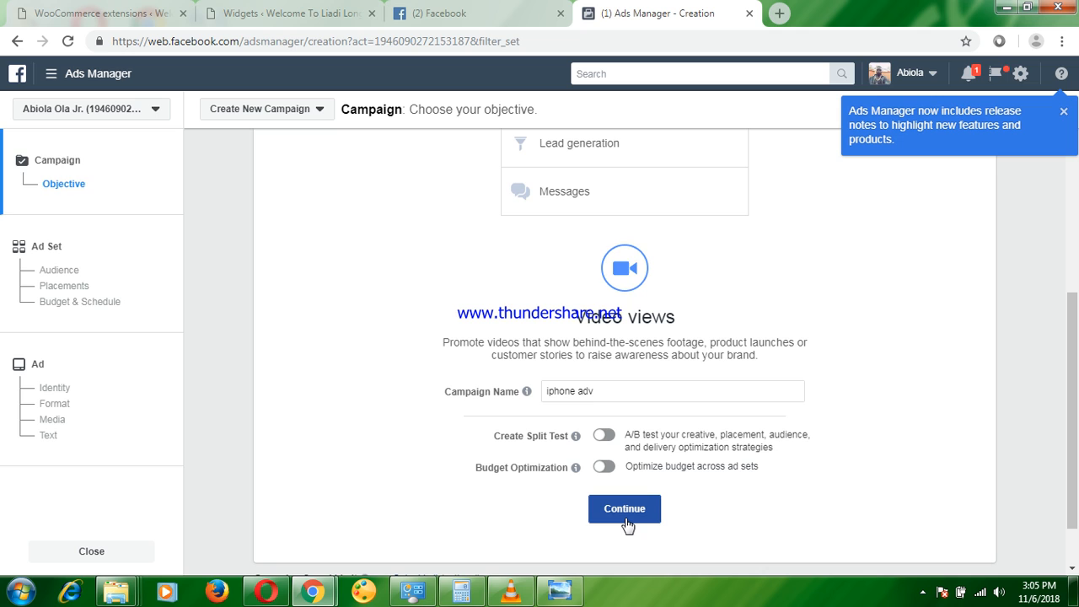
pyautogui.click(627, 525)
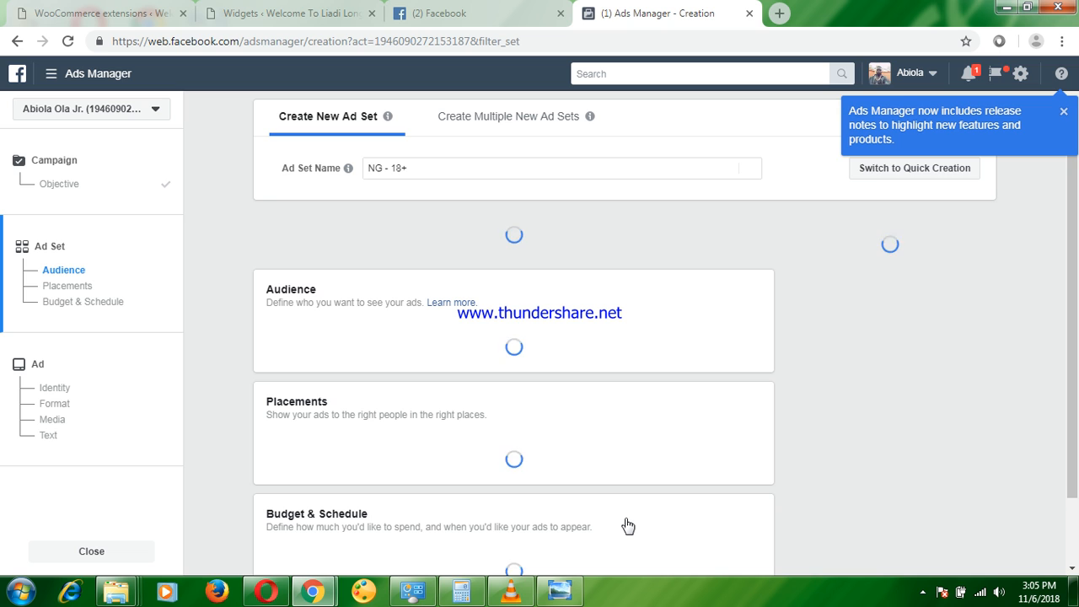
pyautogui.click(923, 591)
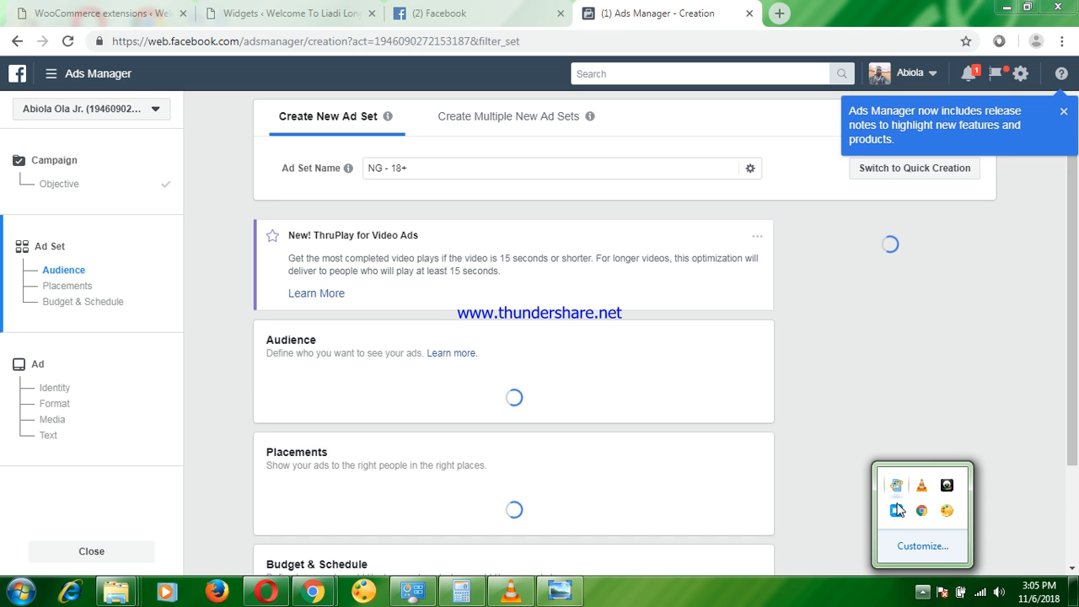
pyautogui.click(871, 355)
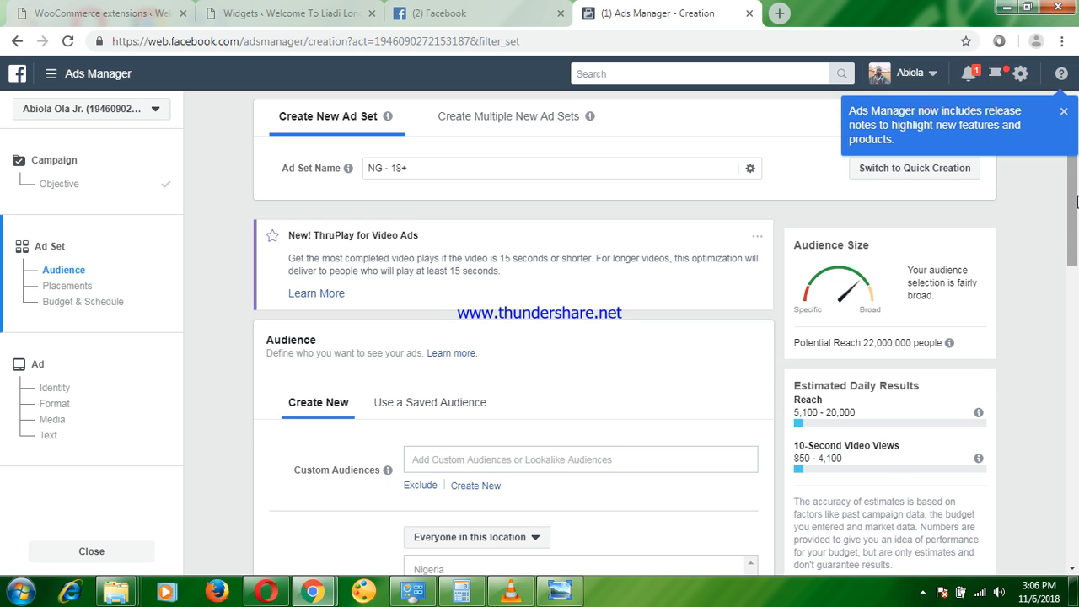
# - Remove Nigeria from the ad set's audience locations
pyautogui.scroll(-1, 1077, 200)
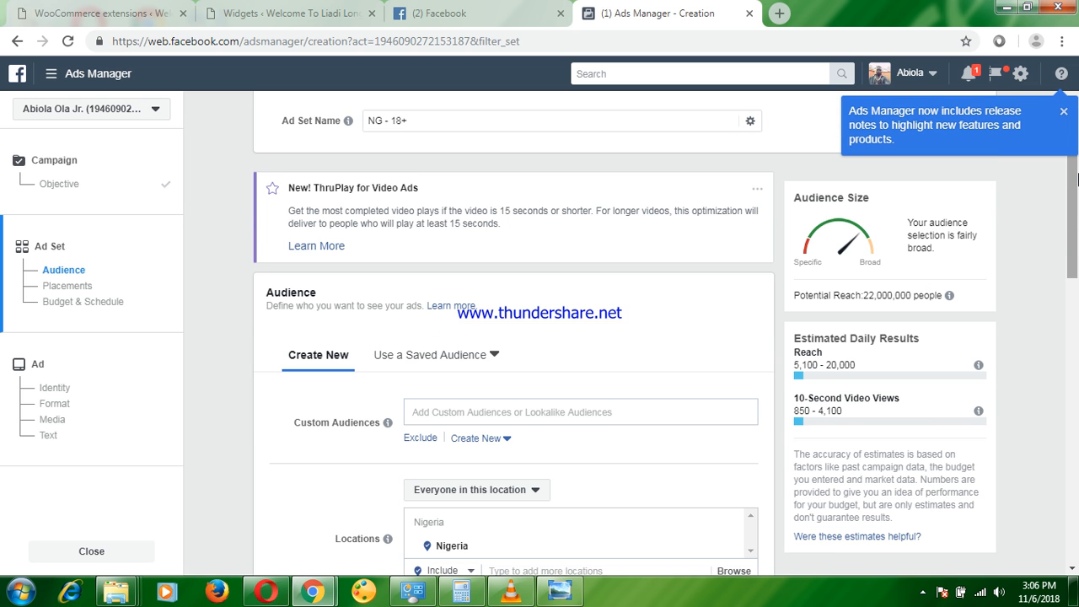
pyautogui.moveTo(1077, 198); pyautogui.dragTo(1077, 222)
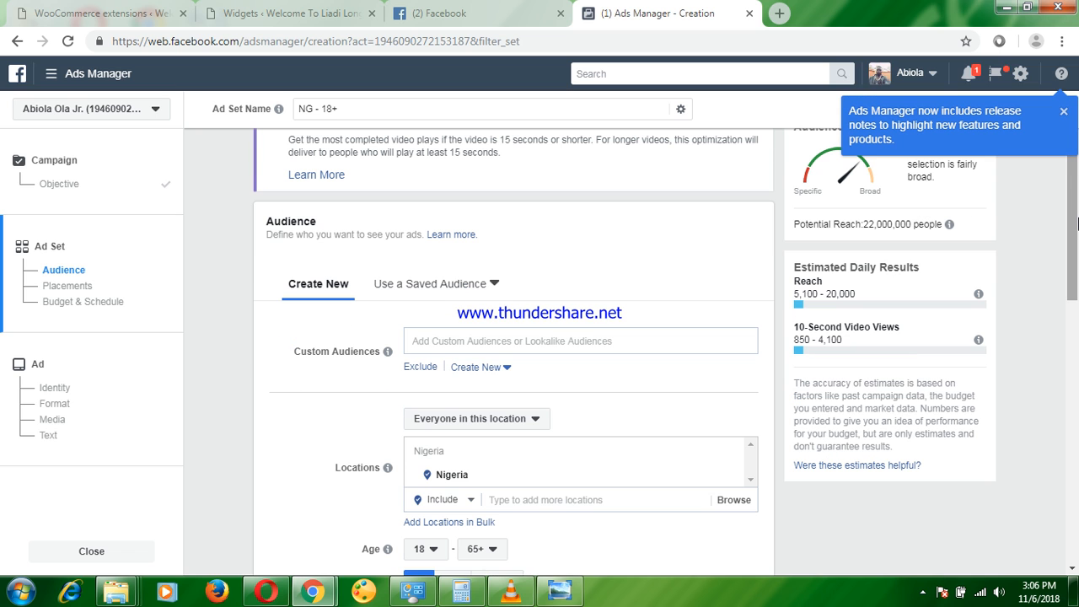
pyautogui.scroll(-1, 1076, 222)
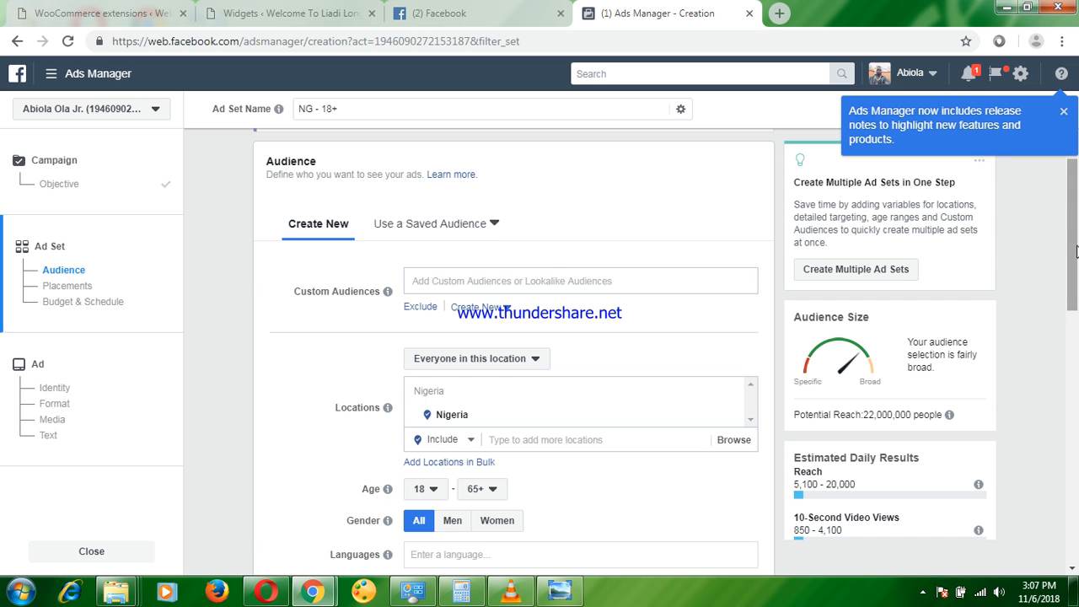
pyautogui.scroll(-1, 1077, 253)
pyautogui.scroll(-1, 1077, 266)
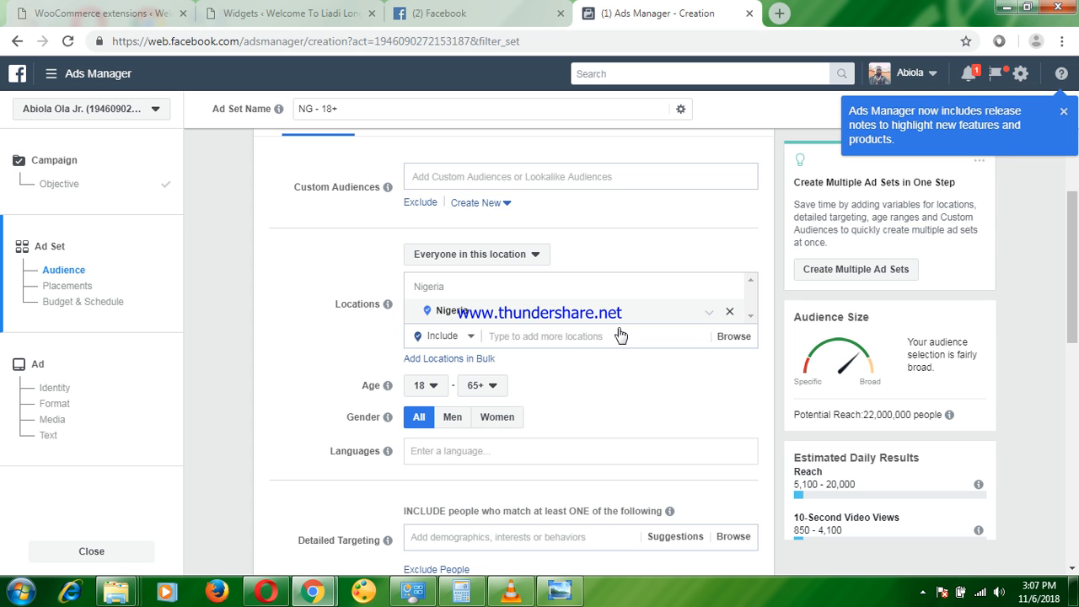
pyautogui.press('BackSpace')
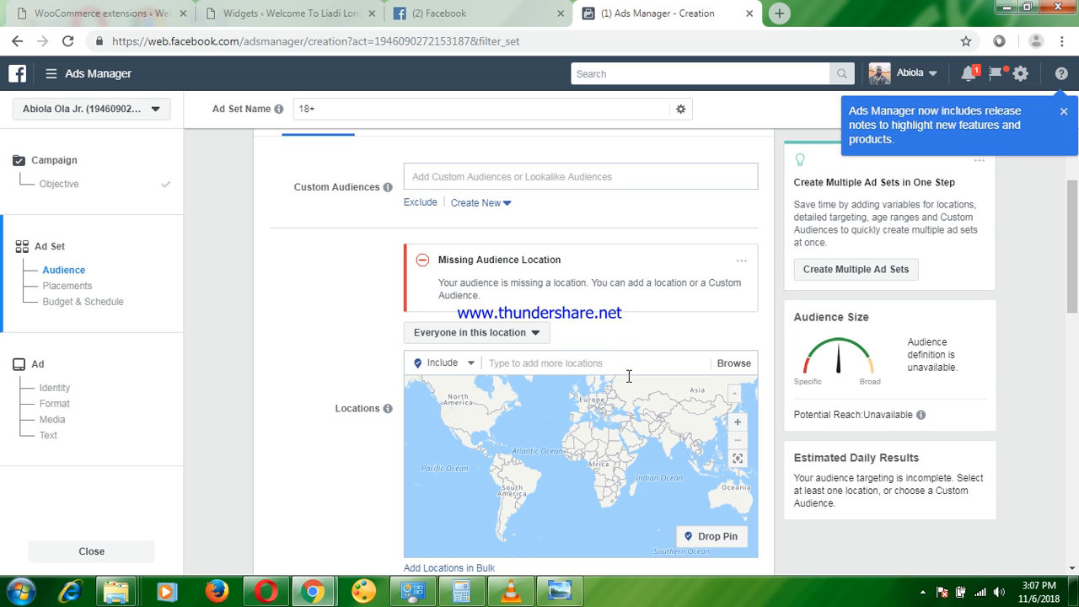
# - Add Lagos State, Nigeria and Abuja, Federal Capital Territory to the included audience locations
pyautogui.click(582, 363)
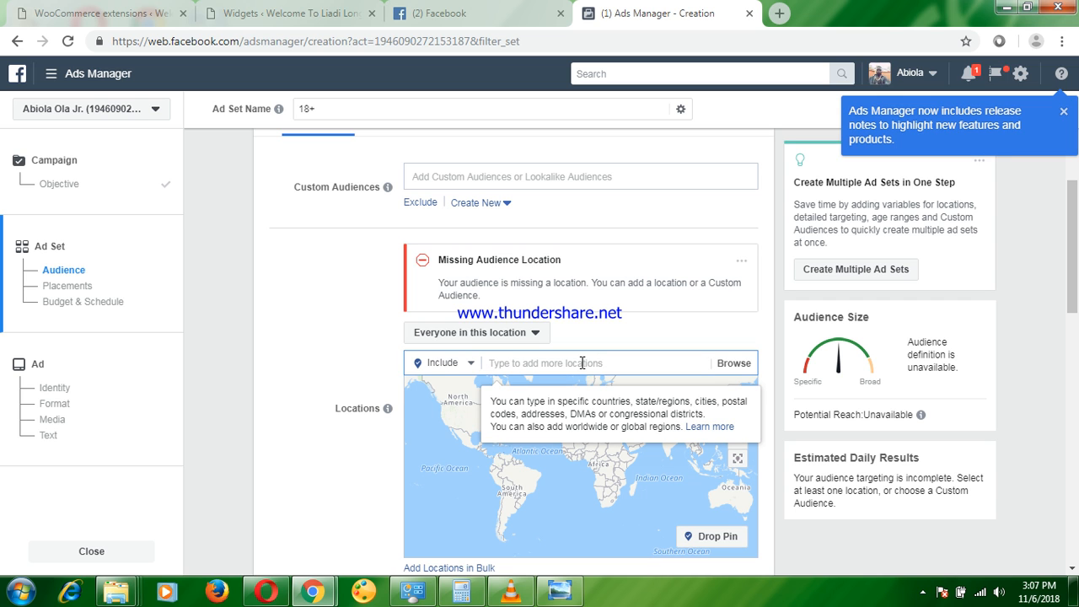
pyautogui.write('Lagos state')
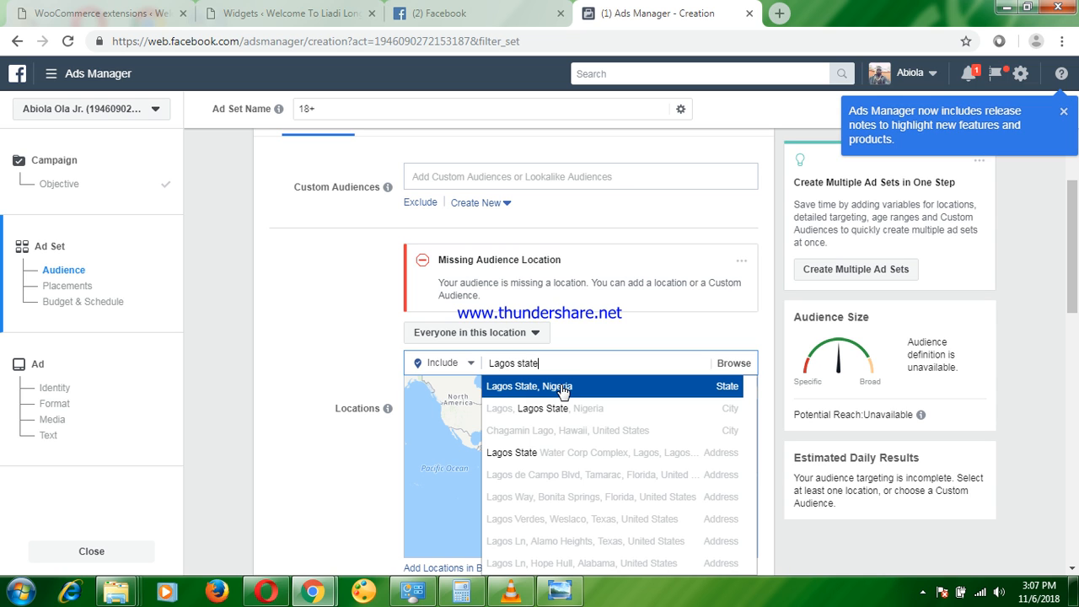
pyautogui.click(560, 384)
pyautogui.write('Abuja')
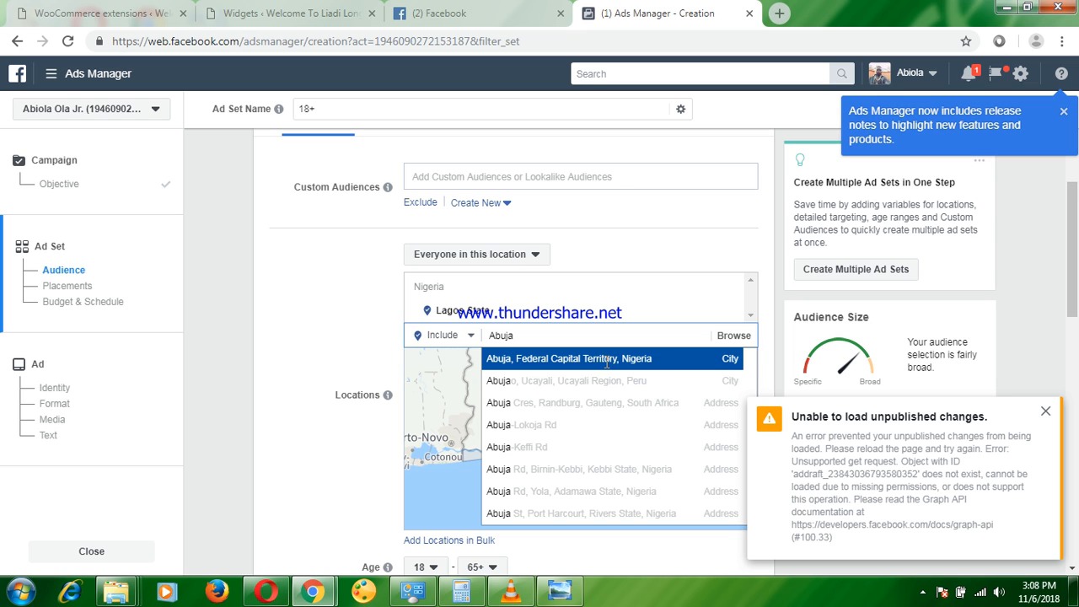
pyautogui.click(607, 362)
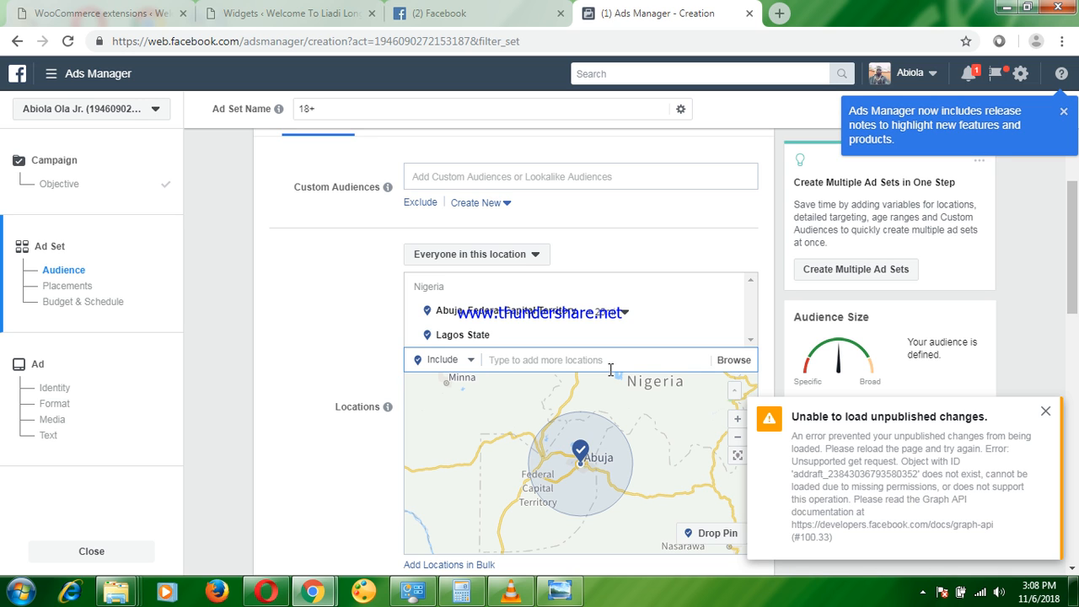
# - Try to add "River state" as an audience location and clear the search text
pyautogui.write('R')
pyautogui.write('iver state')
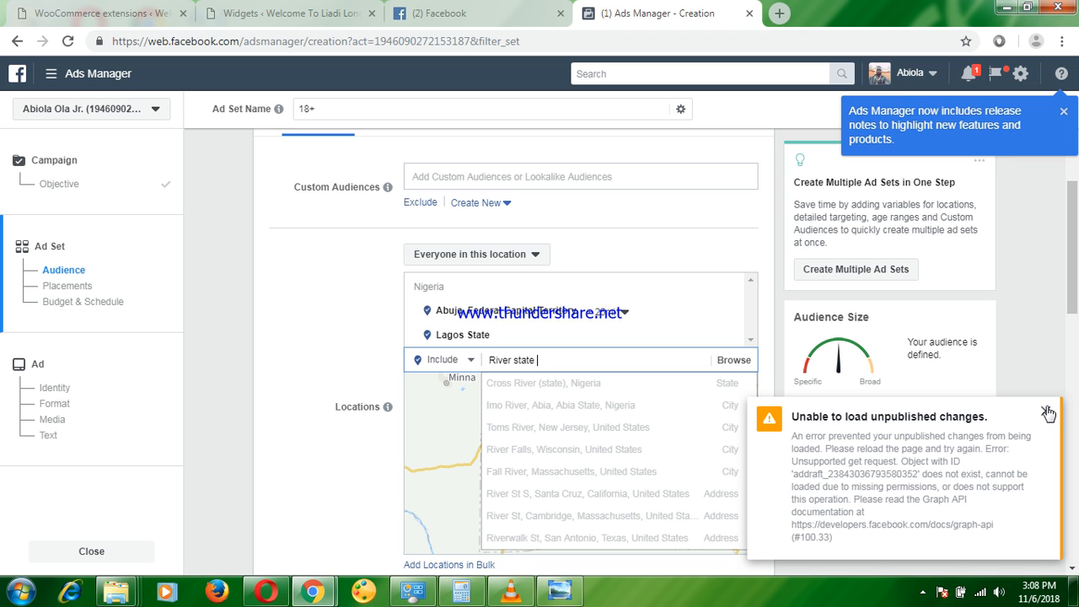
pyautogui.tripleClick(670, 360)
pyautogui.click(670, 360)
pyautogui.click(855, 373)
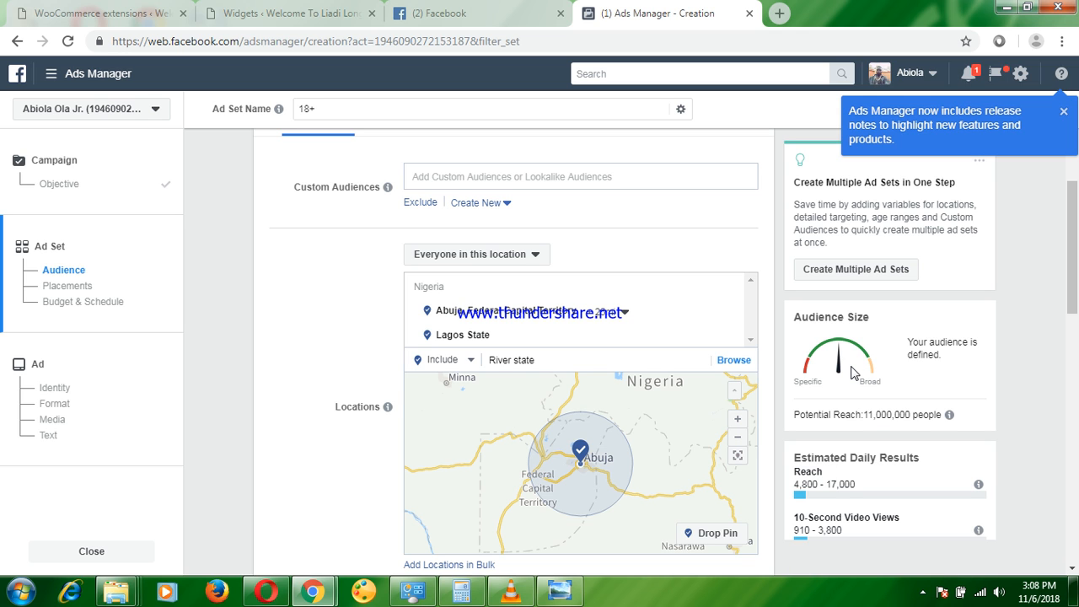
pyautogui.scroll(-1, 709, 279)
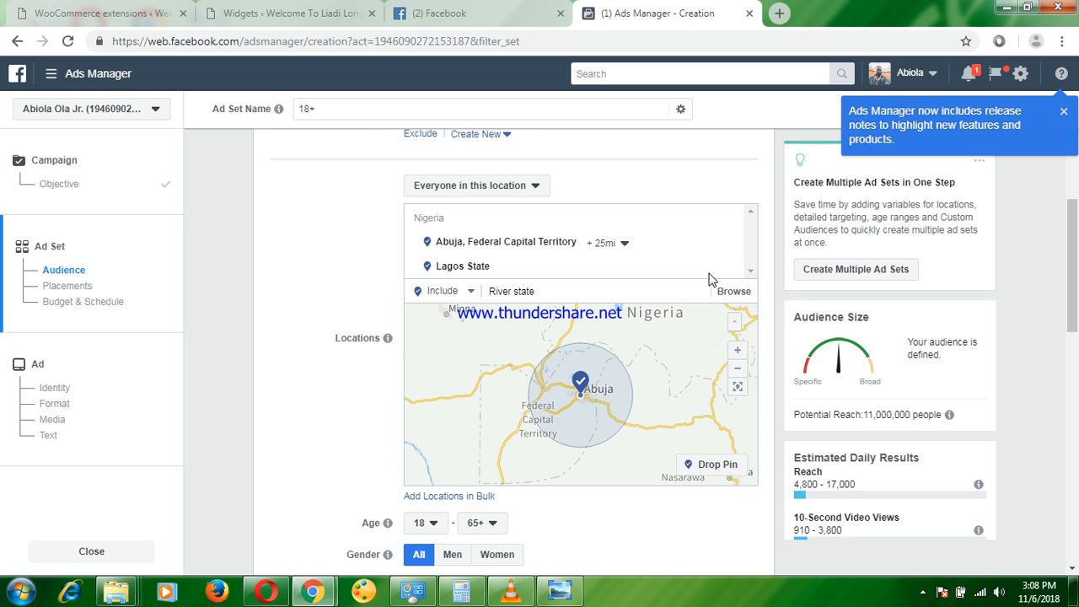
pyautogui.click(603, 292)
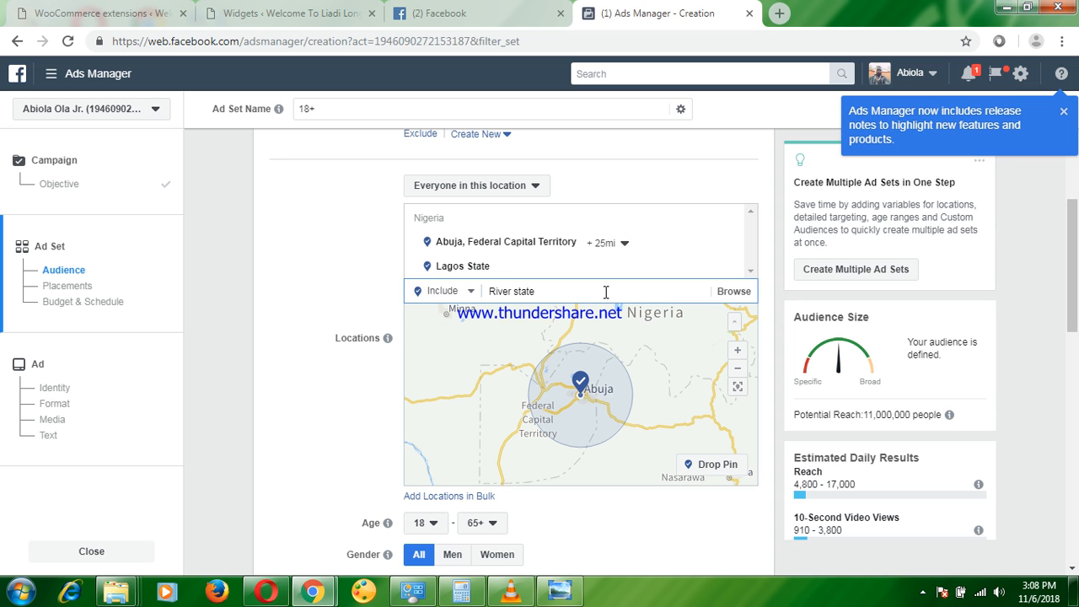
pyautogui.press('BackSpace')
pyautogui.press('BackSpace')
pyautogui.press('BackSpace')
pyautogui.press('BackSpace')
pyautogui.press('BackSpace')
pyautogui.press('BackSpace')
pyautogui.press('BackSpace')
pyautogui.press('BackSpace')
pyautogui.press('BackSpace')
pyautogui.press('BackSpace')
pyautogui.press('BackSpace')
# - Add Port Harcourt, Rivers State and Ondo State, Nigeria to the included audience locations
pyautogui.write('Port')
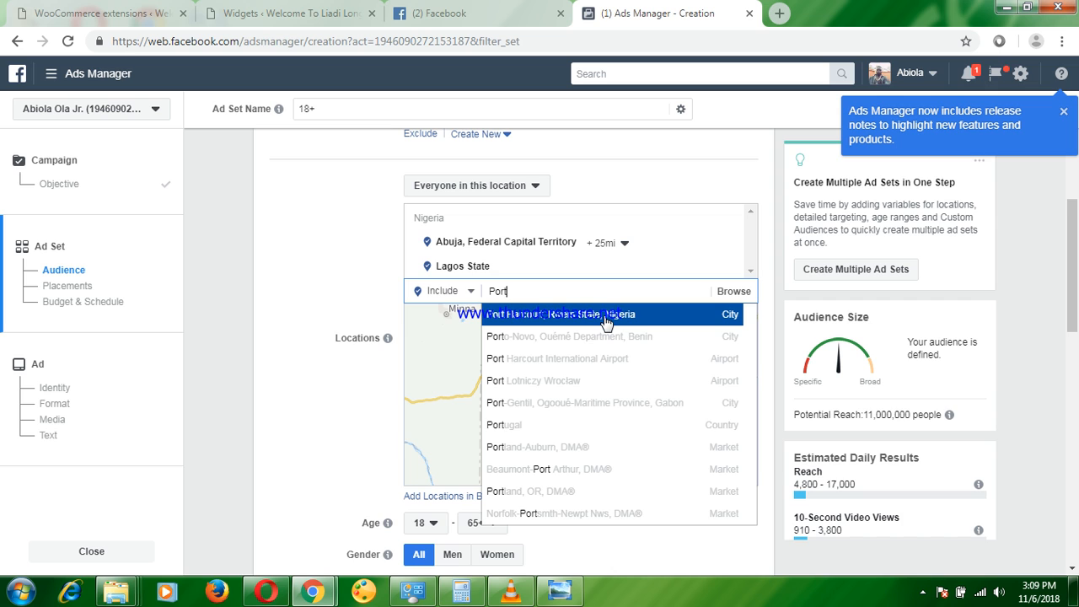
pyautogui.click(604, 317)
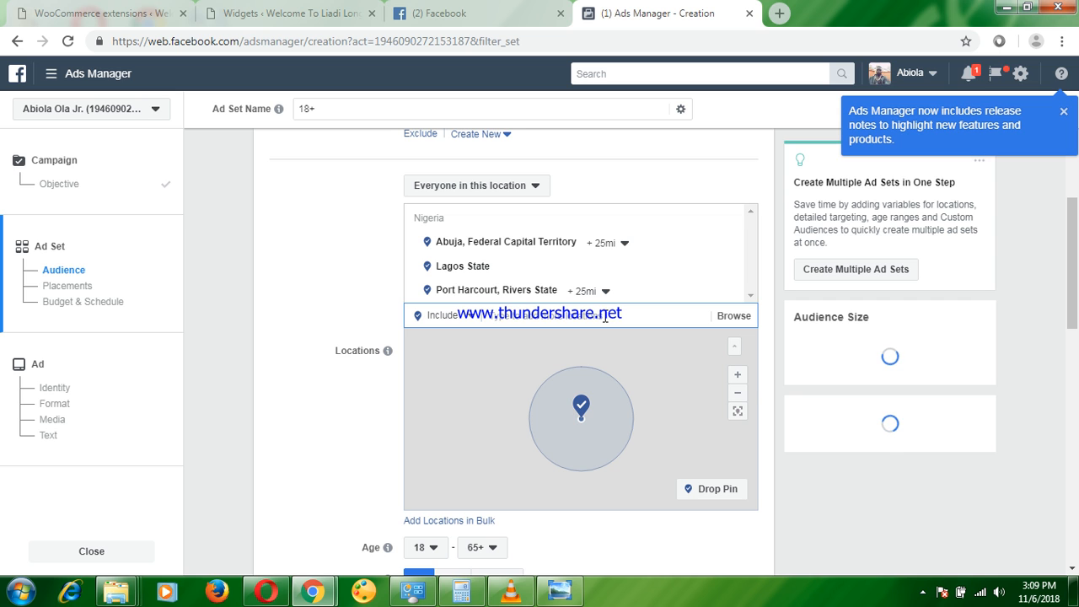
pyautogui.write('nd')
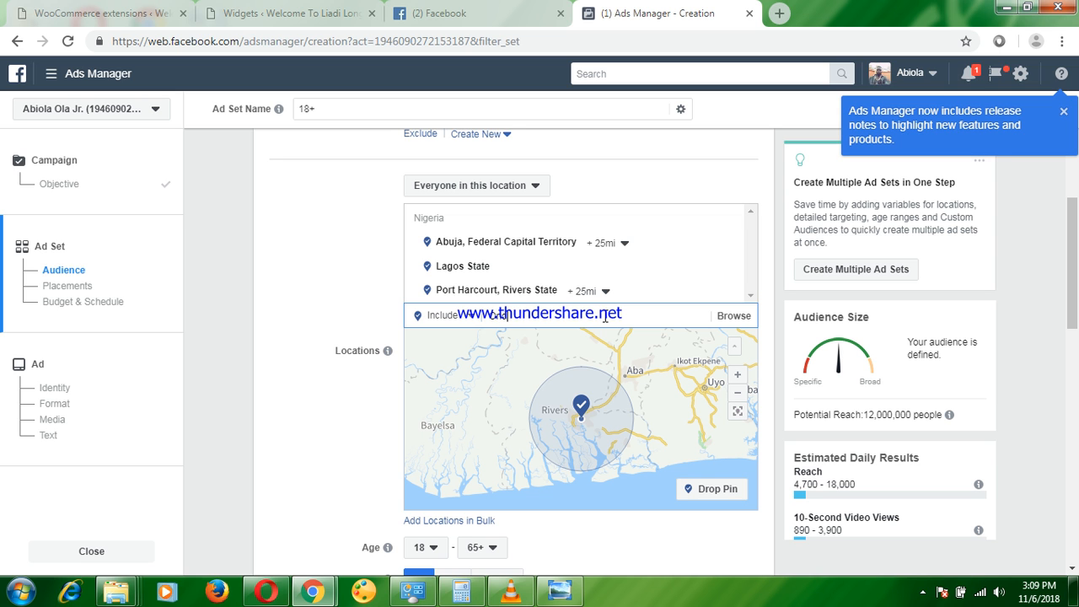
pyautogui.write('o')
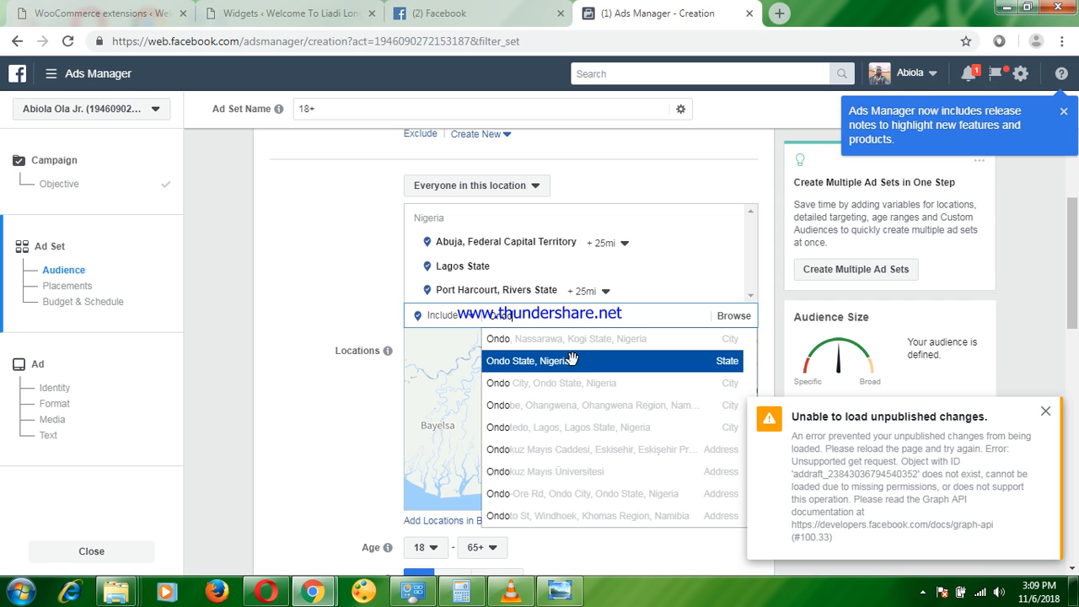
pyautogui.click(572, 360)
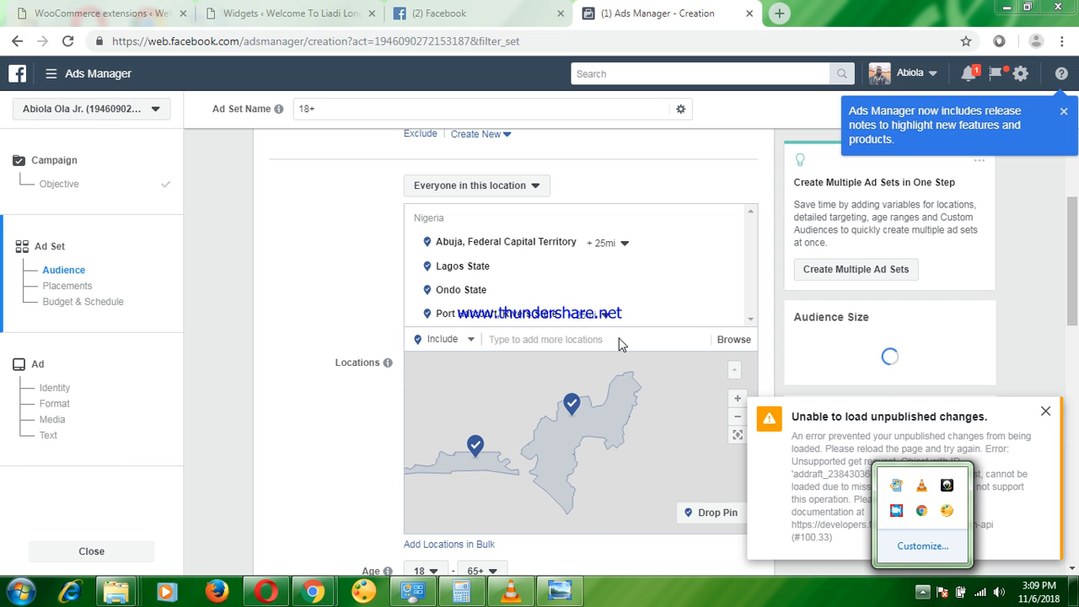
# - Add Edo (state), Nigeria to the included audience locations and dismiss the unpublished changes error notice
pyautogui.click(590, 339)
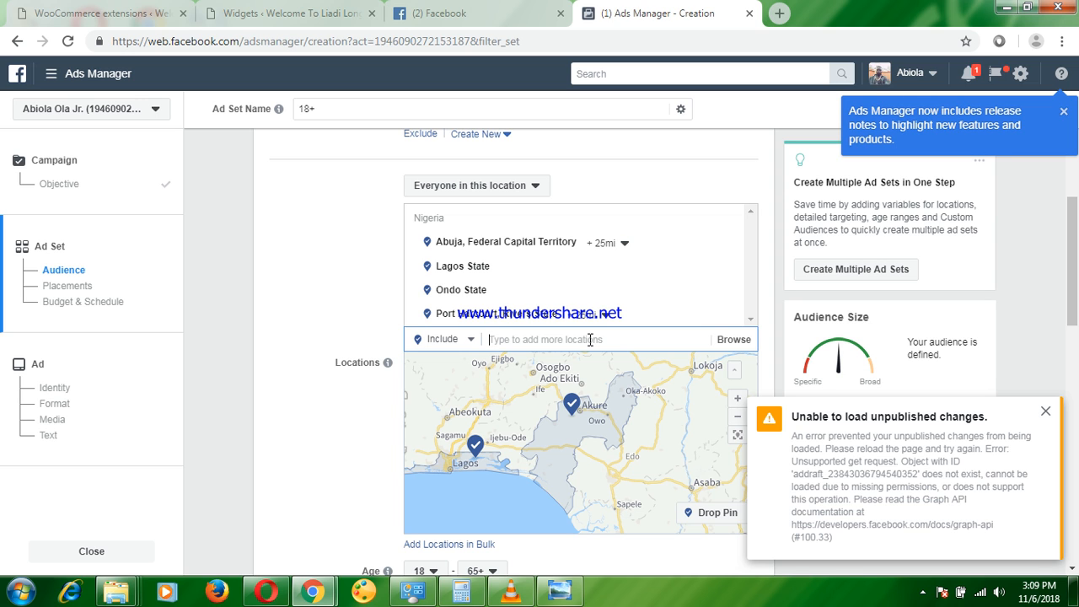
pyautogui.write('Edo')
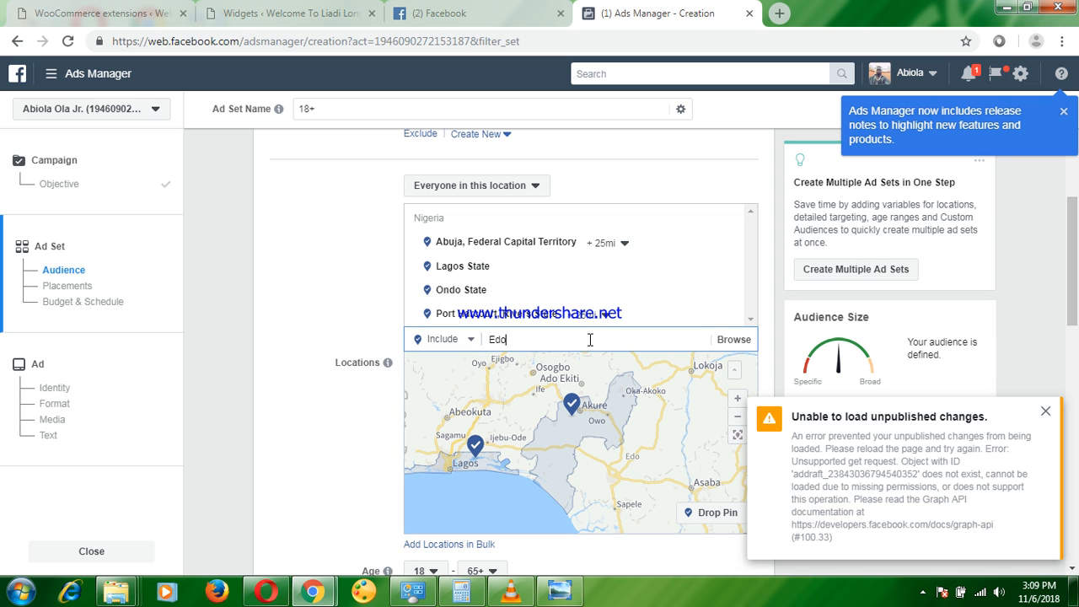
pyautogui.write(' Stae')
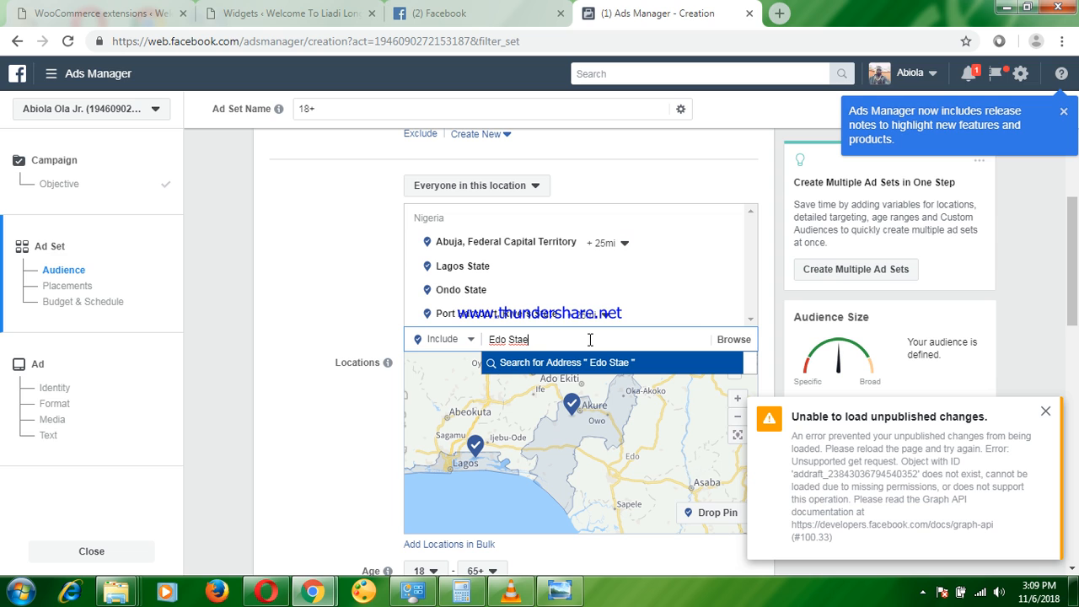
pyautogui.press('BackSpace')
pyautogui.write('te')
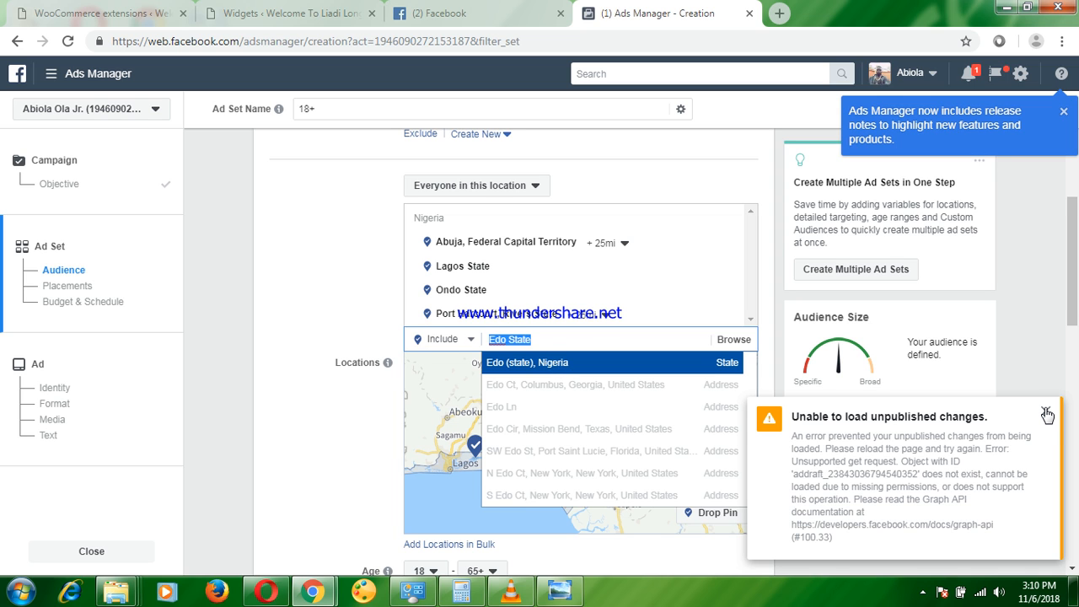
pyautogui.press('Return')
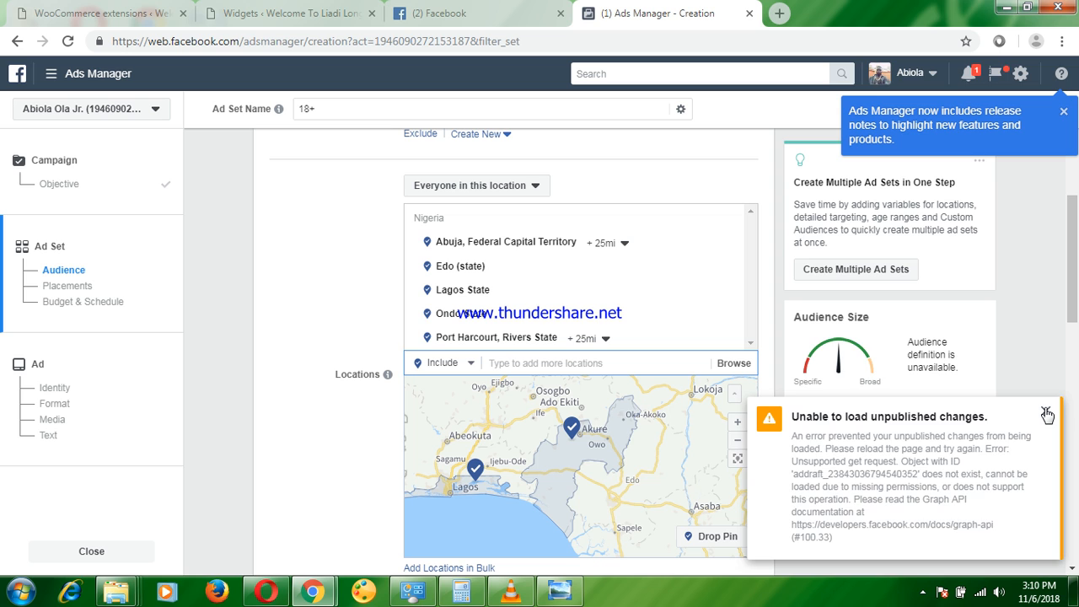
pyautogui.click(1047, 413)
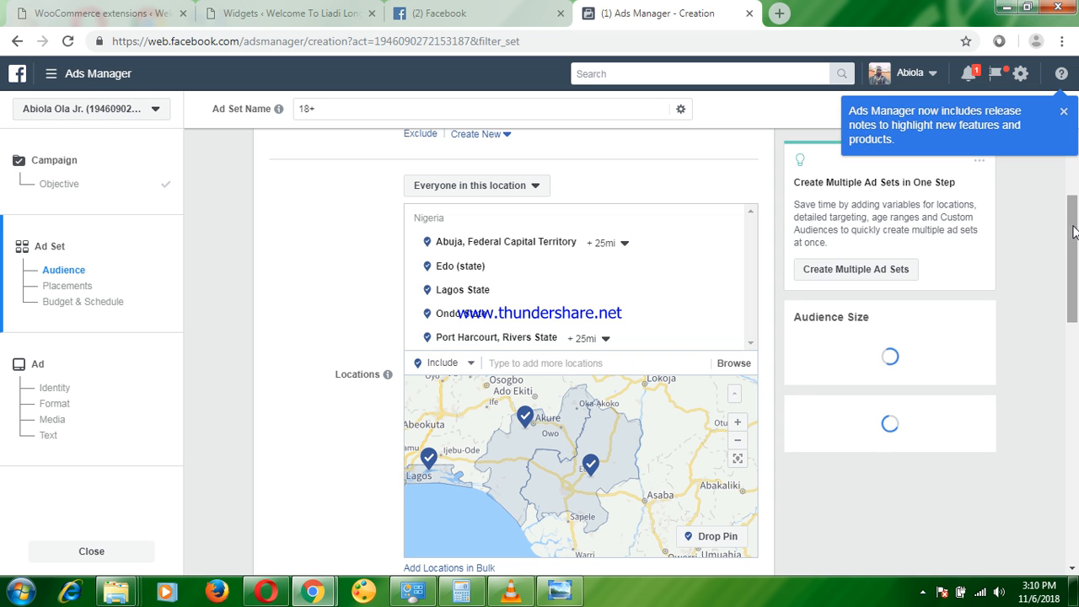
# - Set the location targeting to "People who live in this location"
pyautogui.scroll(2, 735, 198)
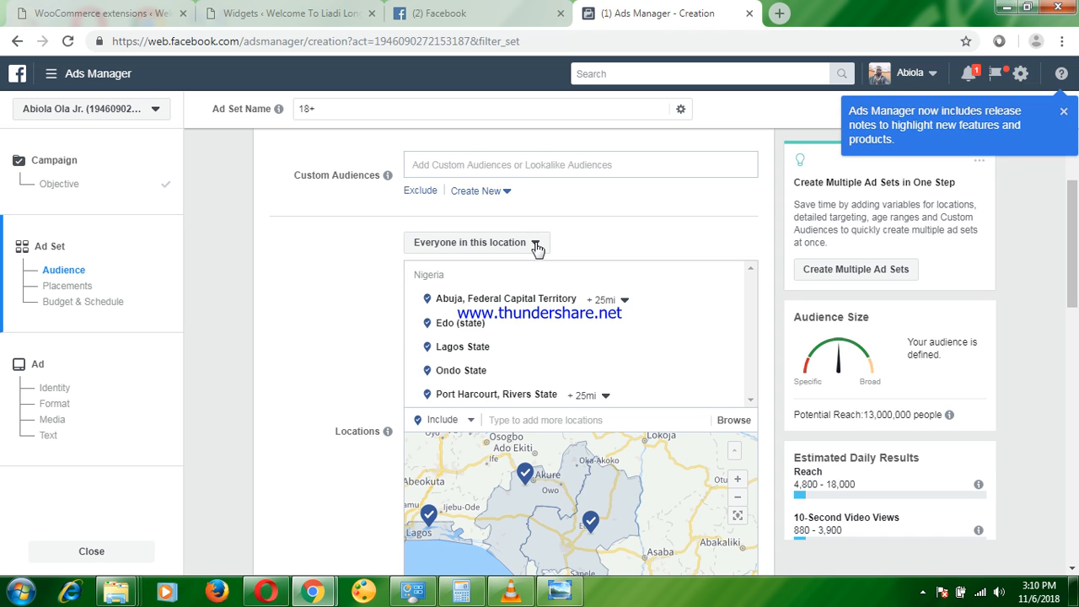
pyautogui.click(536, 244)
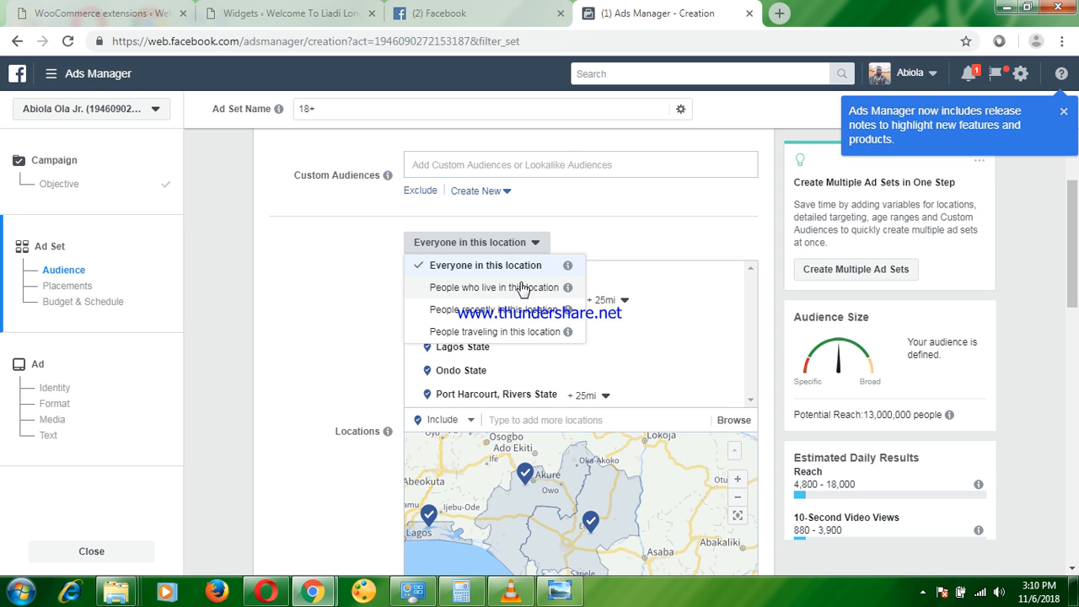
pyautogui.click(523, 288)
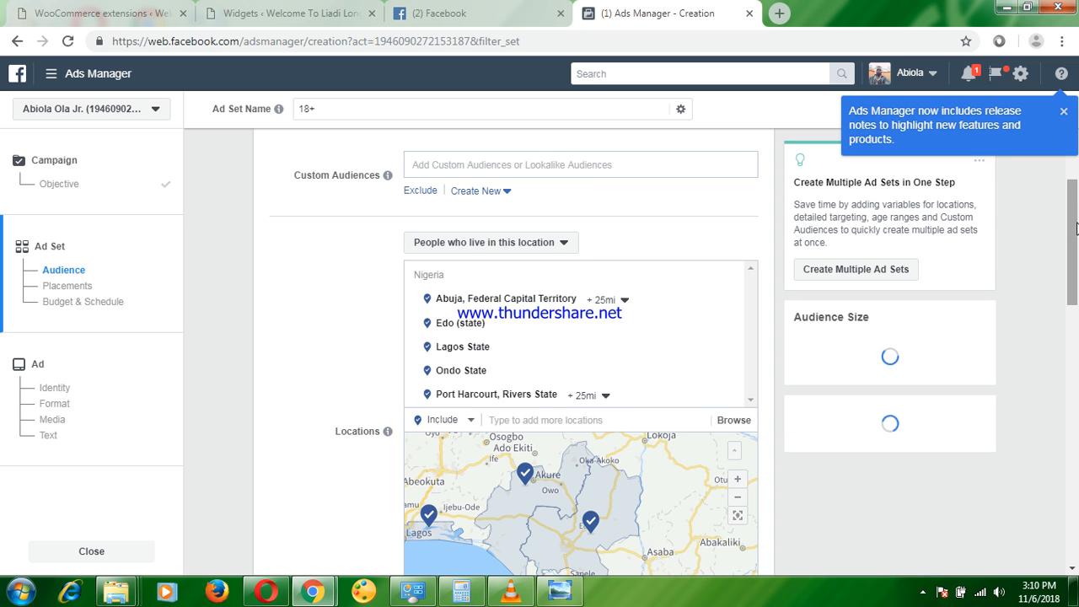
# - Dismiss the unpublished changes error notice and set the audience's minimum age to 22
pyautogui.scroll(-1, 1077, 253)
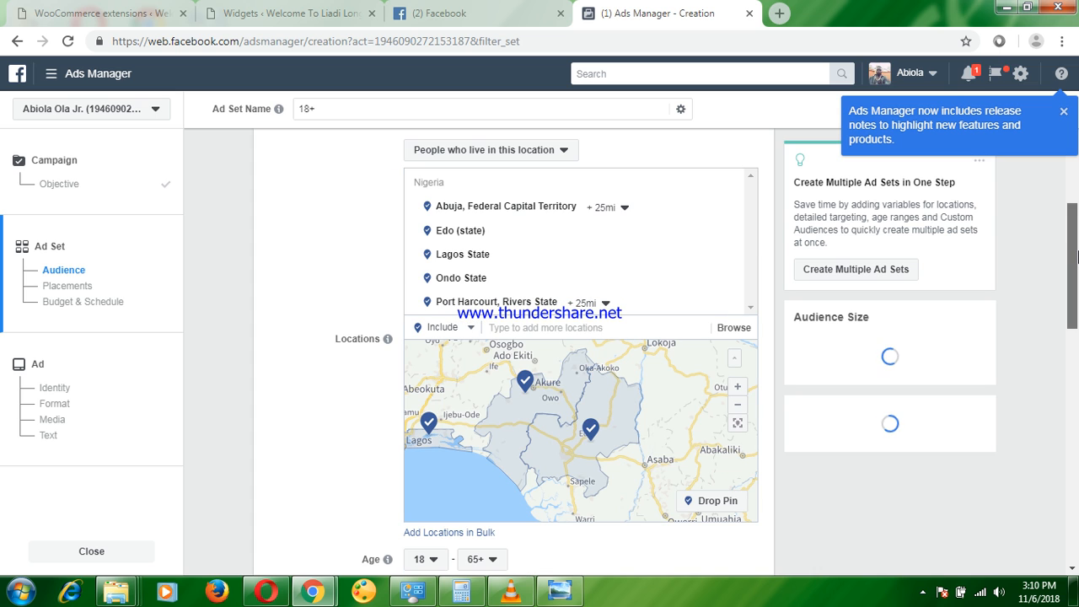
pyautogui.scroll(-1, 1077, 255)
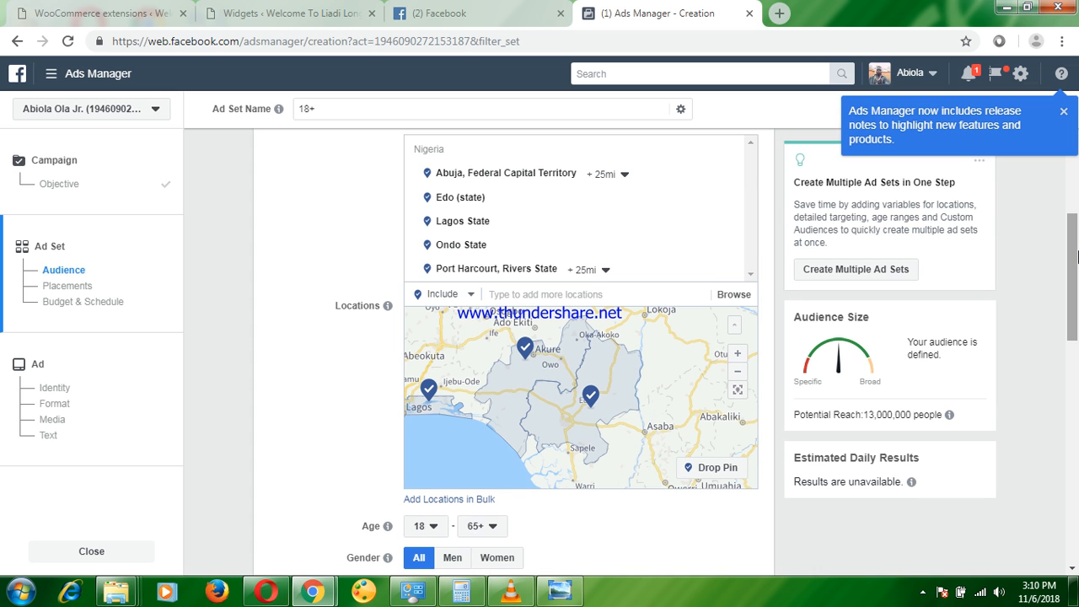
pyautogui.scroll(-2, 1077, 278)
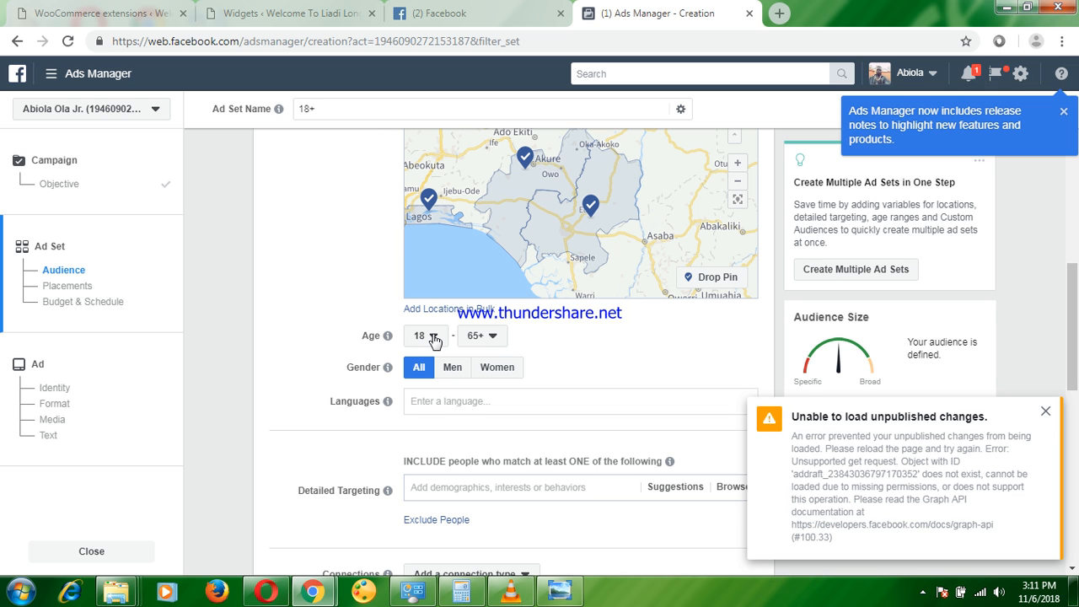
pyautogui.click(1046, 411)
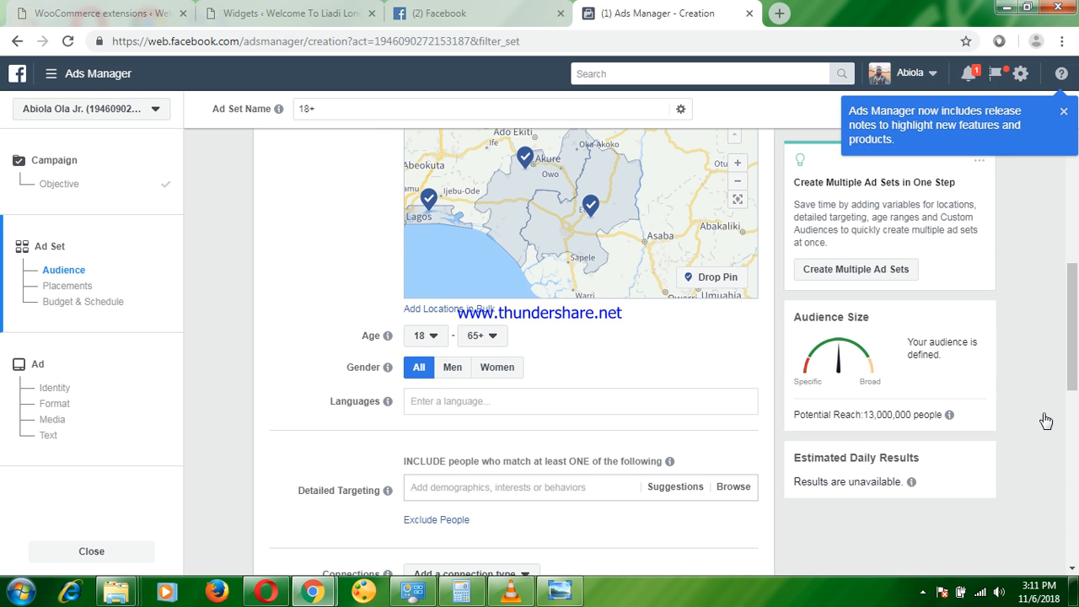
pyautogui.click(434, 337)
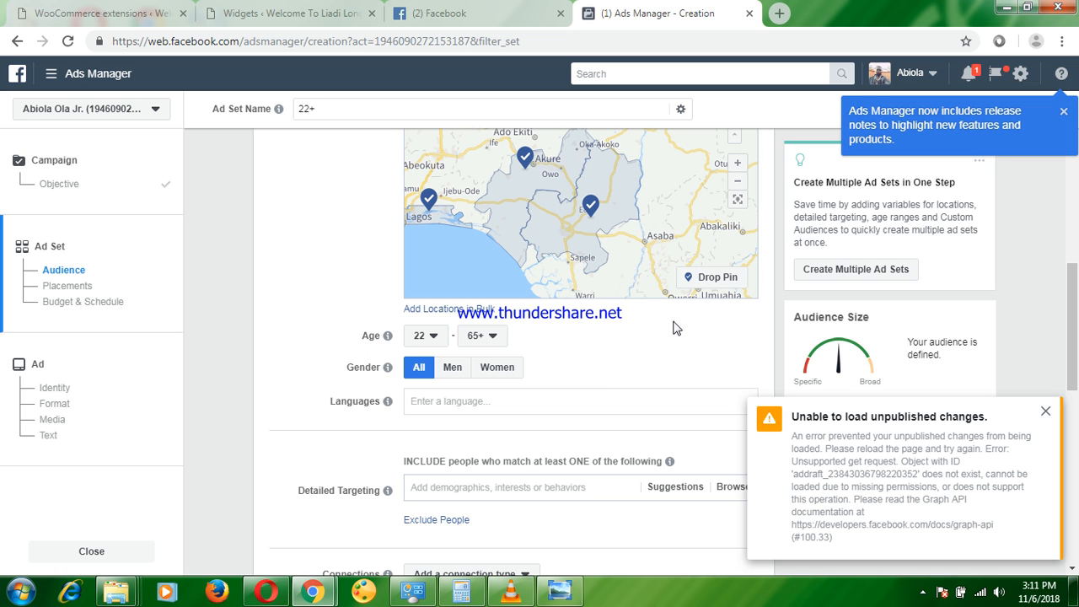
# - Set the audience's maximum age to 34
pyautogui.click(494, 337)
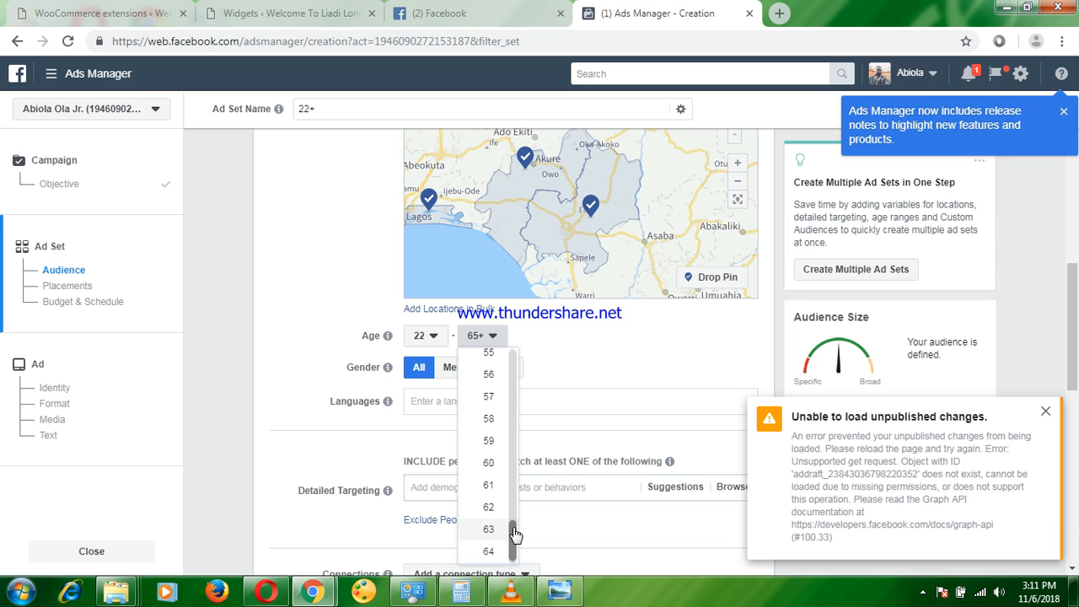
pyautogui.moveTo(514, 535); pyautogui.dragTo(512, 489)
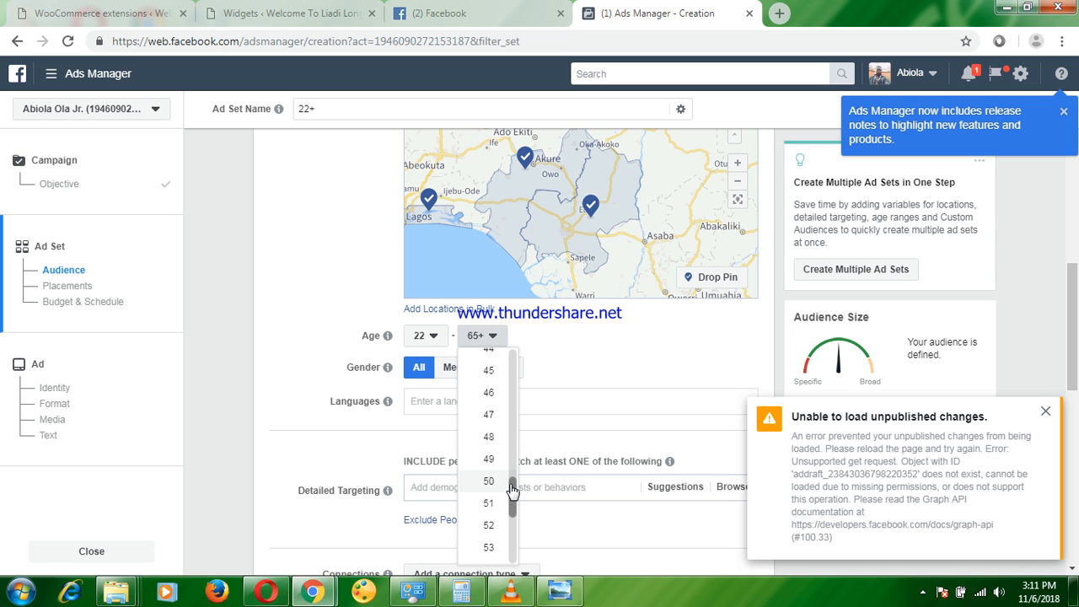
pyautogui.moveTo(512, 487); pyautogui.dragTo(512, 432)
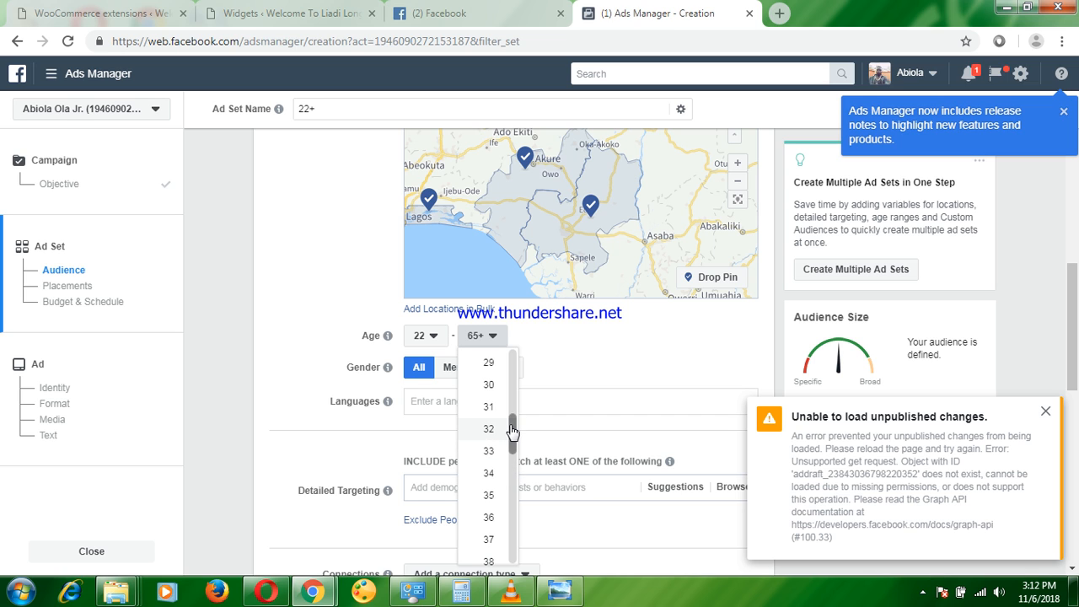
pyautogui.moveTo(512, 431); pyautogui.dragTo(516, 435)
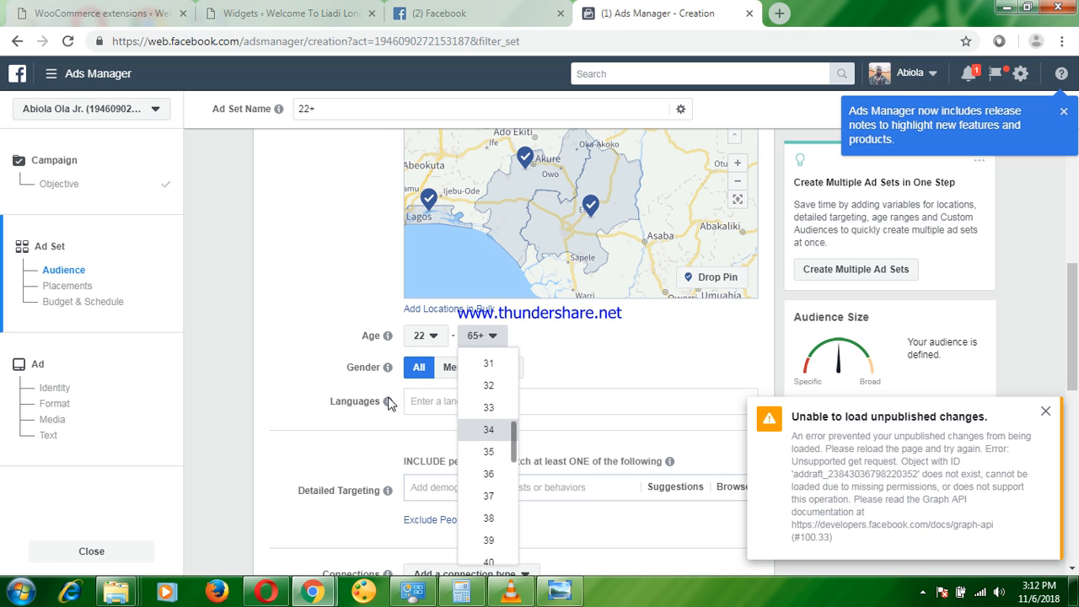
pyautogui.press('Return')
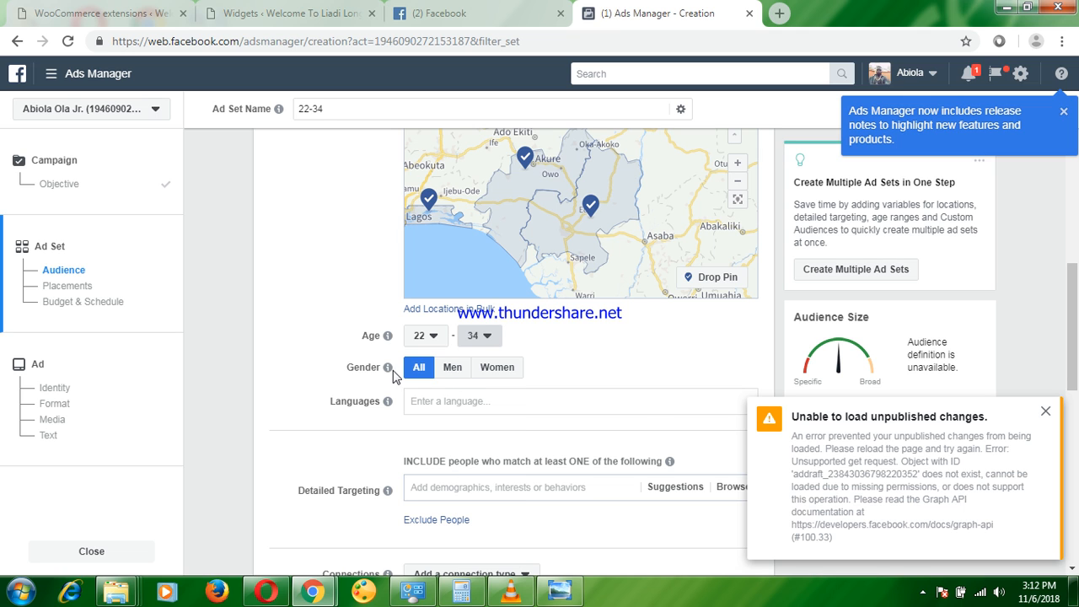
# - Dismiss the recurring unpublished changes error notices covering the audience settings
pyautogui.moveTo(387, 402)
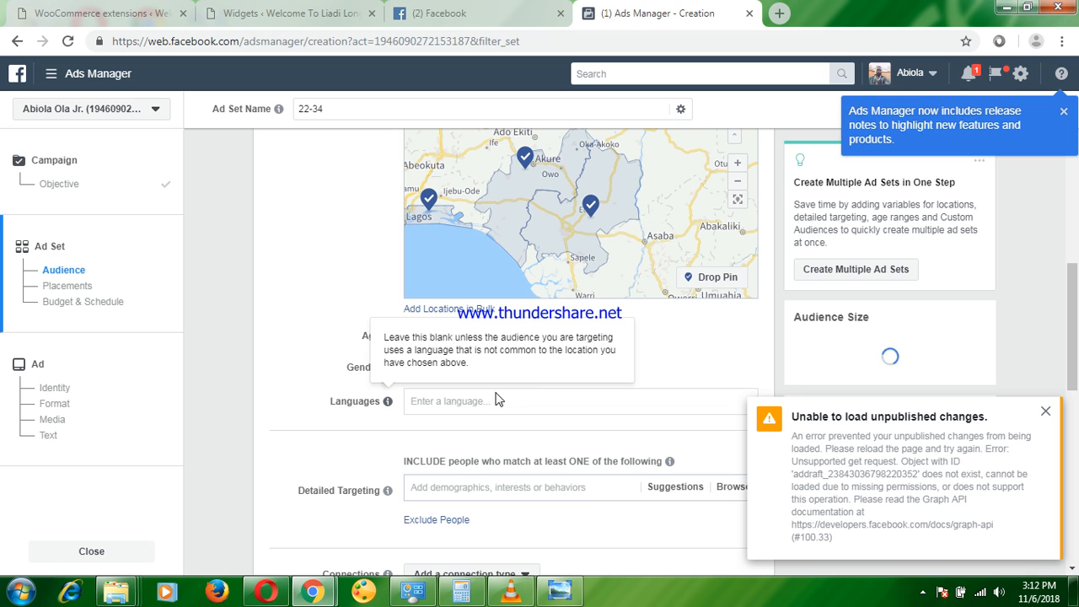
pyautogui.click(1047, 412)
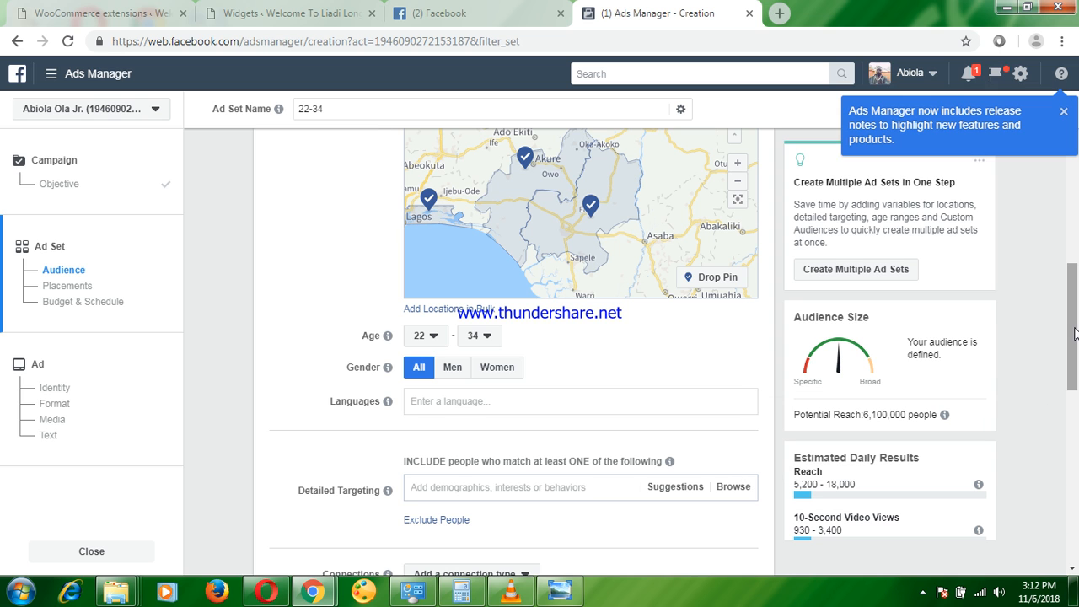
pyautogui.scroll(-1, 816, 408)
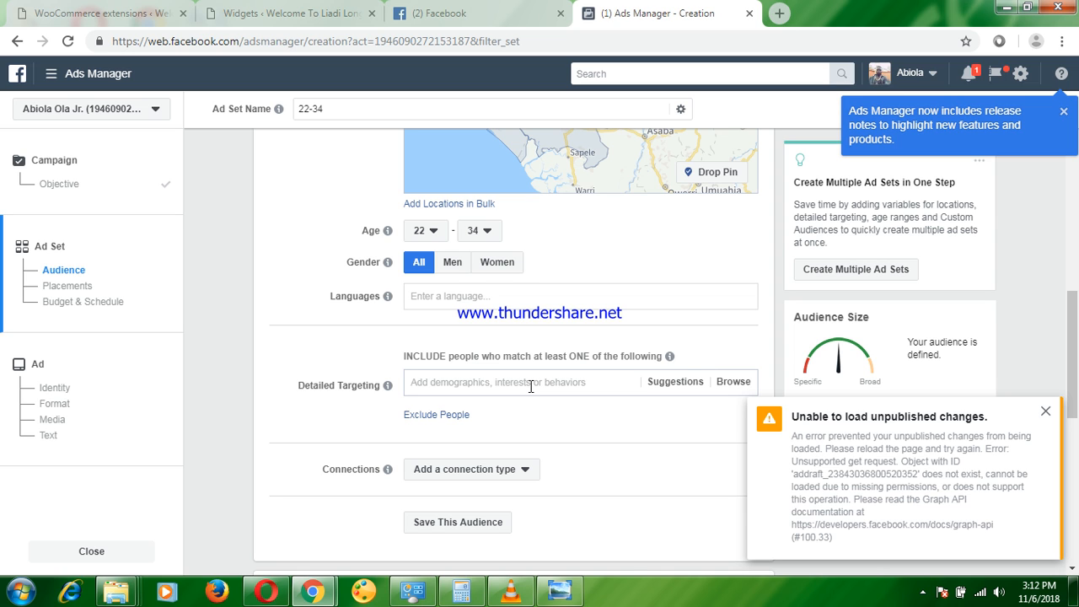
pyautogui.click(1046, 413)
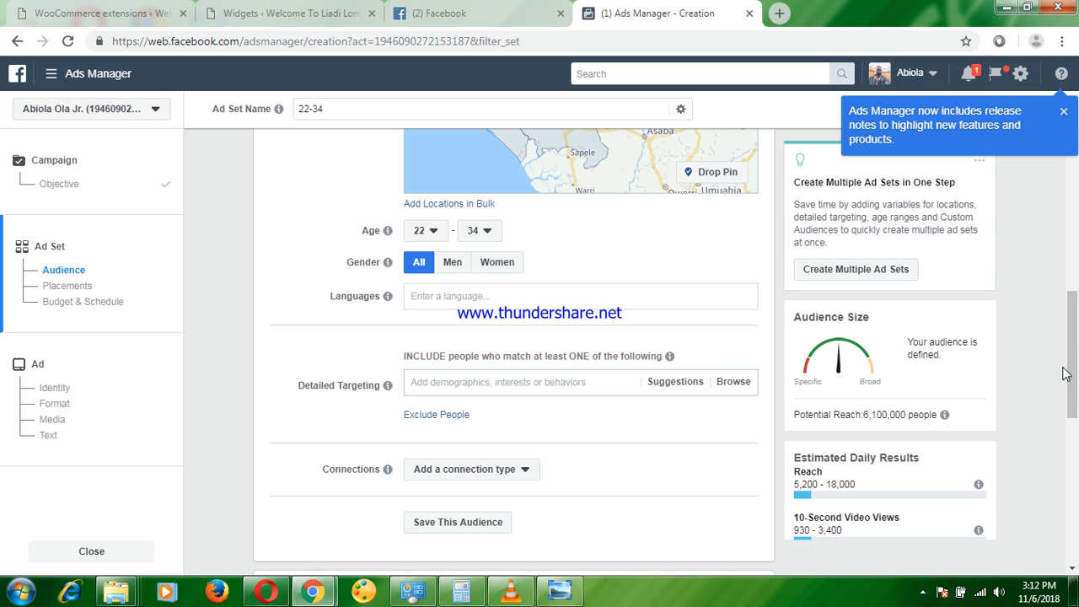
# - Search detailed targeting for "iphone" and include people matching the behavior "Owns: iPhone 6"
pyautogui.moveTo(1076, 371); pyautogui.dragTo(1076, 381)
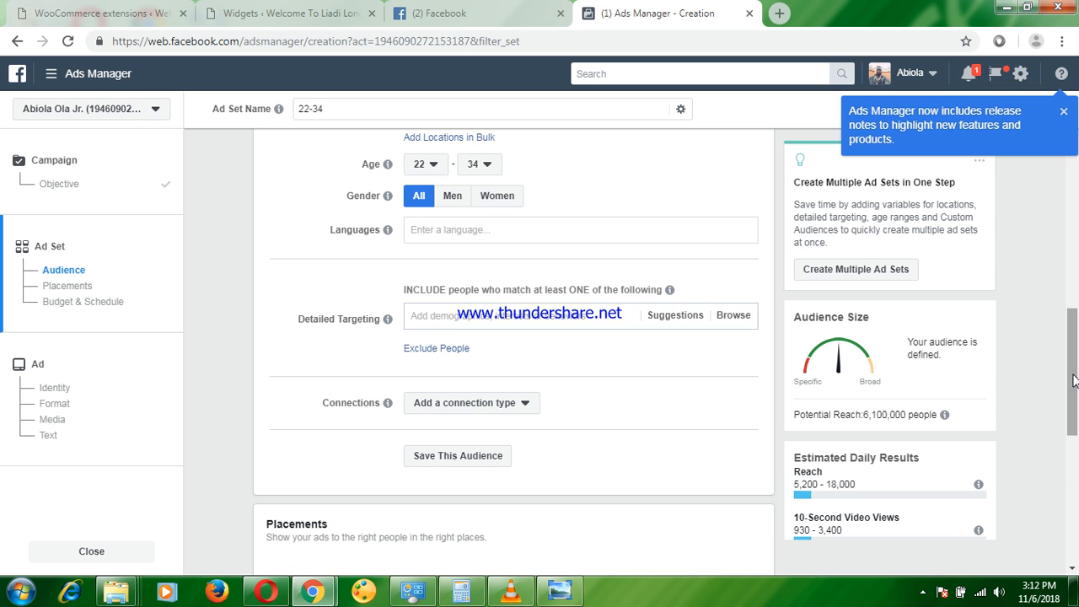
pyautogui.scroll(-1, 702, 239)
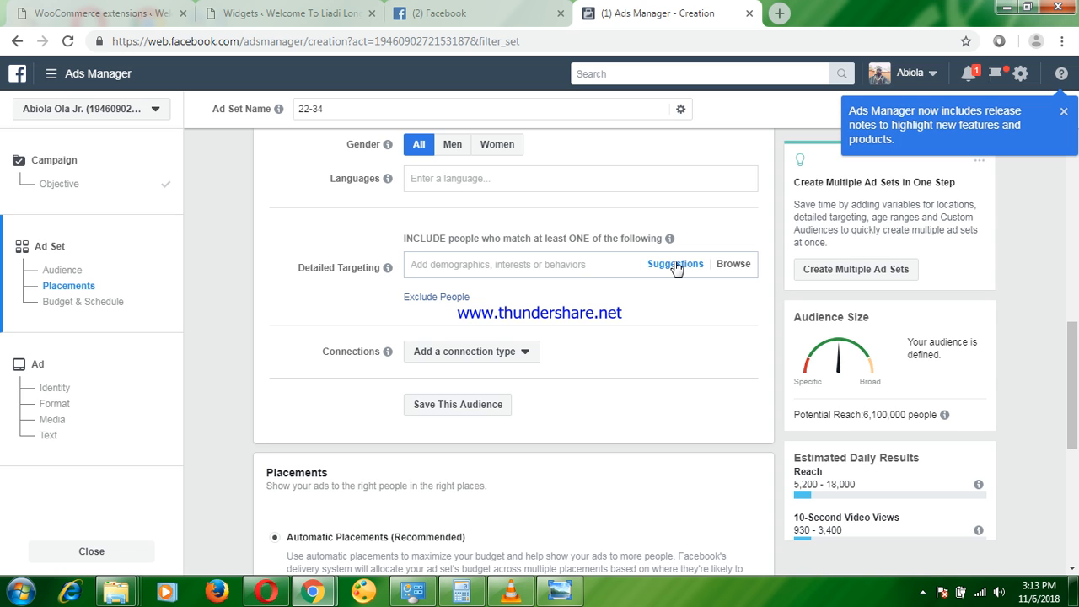
pyautogui.click(569, 267)
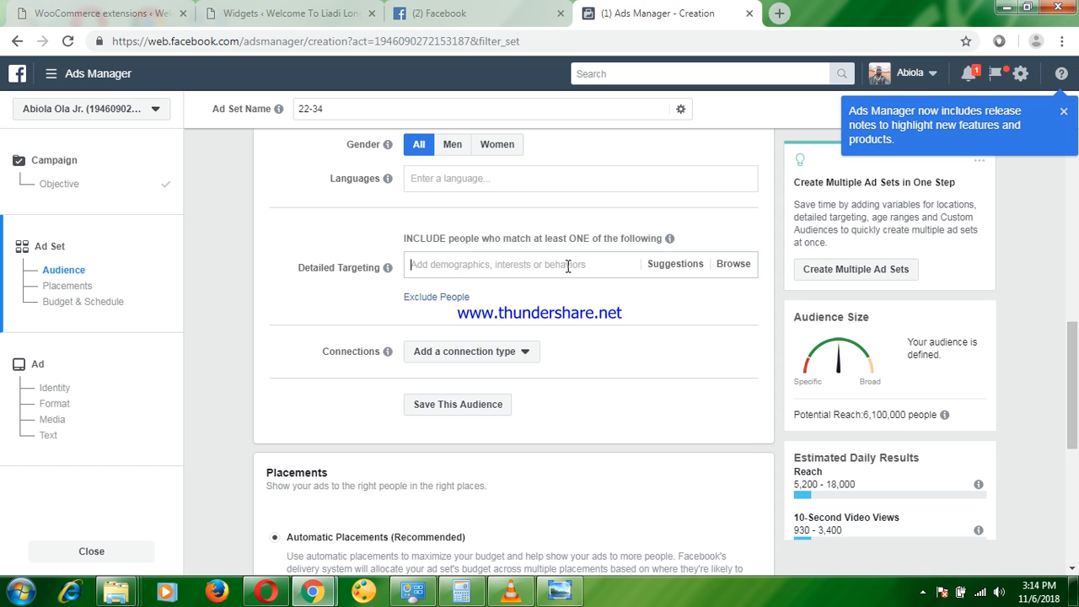
pyautogui.write('ipho')
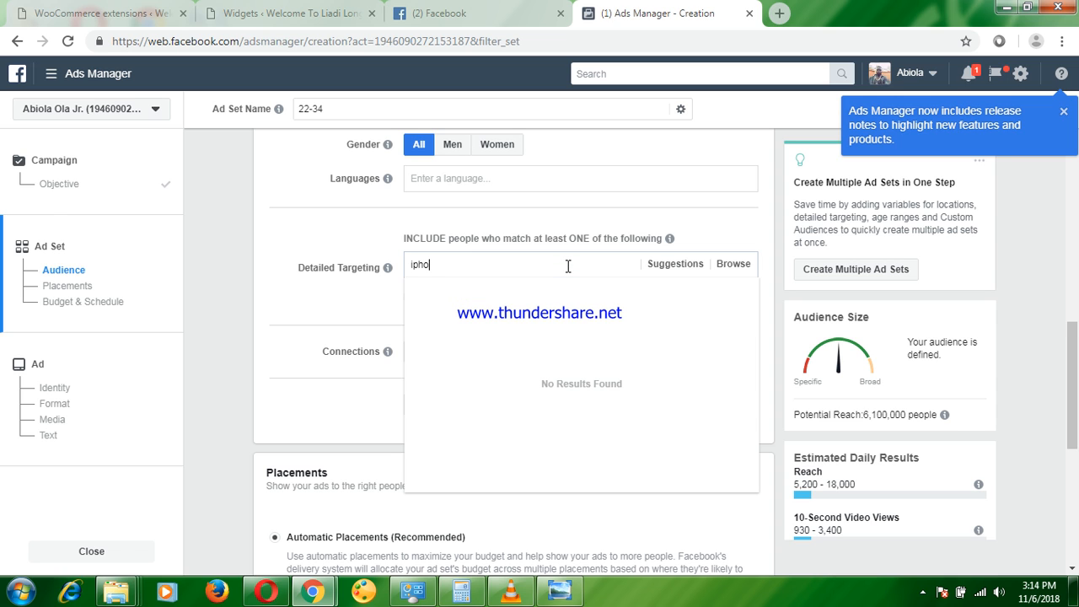
pyautogui.write('ne')
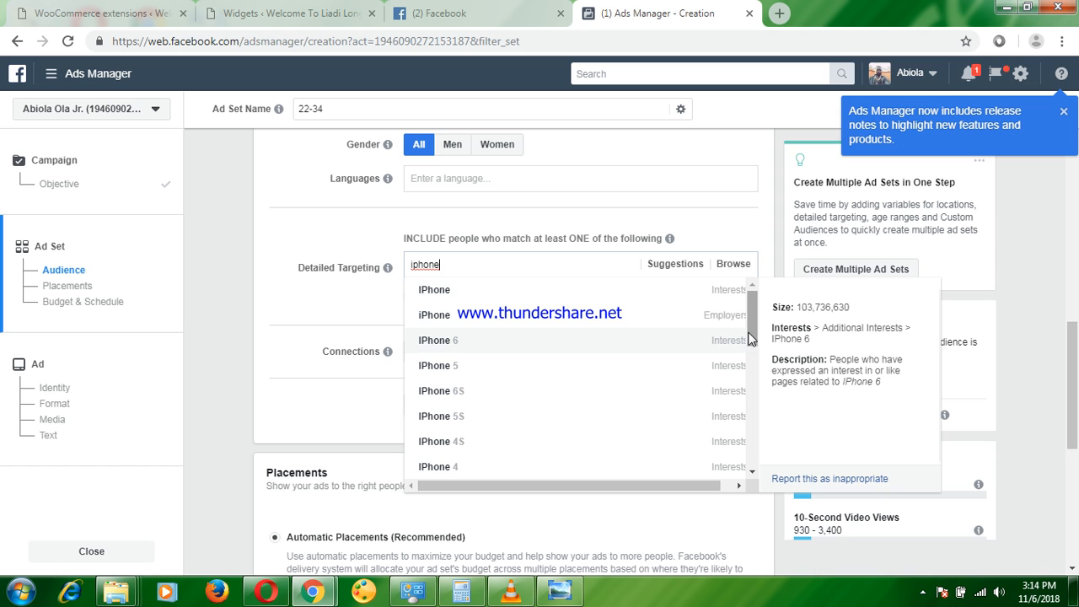
pyautogui.moveTo(752, 319); pyautogui.dragTo(762, 437)
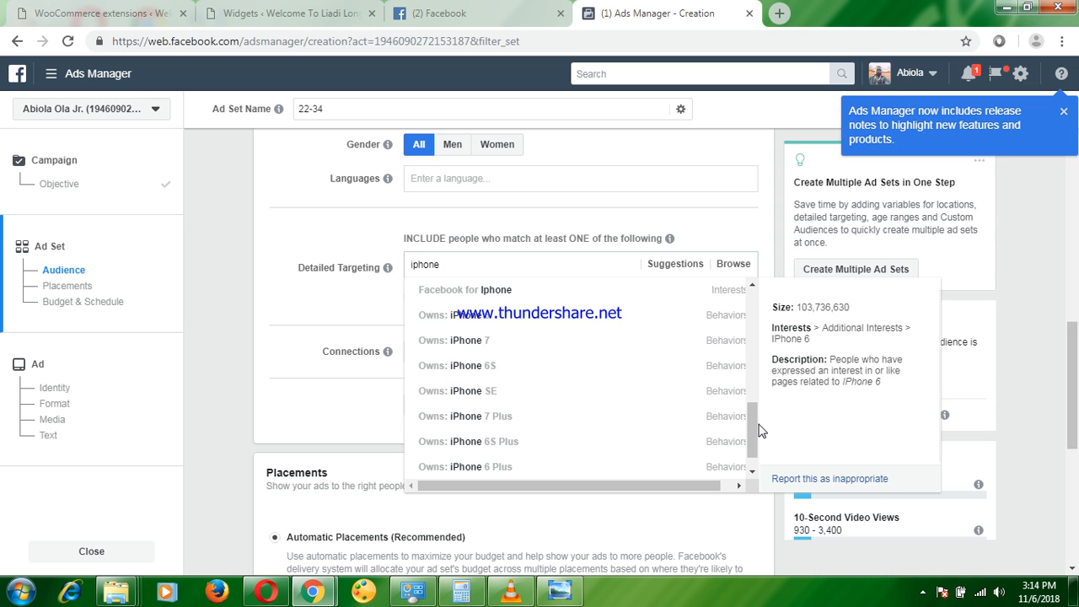
pyautogui.moveTo(755, 432); pyautogui.dragTo(755, 447)
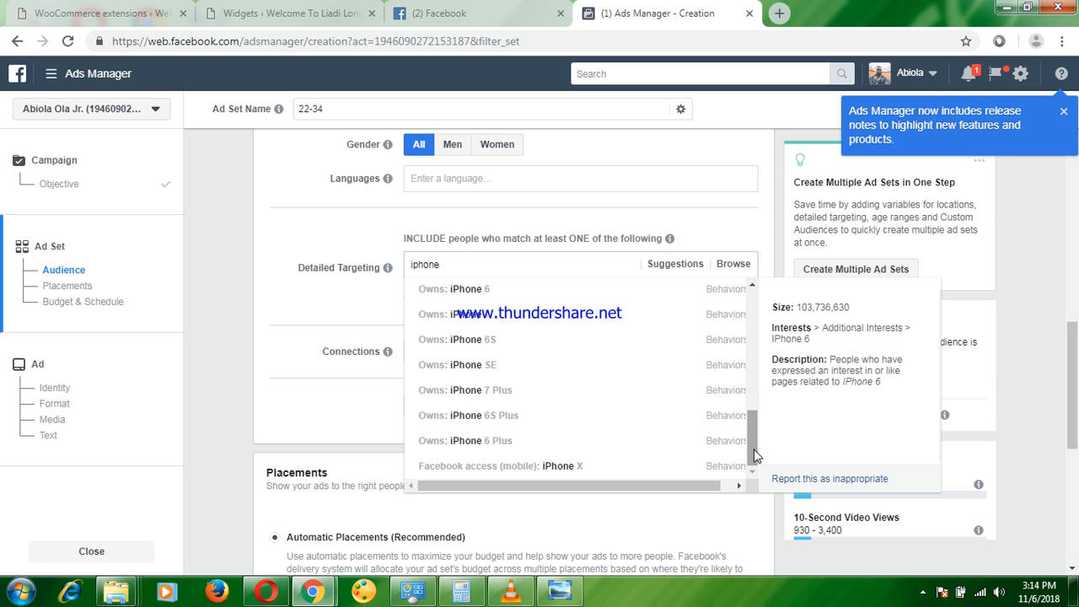
pyautogui.moveTo(752, 440); pyautogui.dragTo(751, 417)
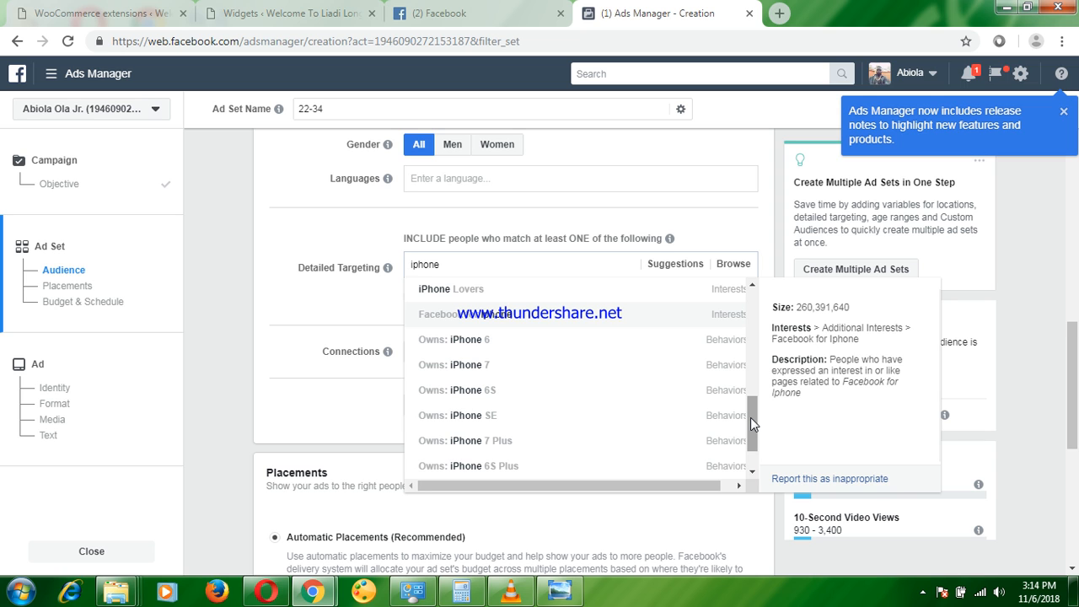
pyautogui.scroll(3, 751, 417)
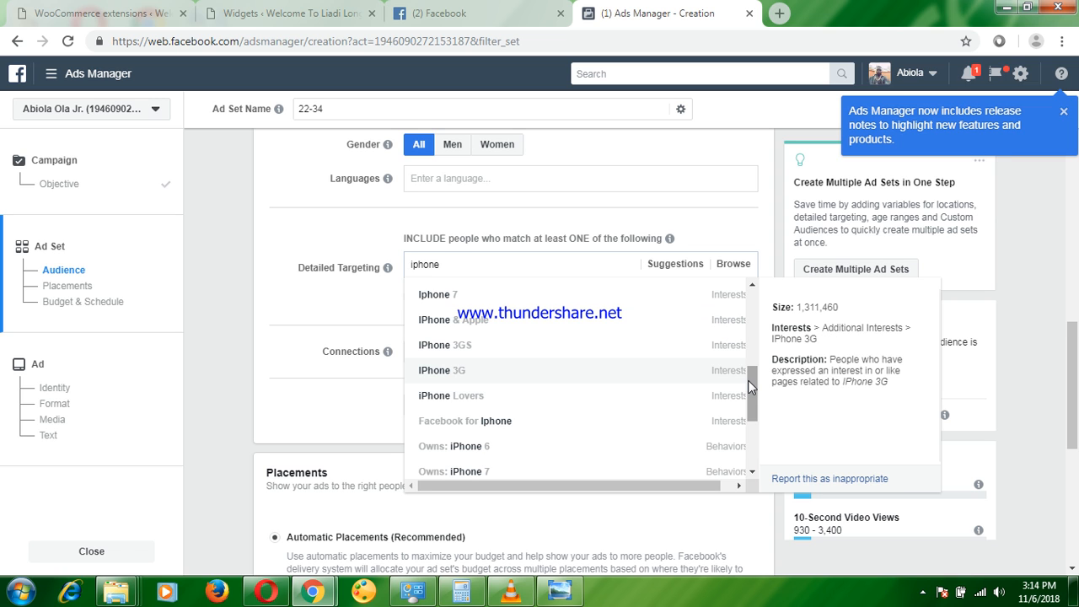
pyautogui.moveTo(753, 383); pyautogui.dragTo(754, 405)
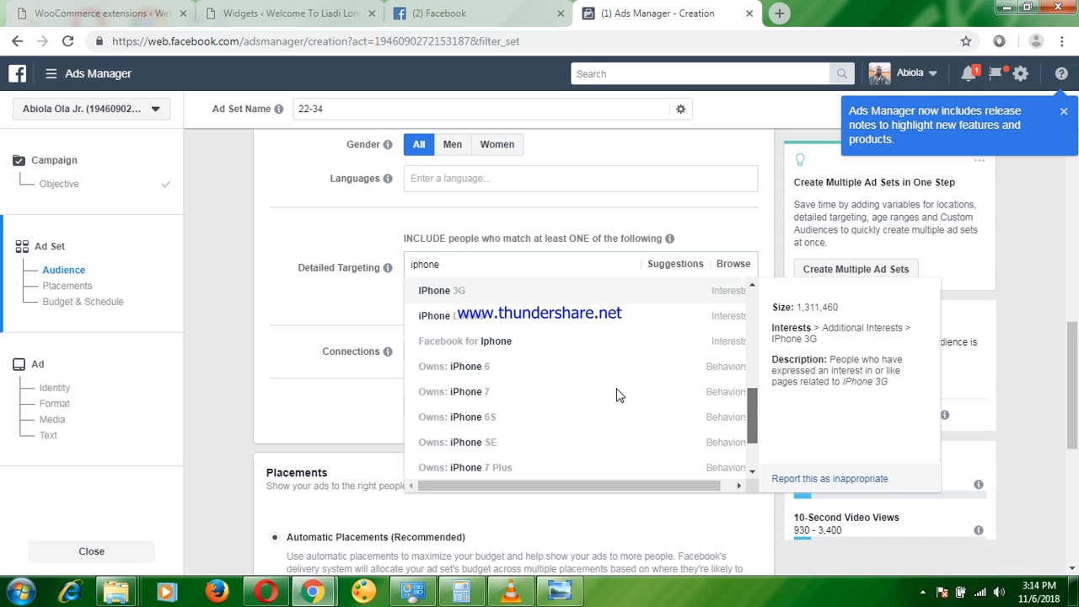
pyautogui.click(478, 370)
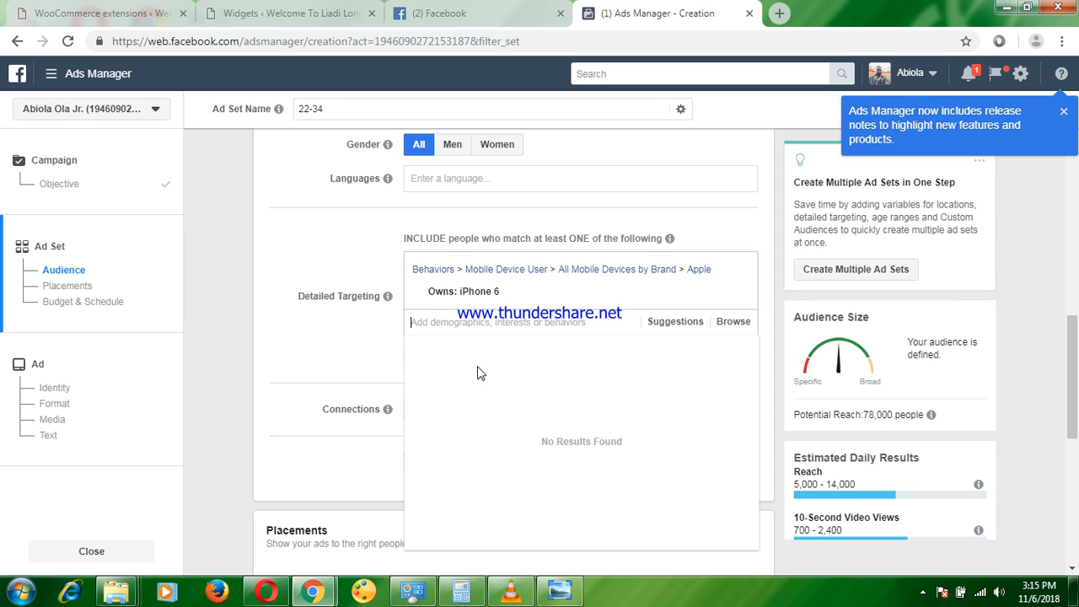
# - Add the suggested behavior "Owns: iPhone 6S" to the detailed targeting and close the suggestions
pyautogui.click(666, 325)
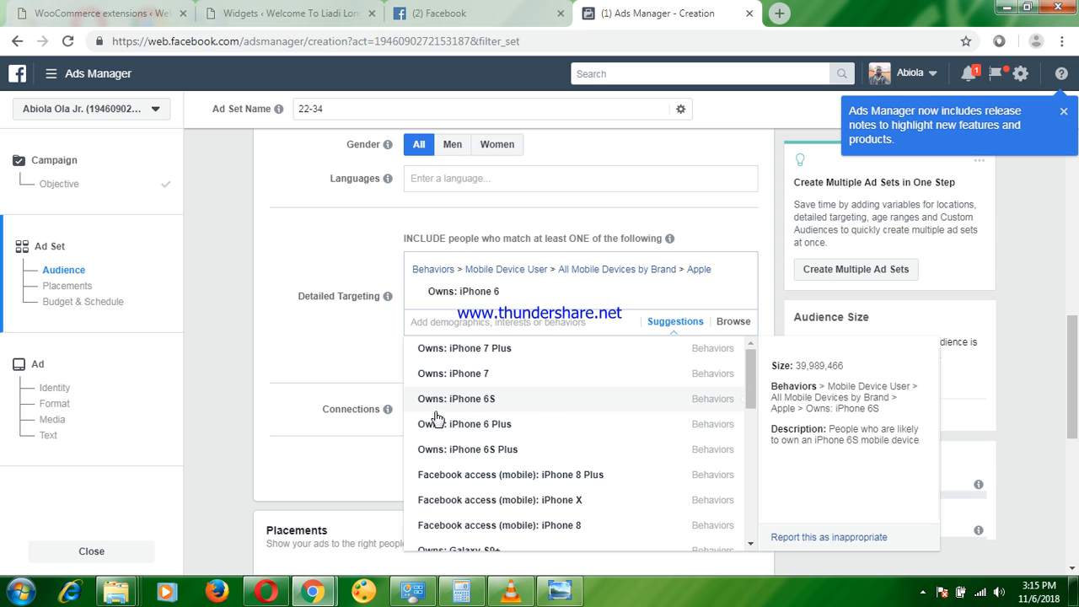
pyautogui.click(483, 401)
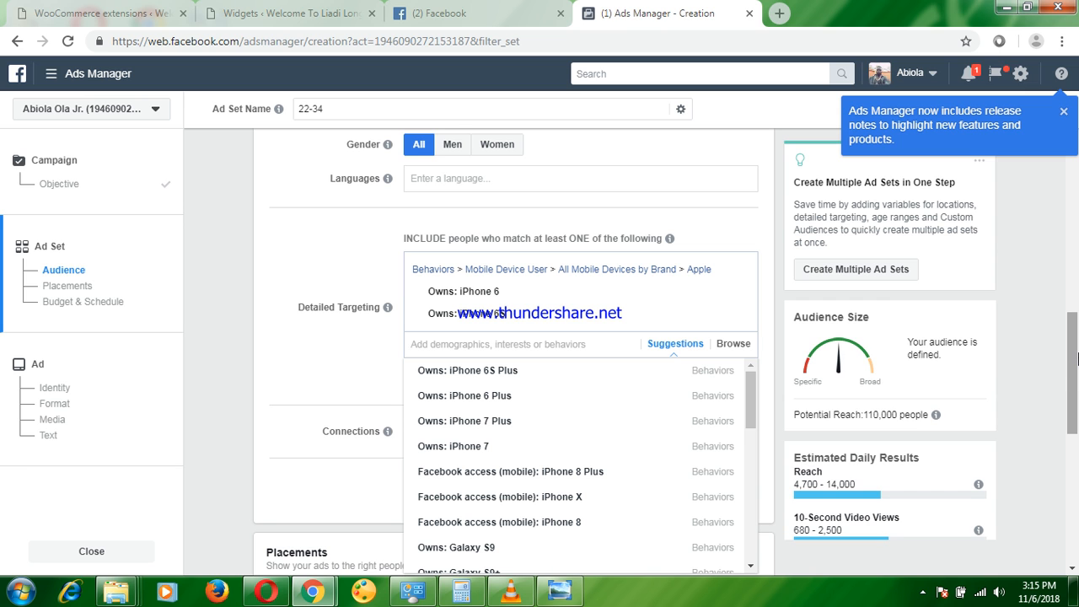
pyautogui.moveTo(1077, 359); pyautogui.dragTo(1077, 371)
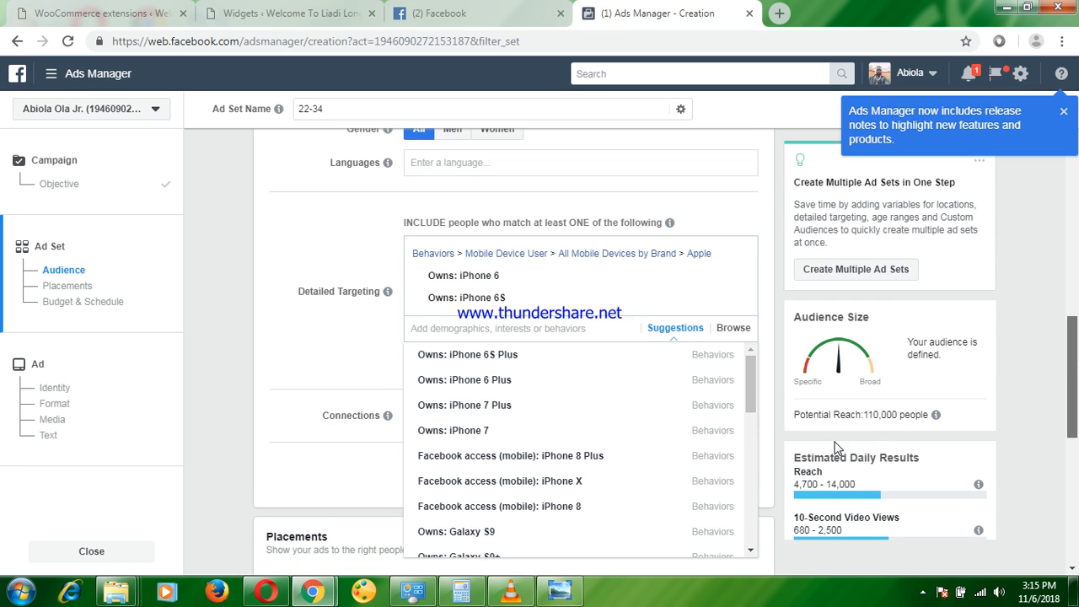
pyautogui.click(878, 419)
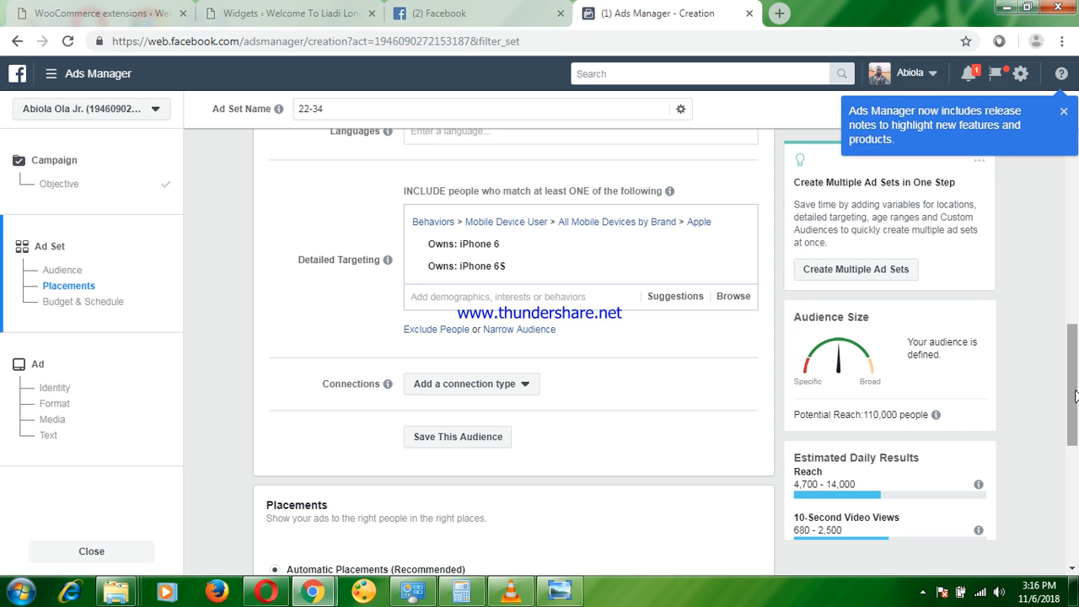
# - Review the ad set's locations, age range and detailed targeting, followed by its placement options
pyautogui.scroll(1, 1076, 378)
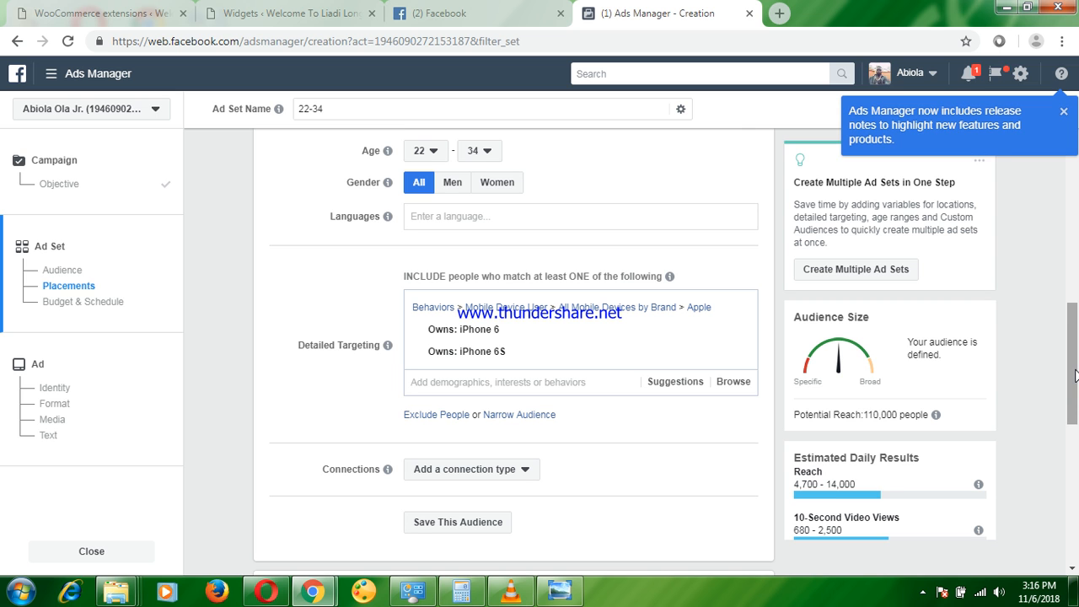
pyautogui.scroll(2, 1076, 378)
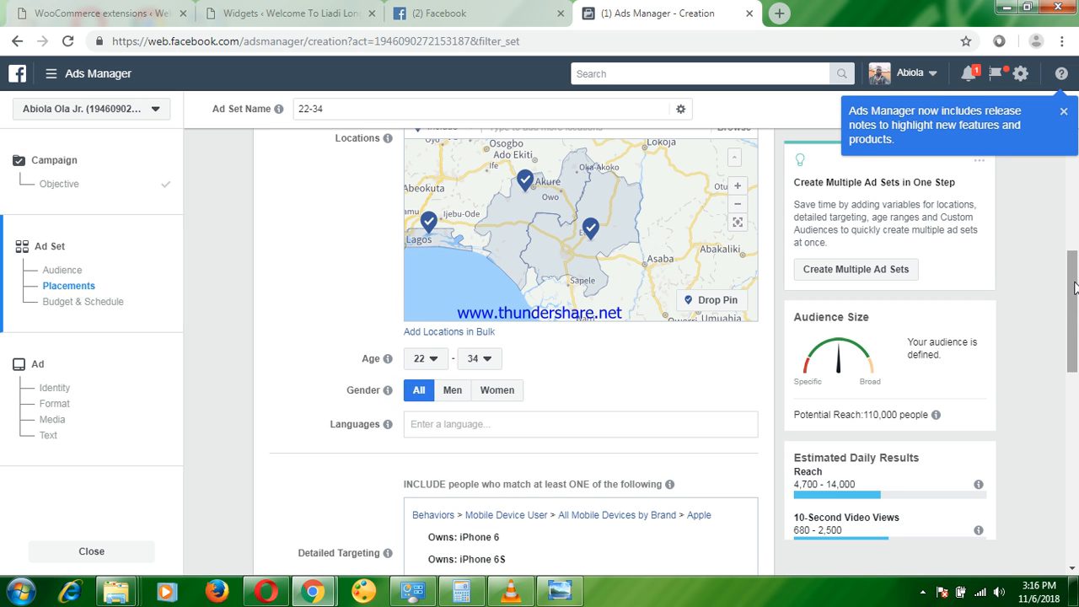
pyautogui.scroll(4, 1076, 287)
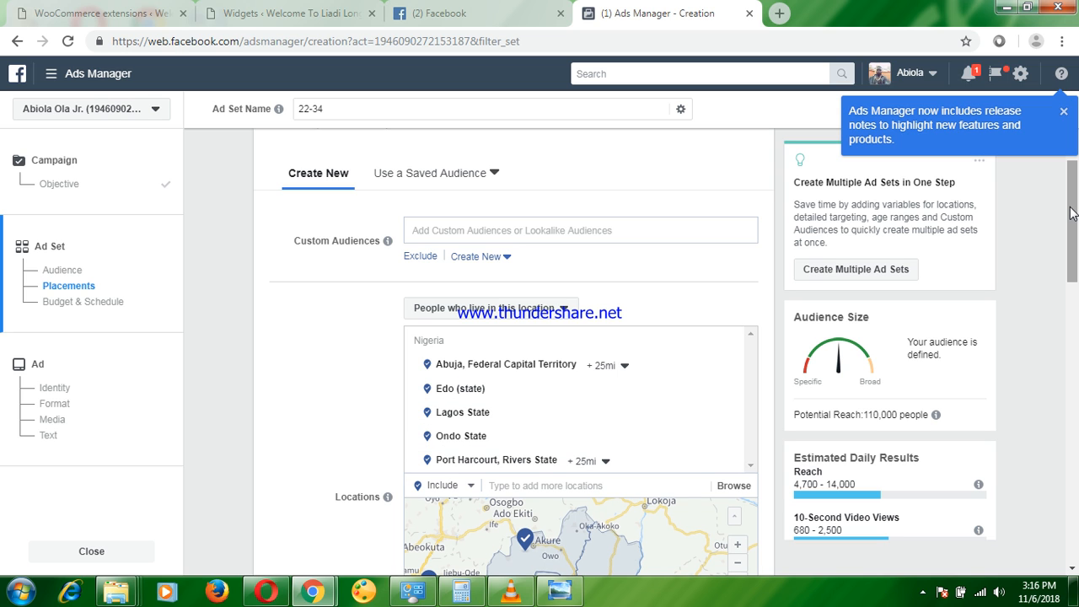
pyautogui.moveTo(1073, 213); pyautogui.dragTo(1077, 328)
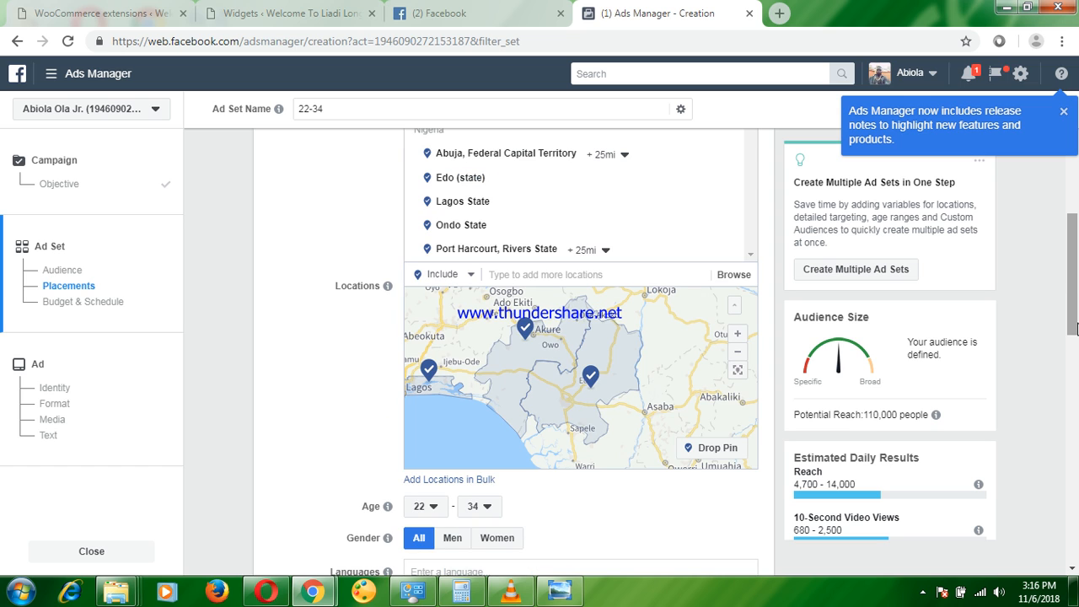
pyautogui.moveTo(1075, 290); pyautogui.dragTo(1076, 366)
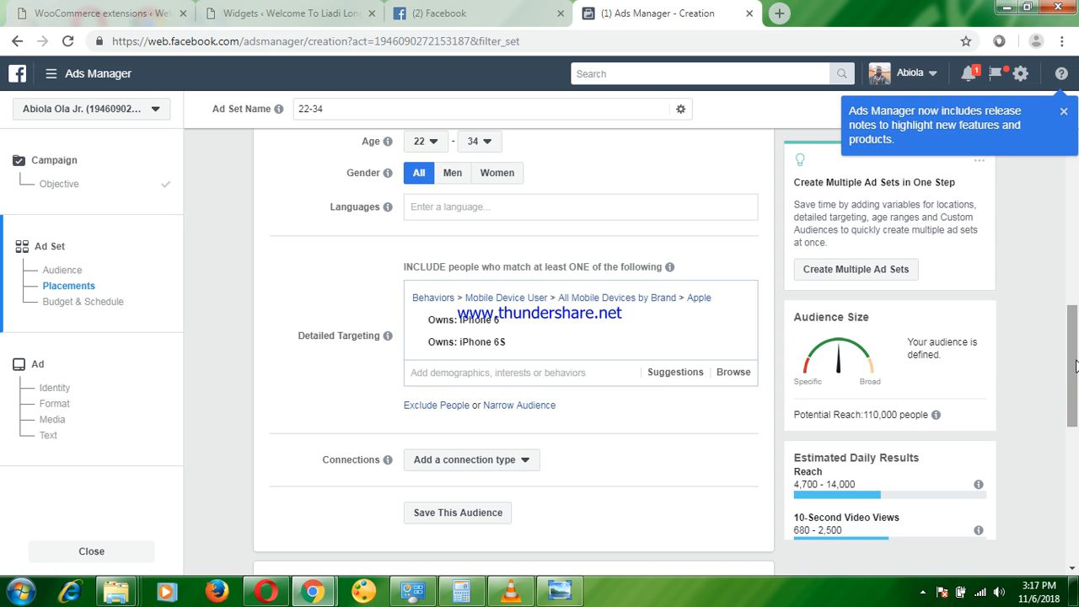
pyautogui.moveTo(1077, 396); pyautogui.dragTo(1076, 437)
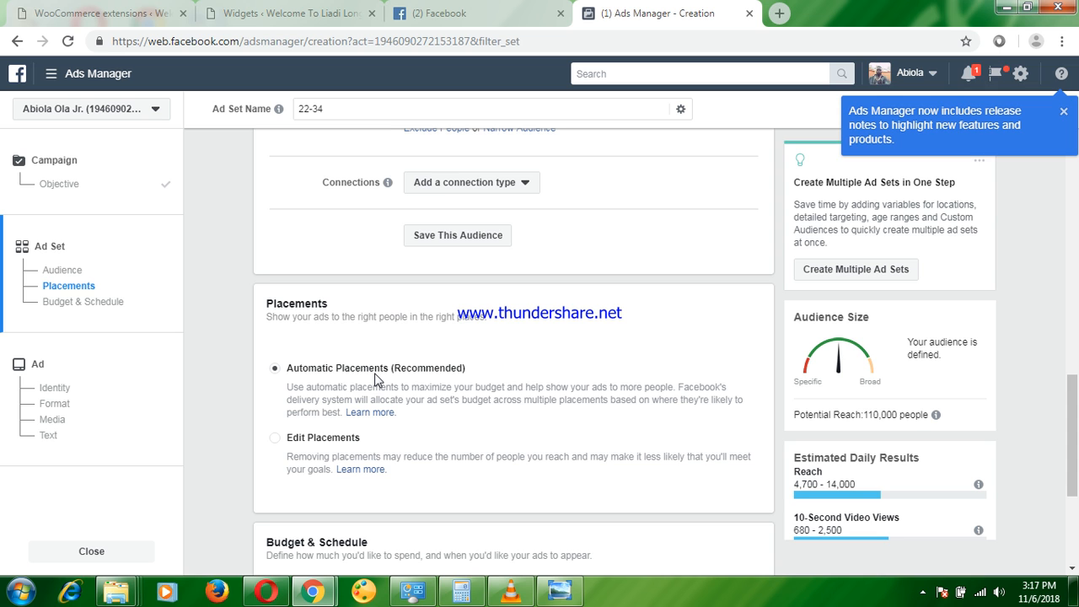
# - Switch the ad set's placements from automatic to Edit Placements
pyautogui.moveTo(1076, 409); pyautogui.dragTo(1077, 430)
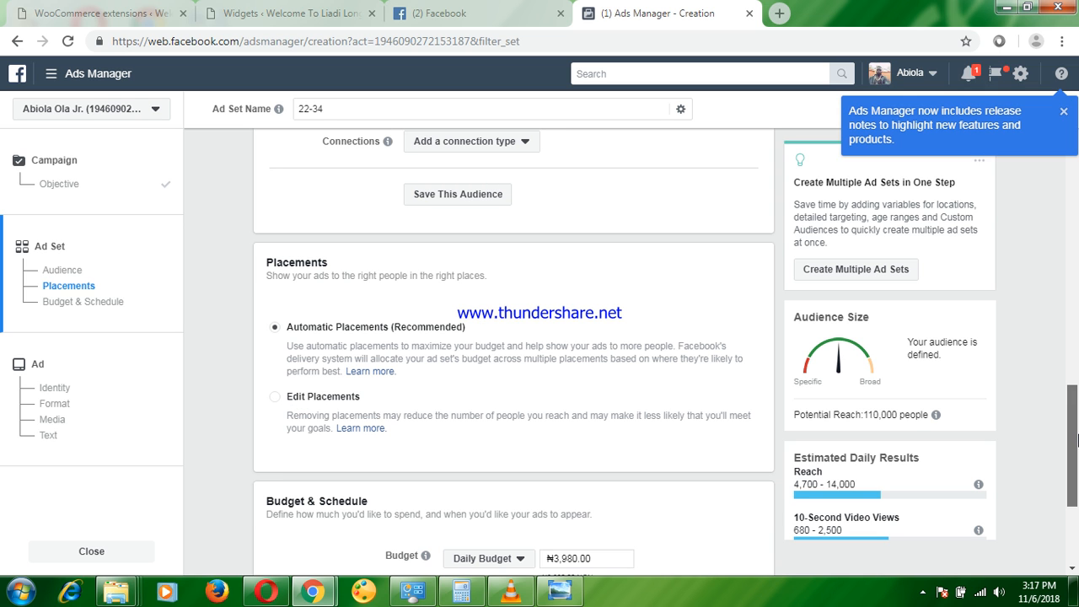
pyautogui.scroll(-2, 1076, 437)
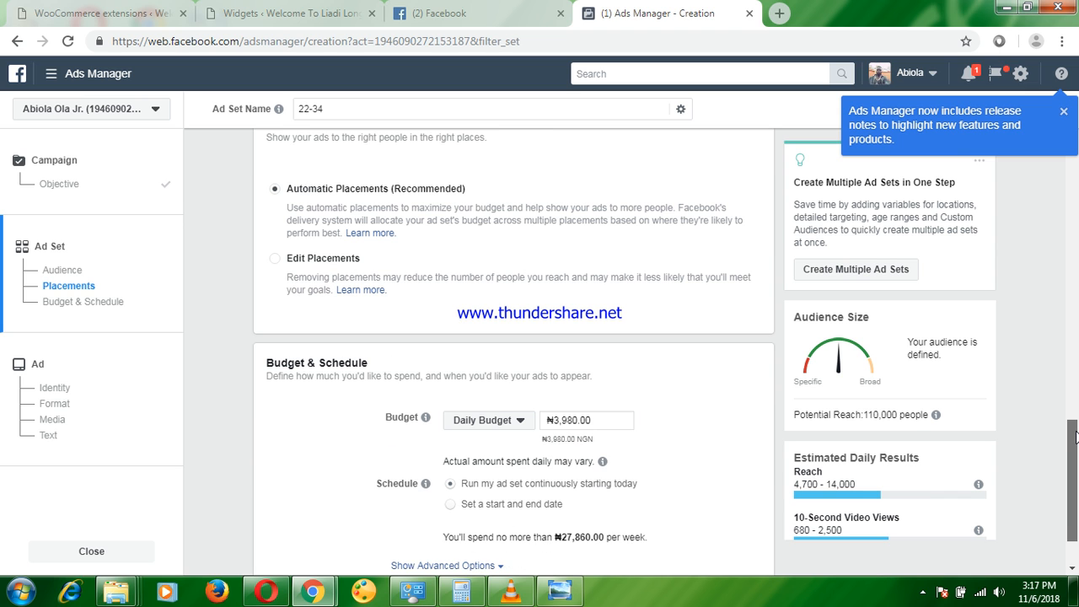
pyautogui.moveTo(1076, 435); pyautogui.dragTo(1077, 436)
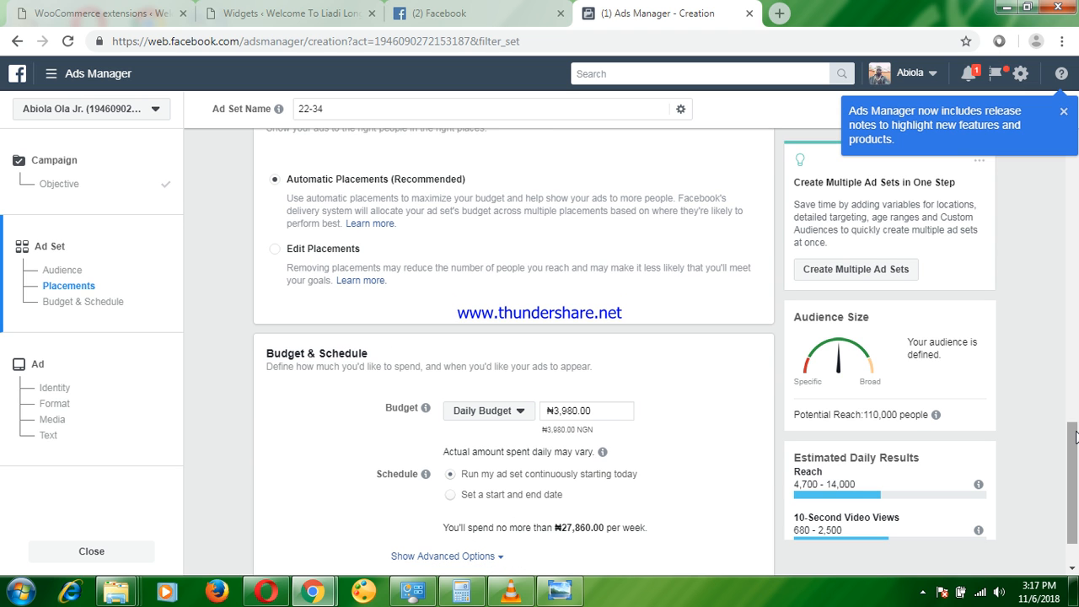
pyautogui.click(276, 251)
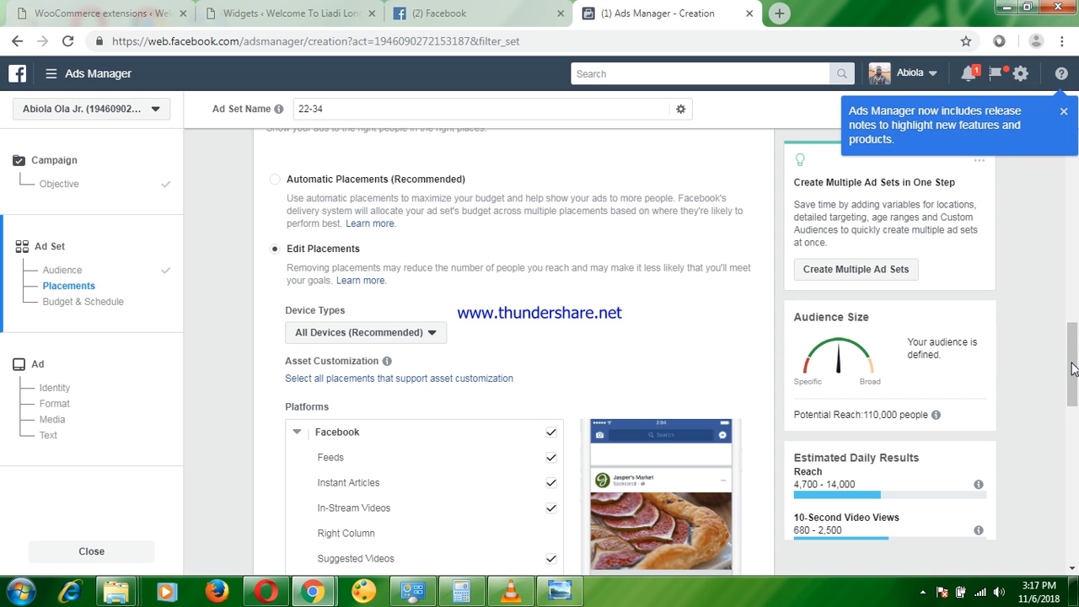
# - Deselect Instagram's Feed and Stories in the placement platforms and dismiss the unpublished changes error notices
pyautogui.moveTo(1074, 347); pyautogui.dragTo(1077, 366)
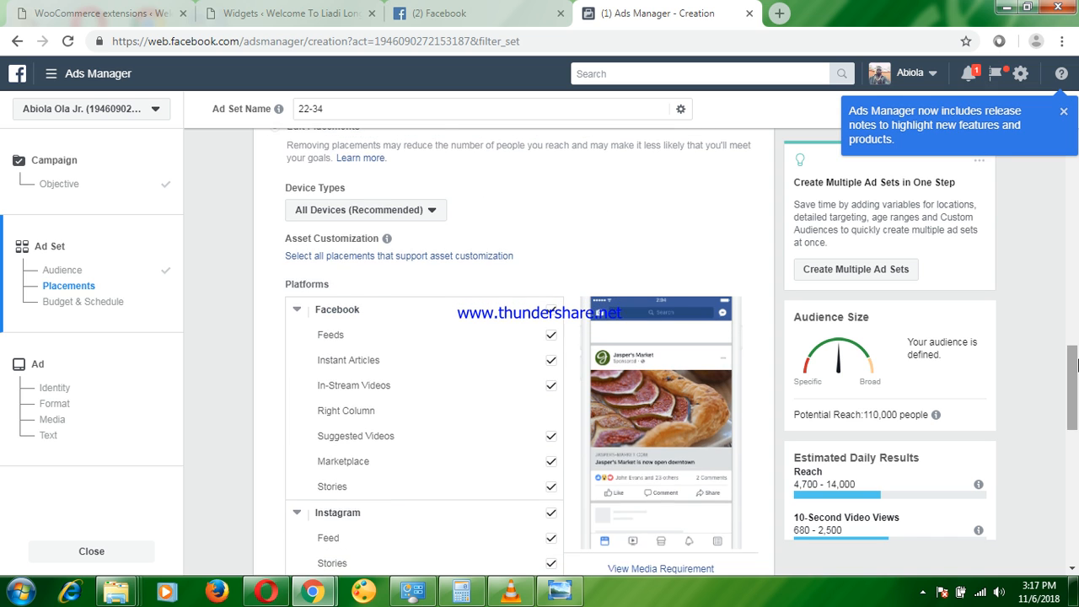
pyautogui.scroll(-1, 634, 485)
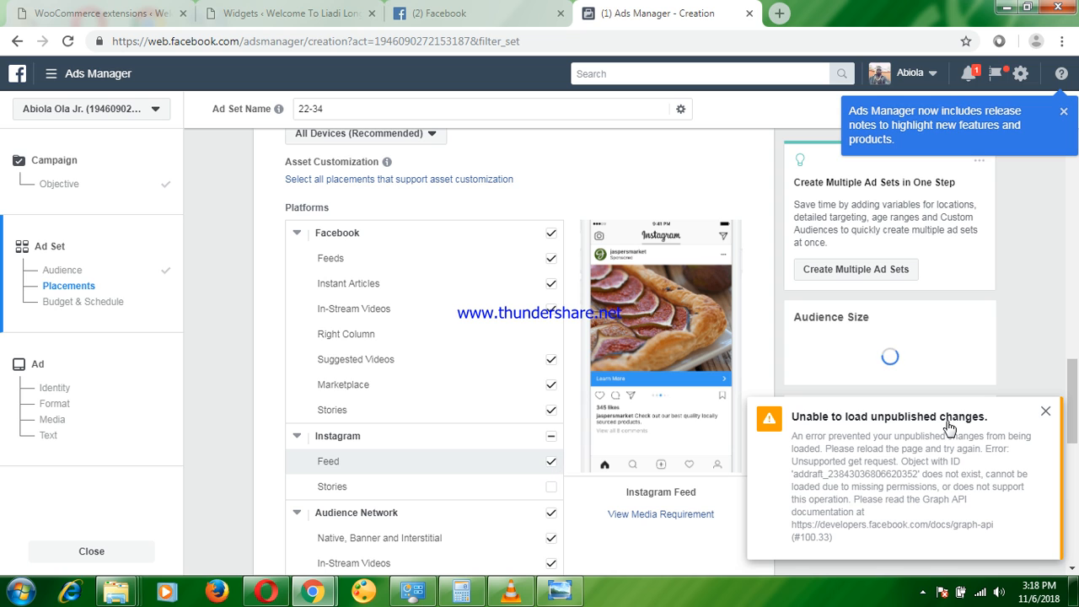
pyautogui.click(1047, 413)
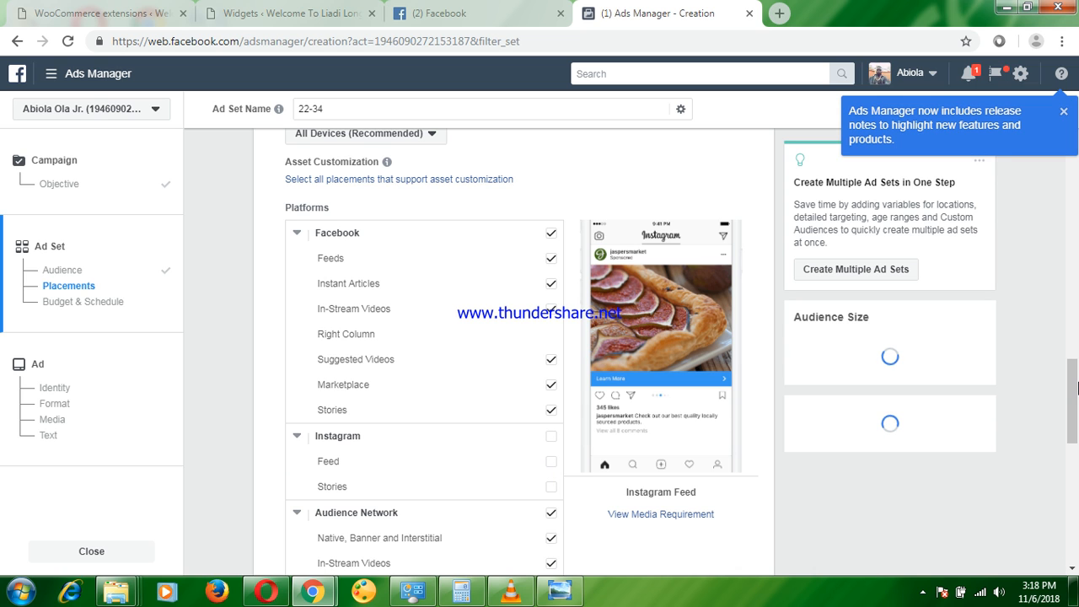
pyautogui.moveTo(1076, 381); pyautogui.dragTo(1076, 397)
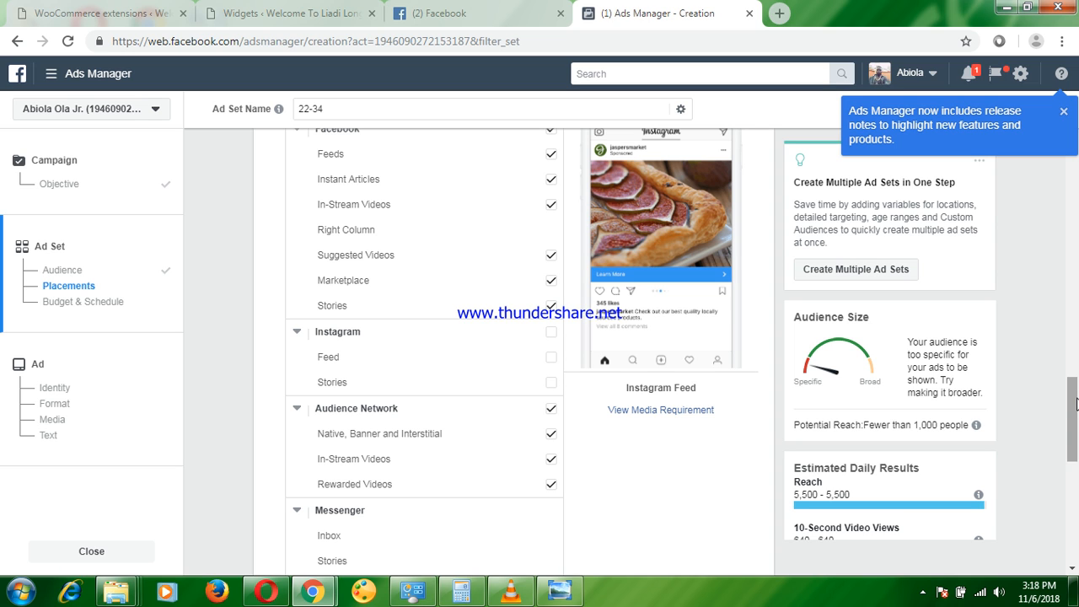
pyautogui.moveTo(1074, 406); pyautogui.dragTo(1065, 430)
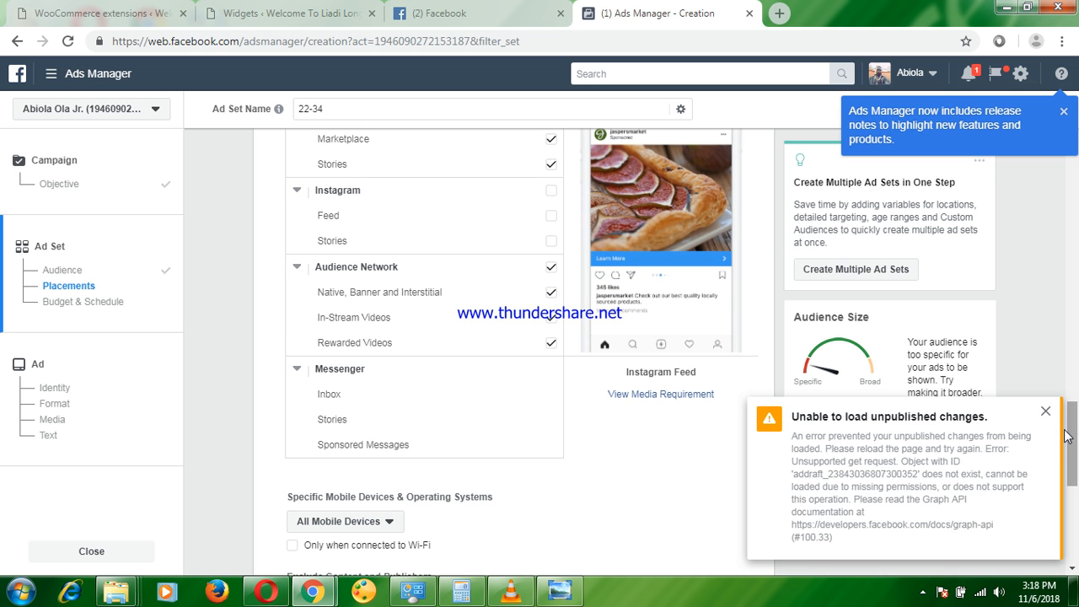
pyautogui.click(1046, 411)
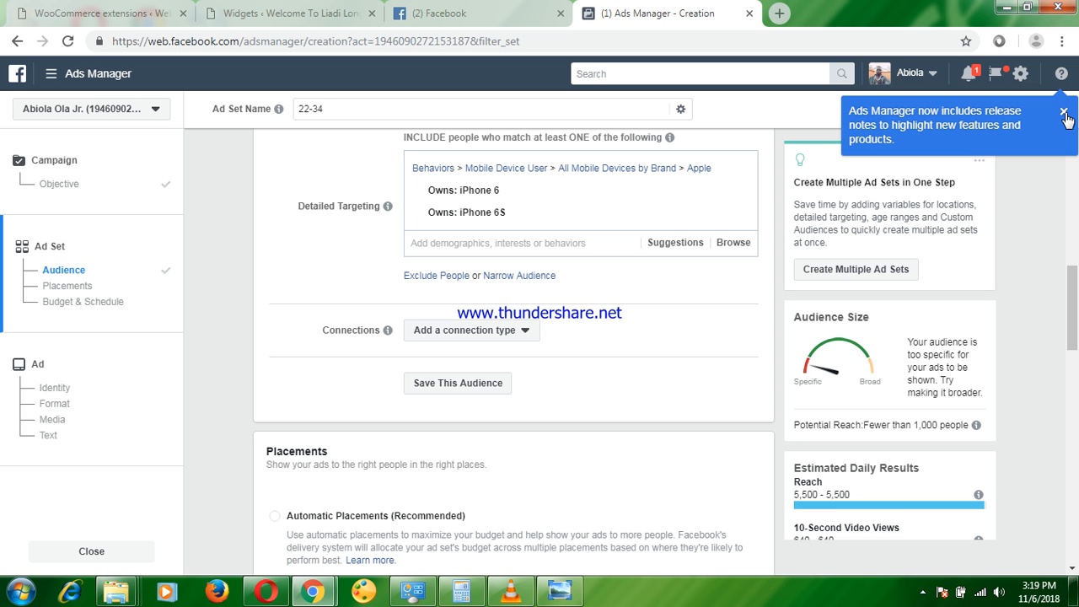
# - Close the release notes notice, return to the audience locations and open the explanation of the Potential Reach estimate
pyautogui.click(1064, 113)
pyautogui.scroll(5, 1076, 211)
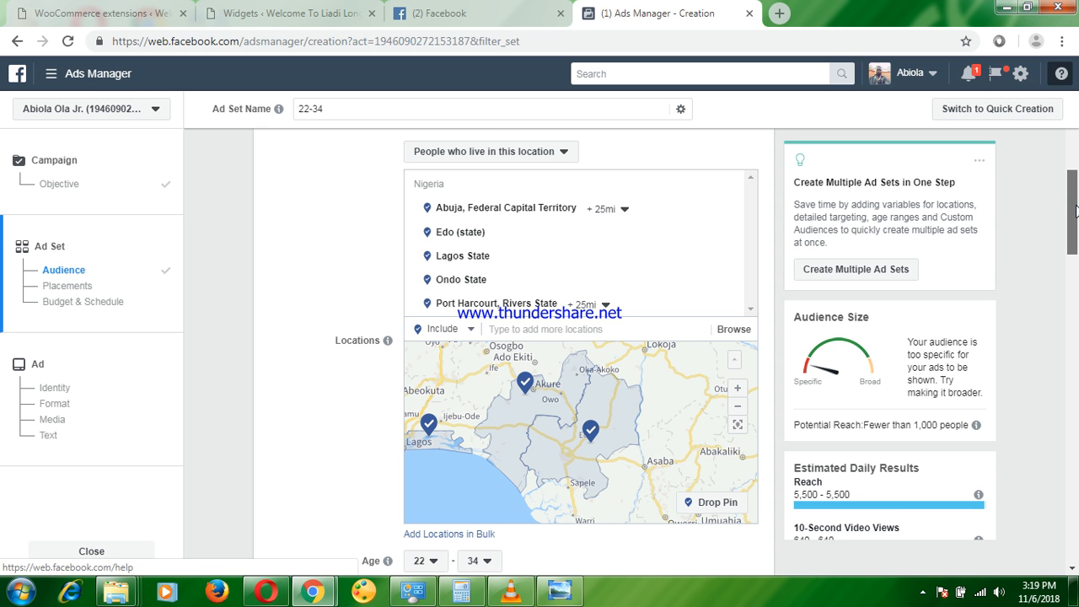
pyautogui.scroll(2, 877, 190)
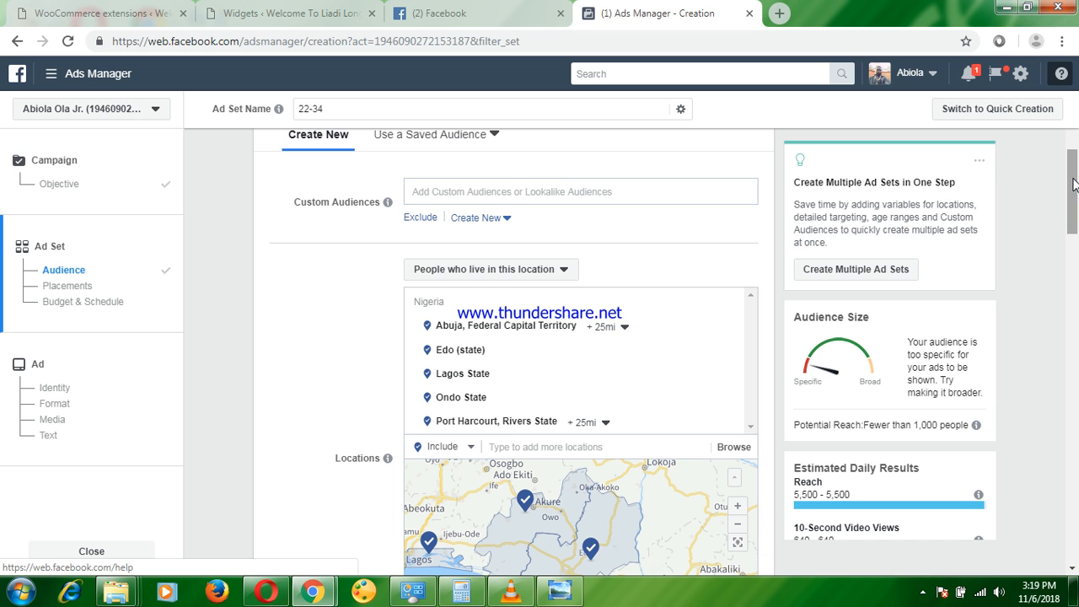
pyautogui.scroll(-1, 1073, 185)
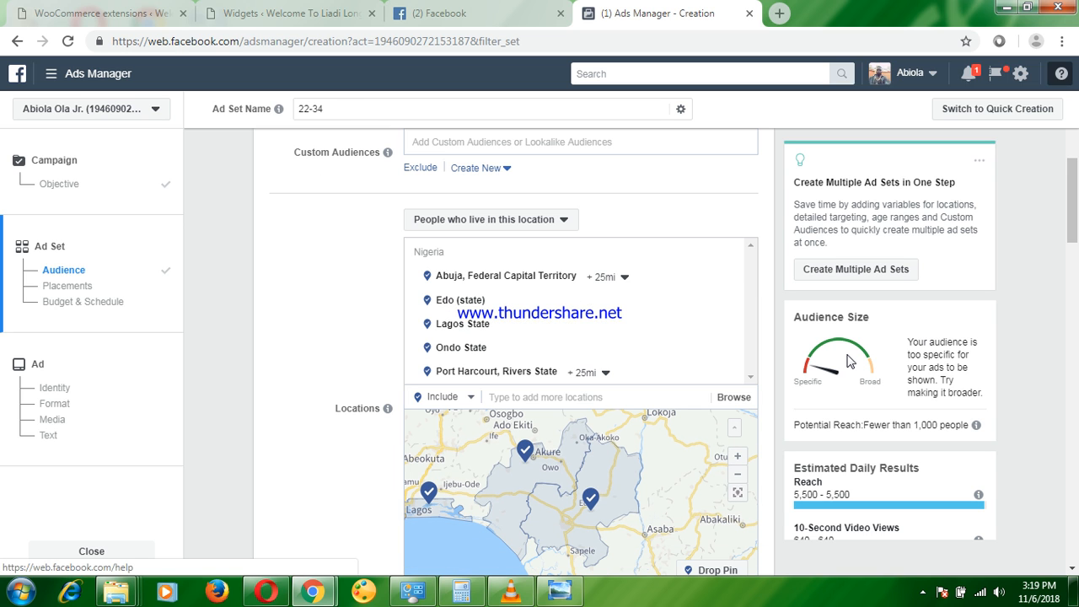
pyautogui.click(976, 425)
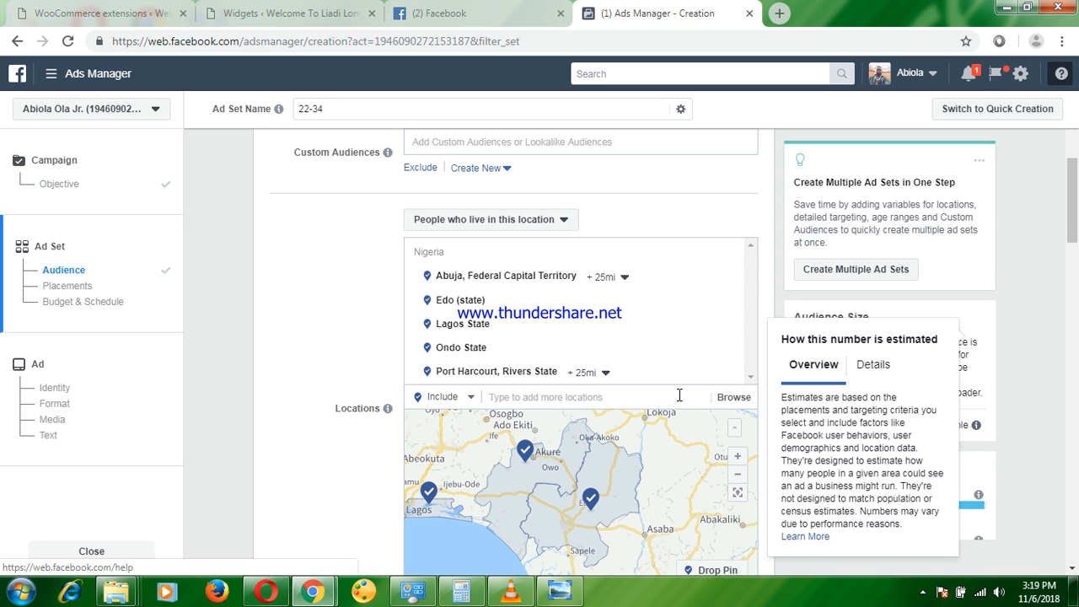
# - Search the audience locations for "Nigeria" and include the whole country, dismissing the unpublished changes error notices
pyautogui.click(629, 401)
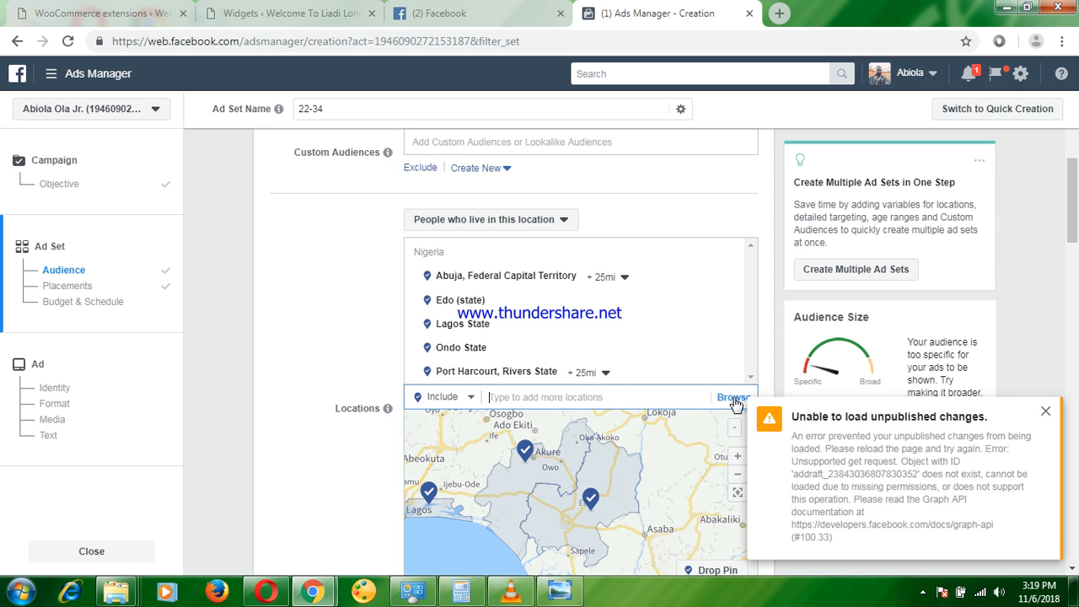
pyautogui.click(733, 398)
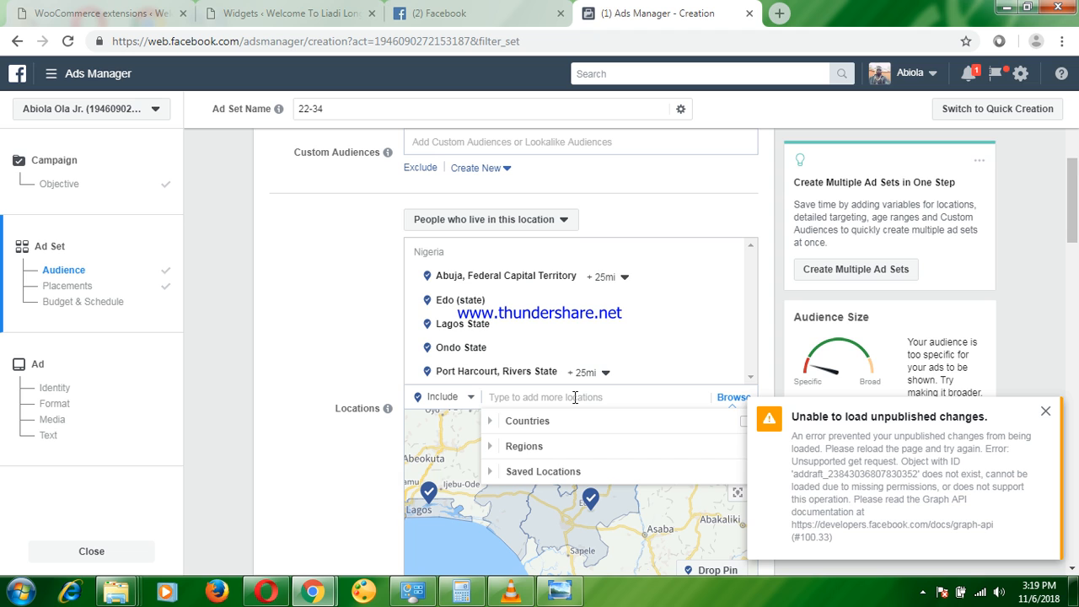
pyautogui.click(575, 398)
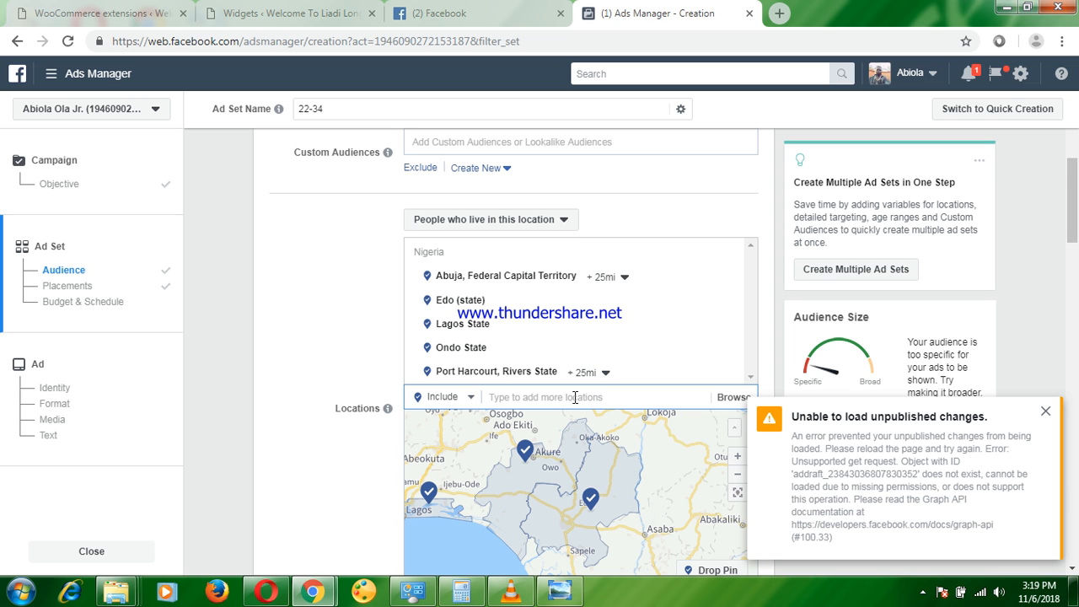
pyautogui.write('C')
pyautogui.press('BackSpace')
pyautogui.write('Nigeria')
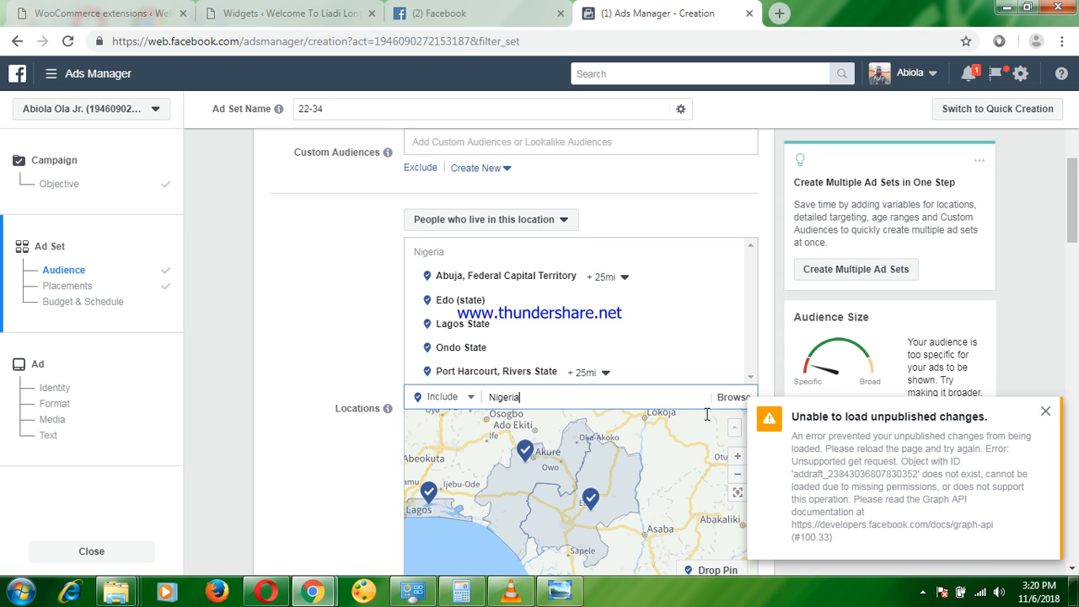
pyautogui.click(1047, 413)
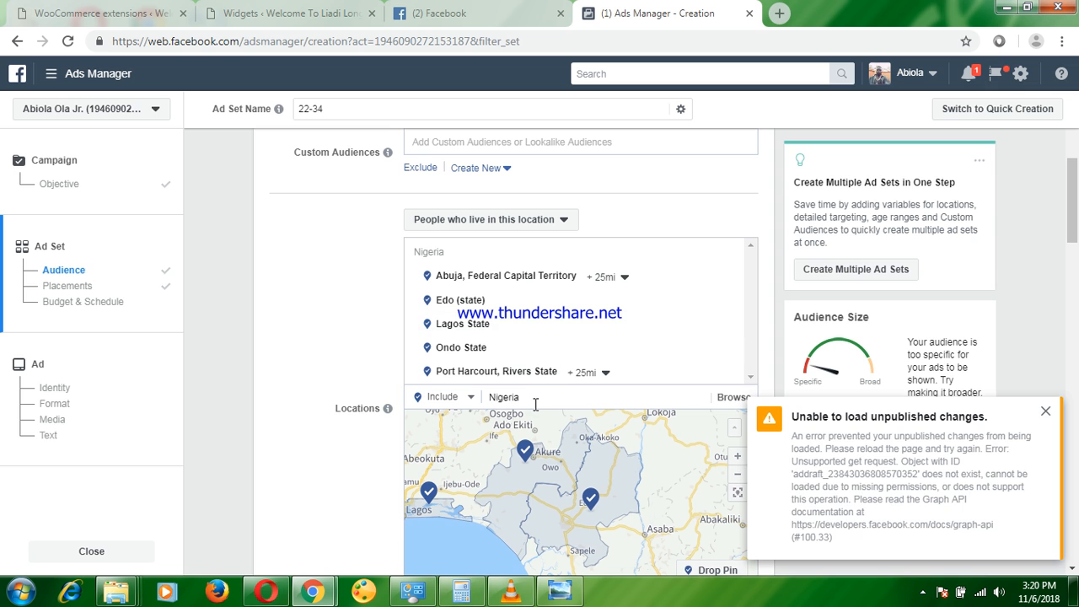
pyautogui.click(1046, 414)
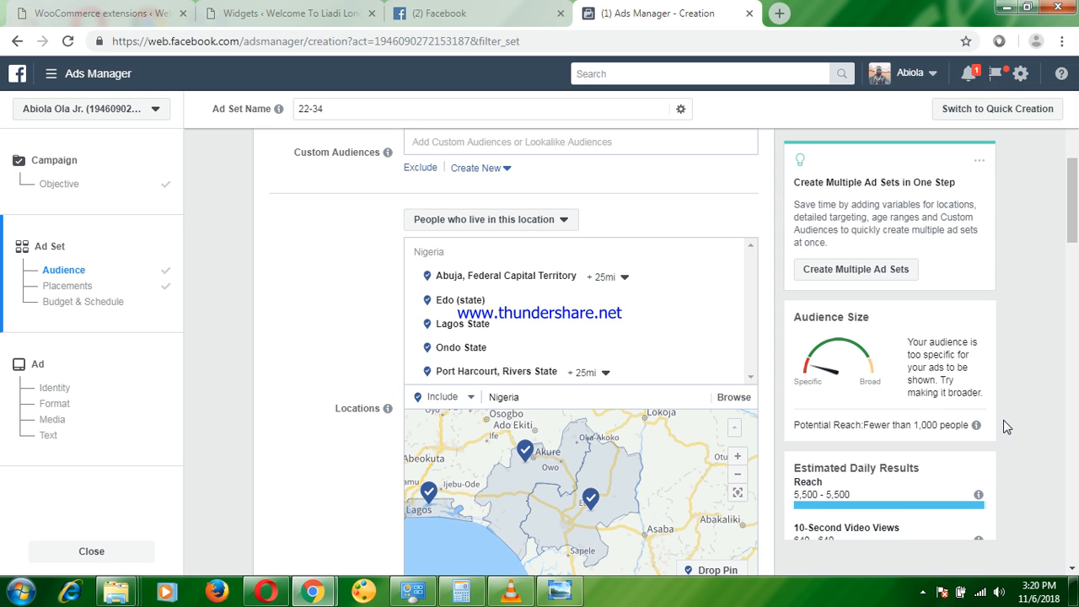
pyautogui.click(555, 403)
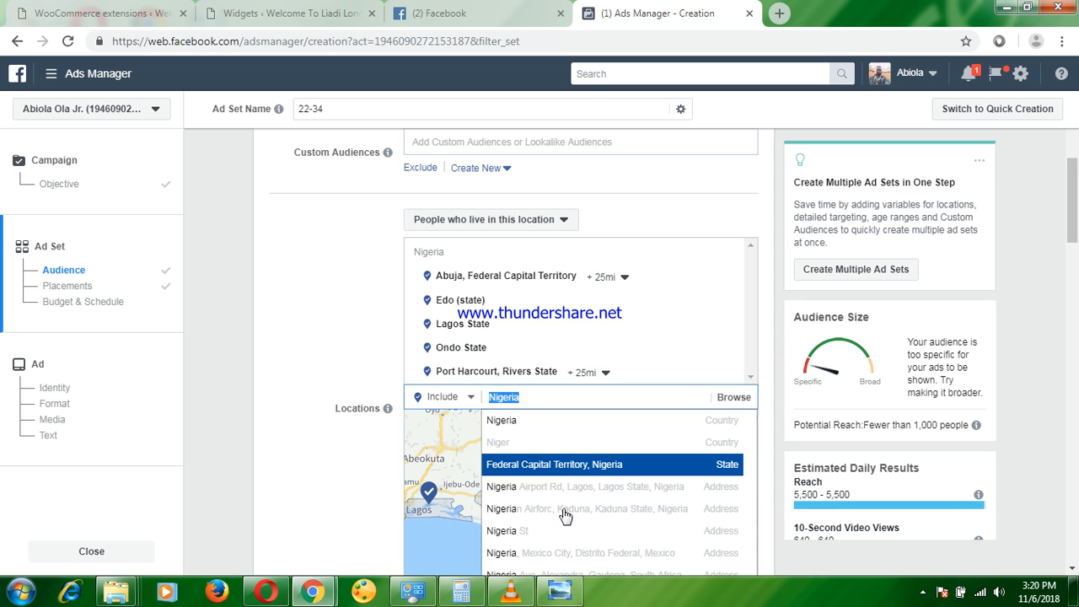
pyautogui.click(652, 417)
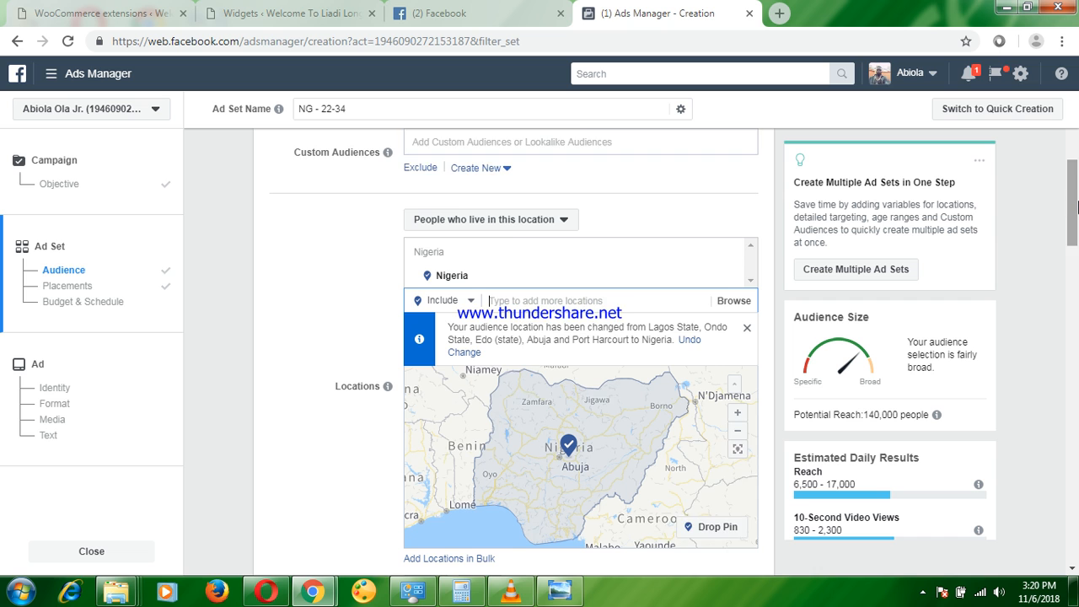
# - Review the audience's location, age range, gender and detailed targeting, dismissing the unpublished changes error notice
pyautogui.scroll(-1, 1078, 205)
pyautogui.scroll(1, 1077, 194)
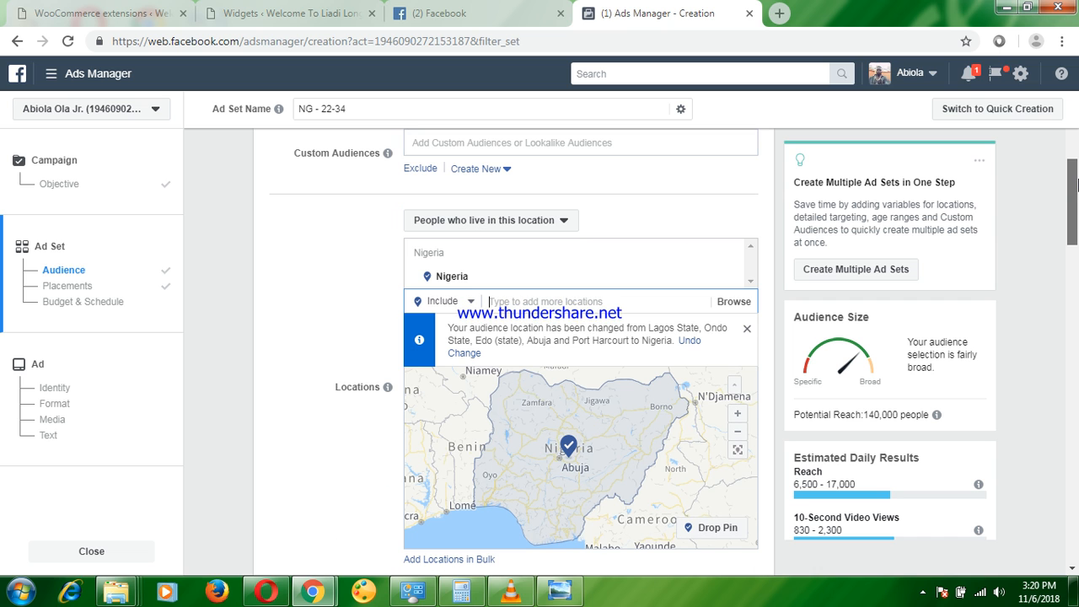
pyautogui.scroll(1, 1077, 177)
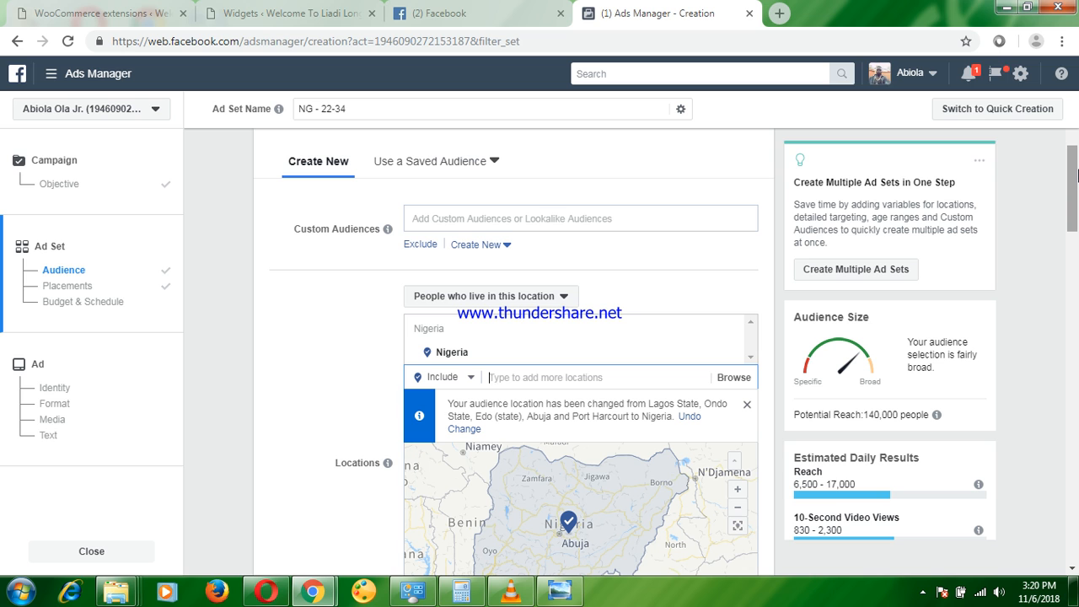
pyautogui.scroll(-1, 1078, 185)
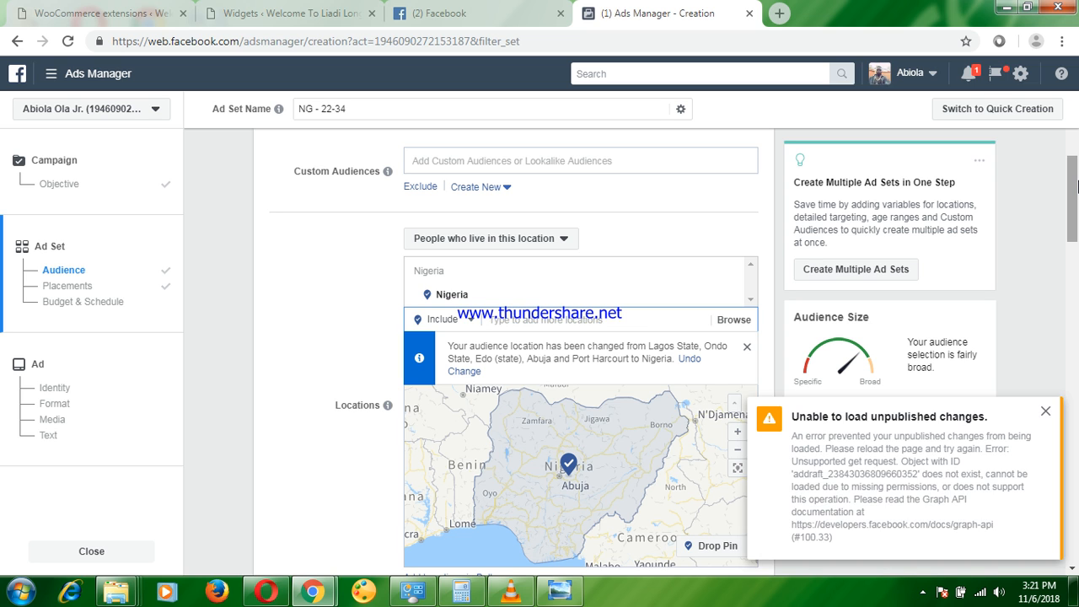
pyautogui.click(1046, 414)
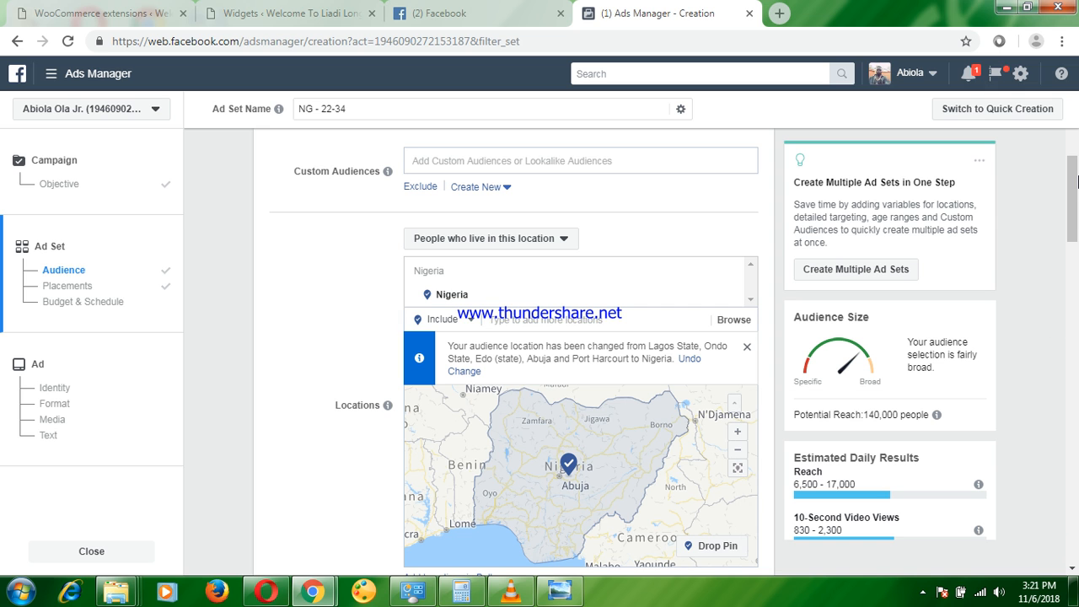
pyautogui.moveTo(1078, 180); pyautogui.dragTo(1078, 267)
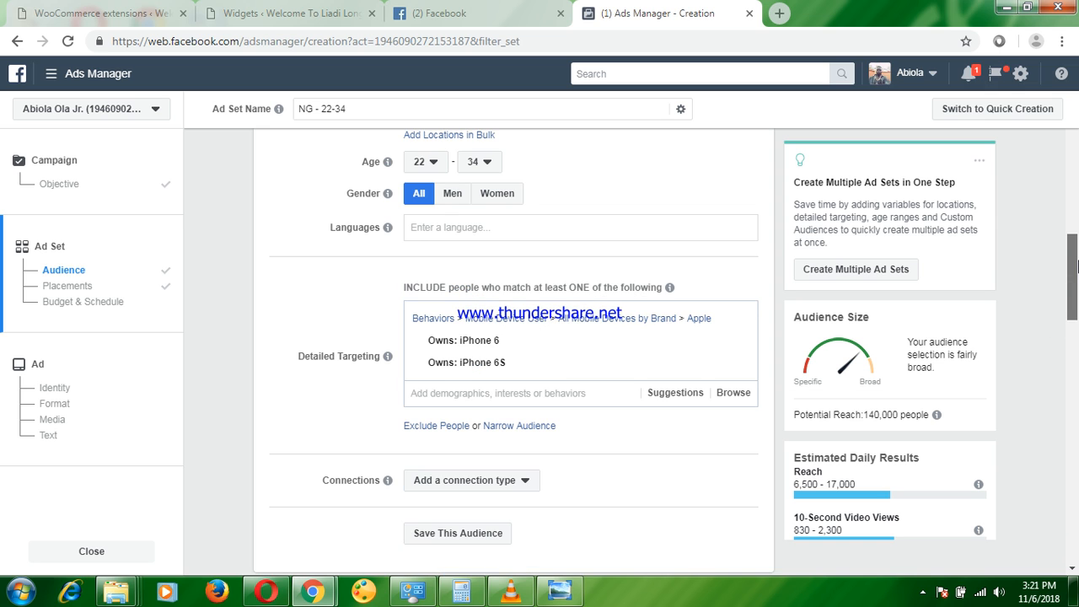
pyautogui.moveTo(1078, 308); pyautogui.dragTo(1078, 321)
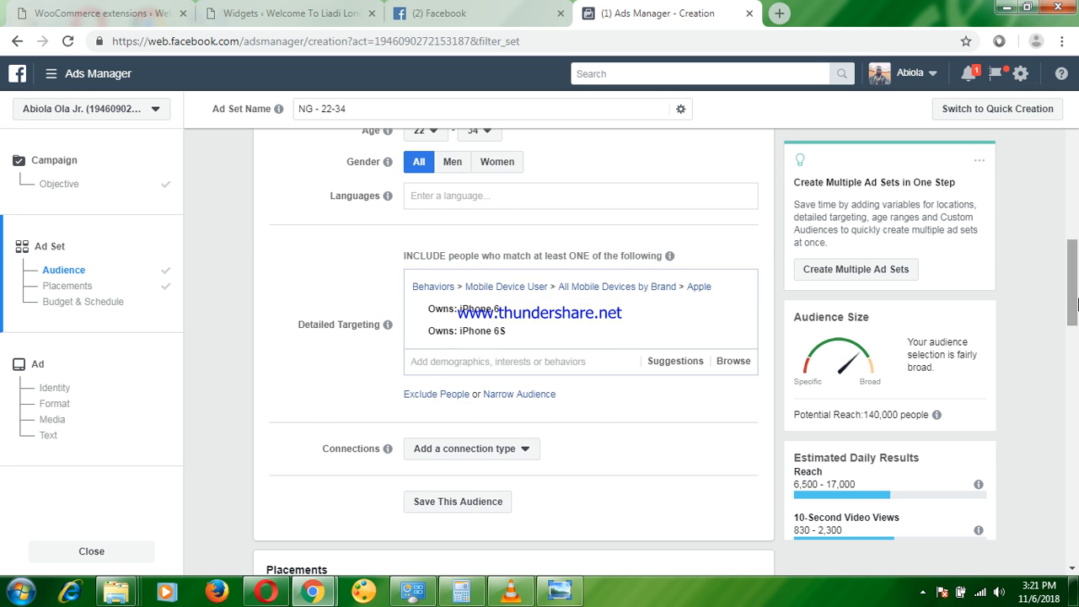
pyautogui.scroll(-4, 1078, 304)
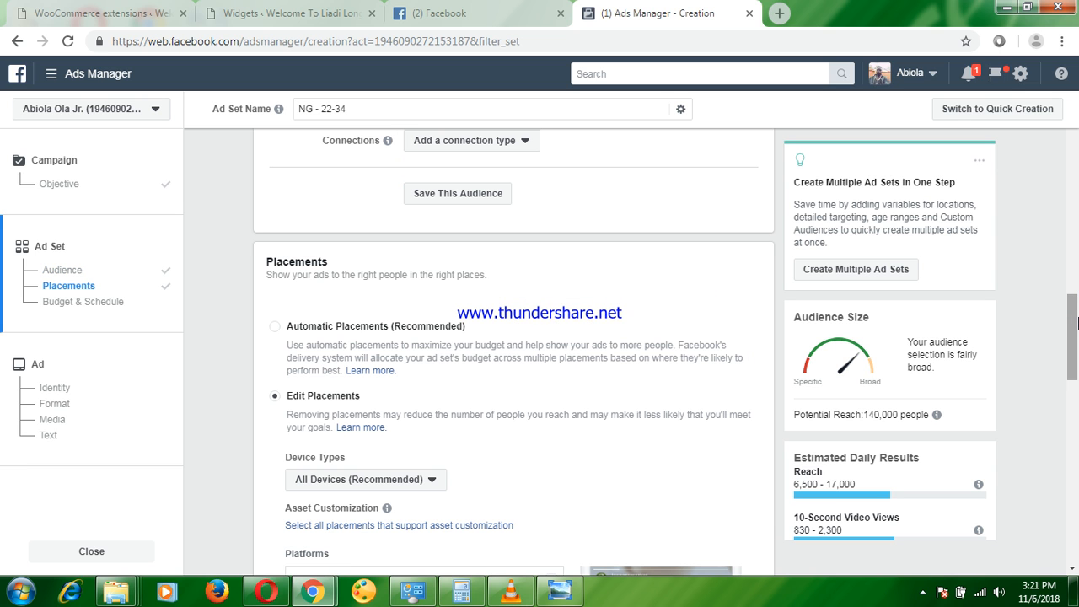
pyautogui.scroll(5, 1078, 320)
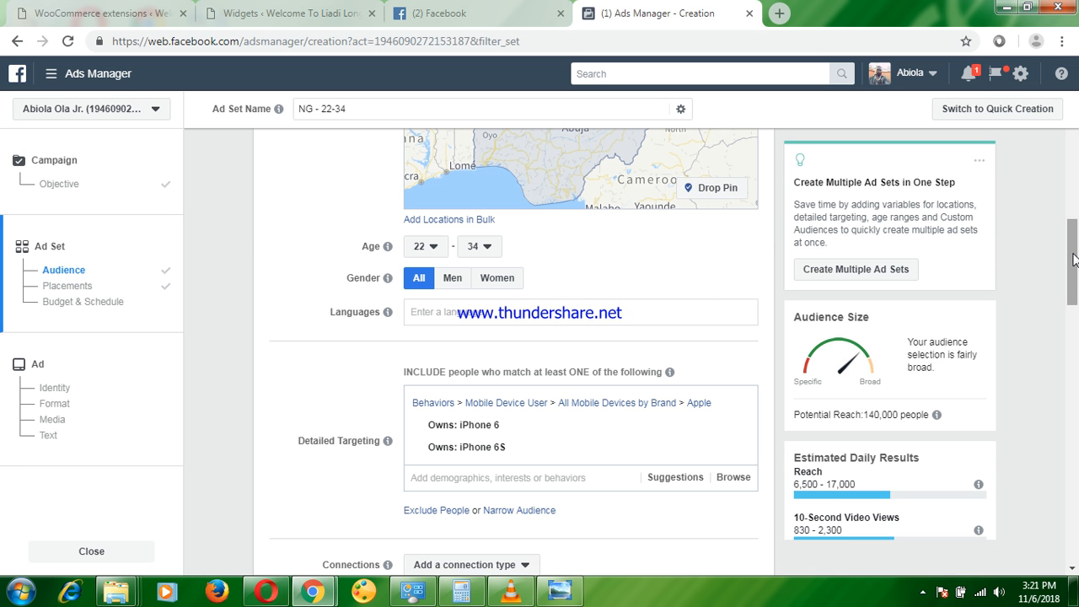
# - Examine the selected placement platforms and the mobile device options, and dismiss the unpublished changes error notice
pyautogui.scroll(-4, 1077, 321)
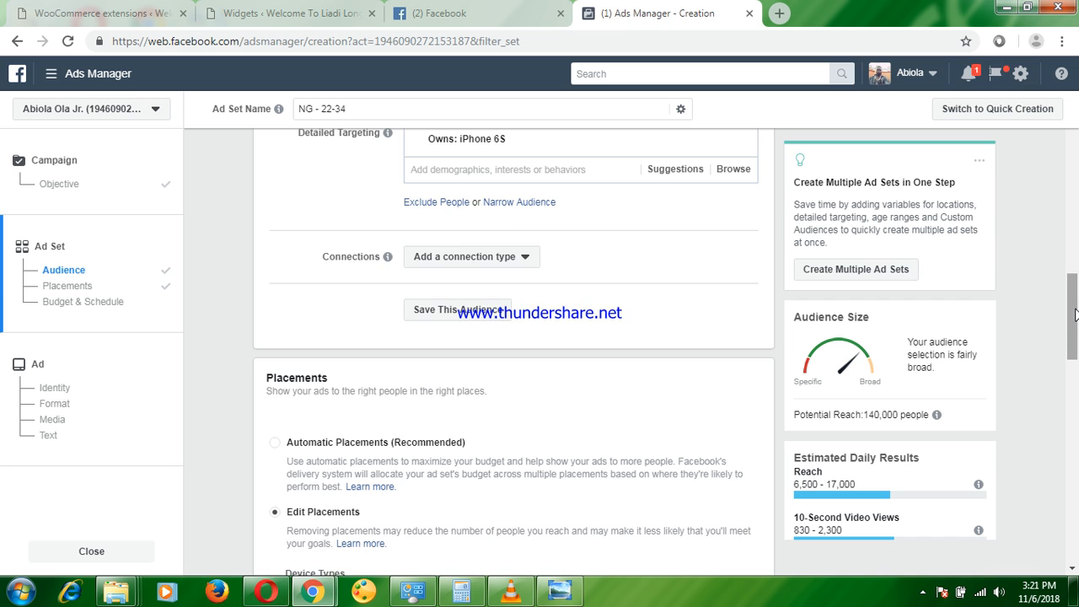
pyautogui.scroll(-2, 413, 496)
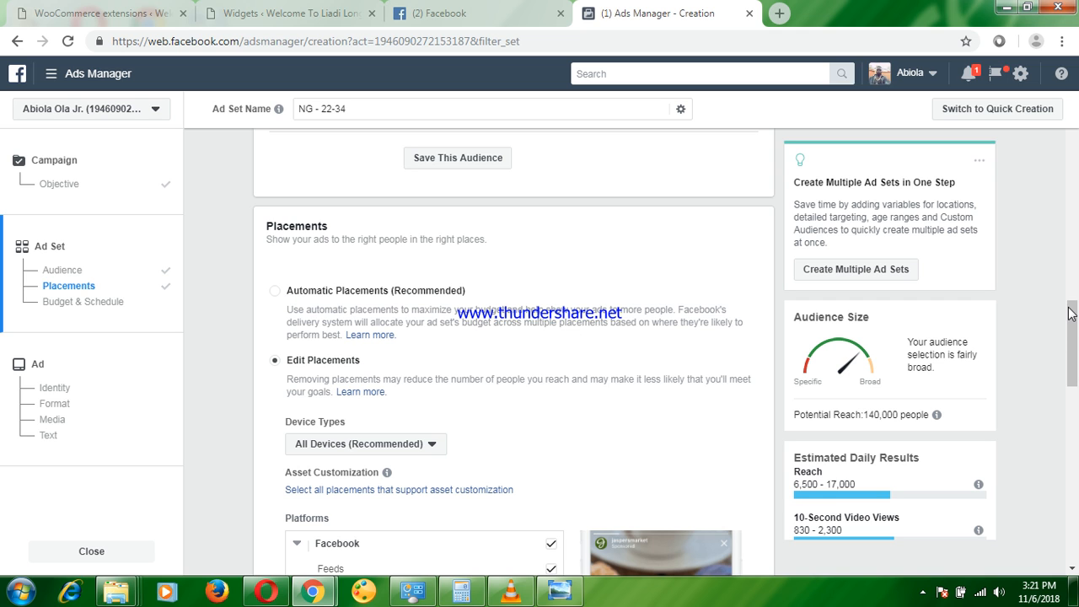
pyautogui.moveTo(1072, 327); pyautogui.dragTo(1077, 351)
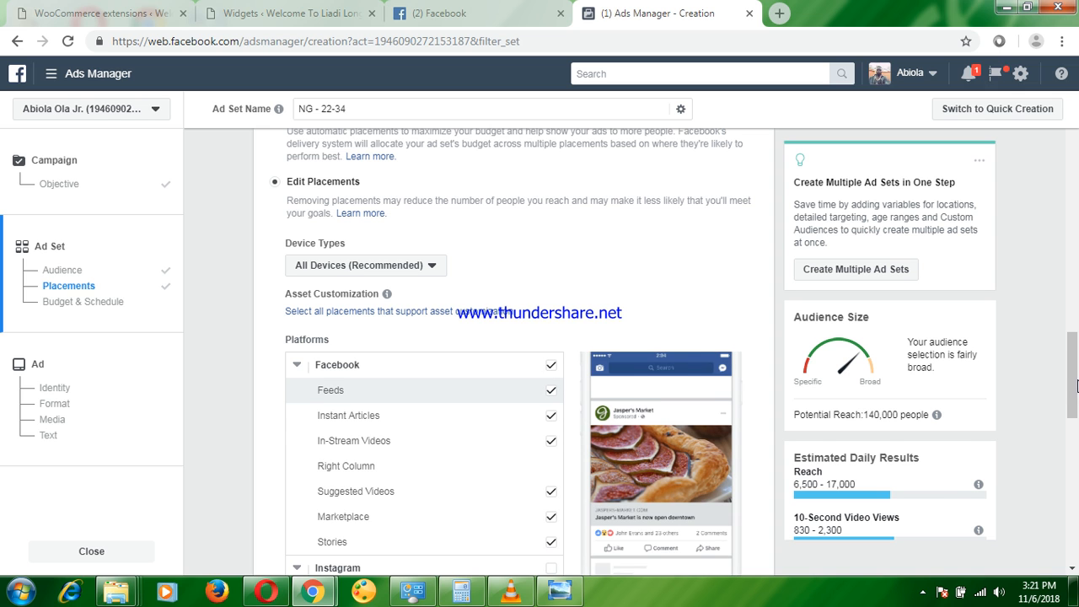
pyautogui.moveTo(1077, 361); pyautogui.dragTo(1077, 440)
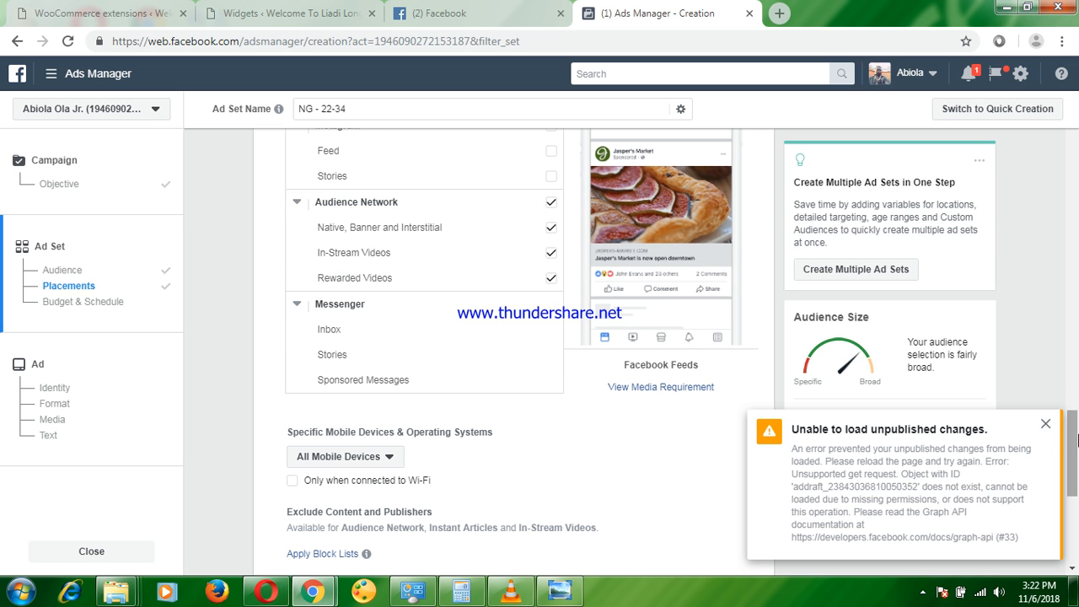
pyautogui.click(1046, 425)
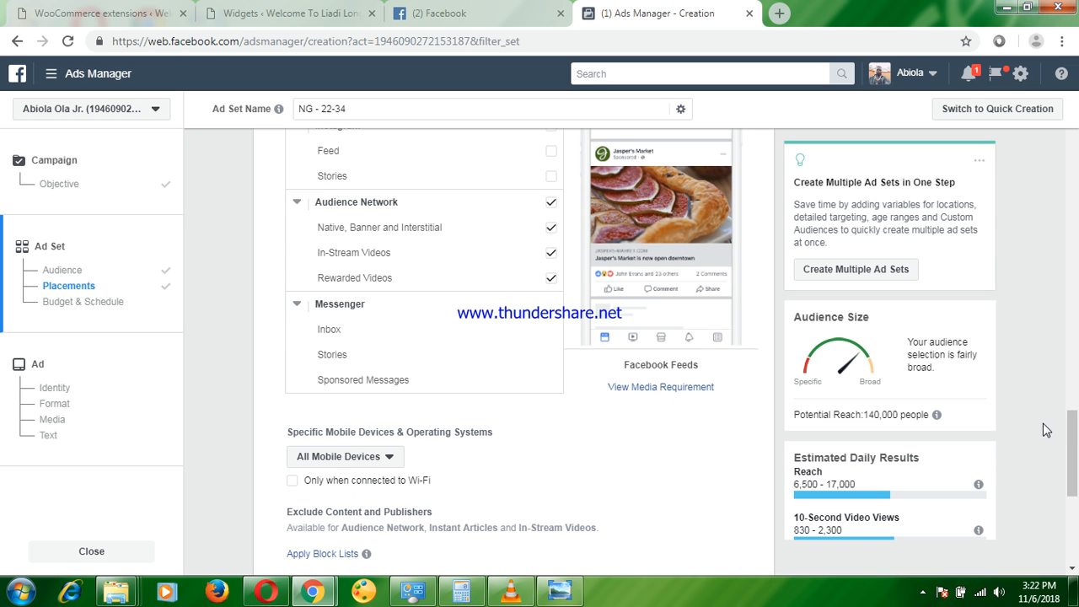
# - Accept the existing daily budget and continuous schedule, dismiss the unpublished changes error notice, and continue to the ad setup
pyautogui.moveTo(1076, 440); pyautogui.dragTo(1078, 493)
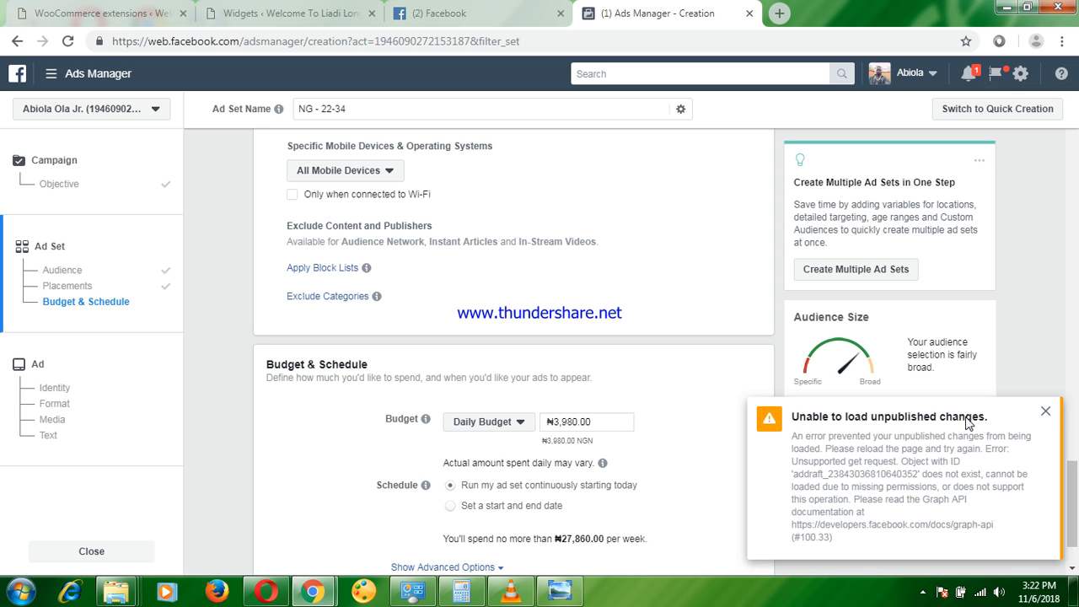
pyautogui.click(1047, 412)
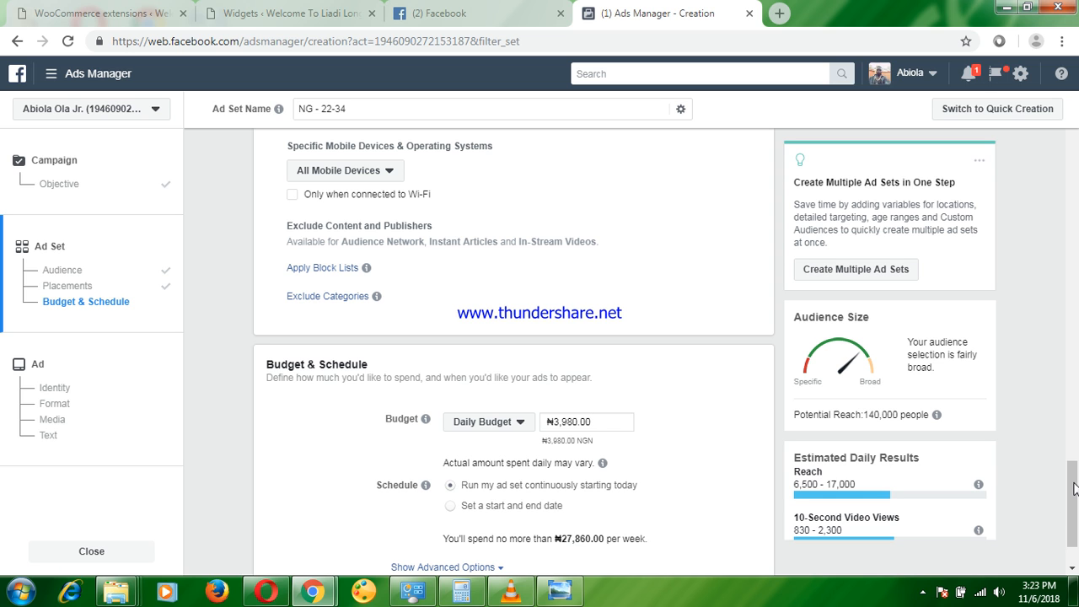
pyautogui.moveTo(1075, 489); pyautogui.dragTo(1076, 514)
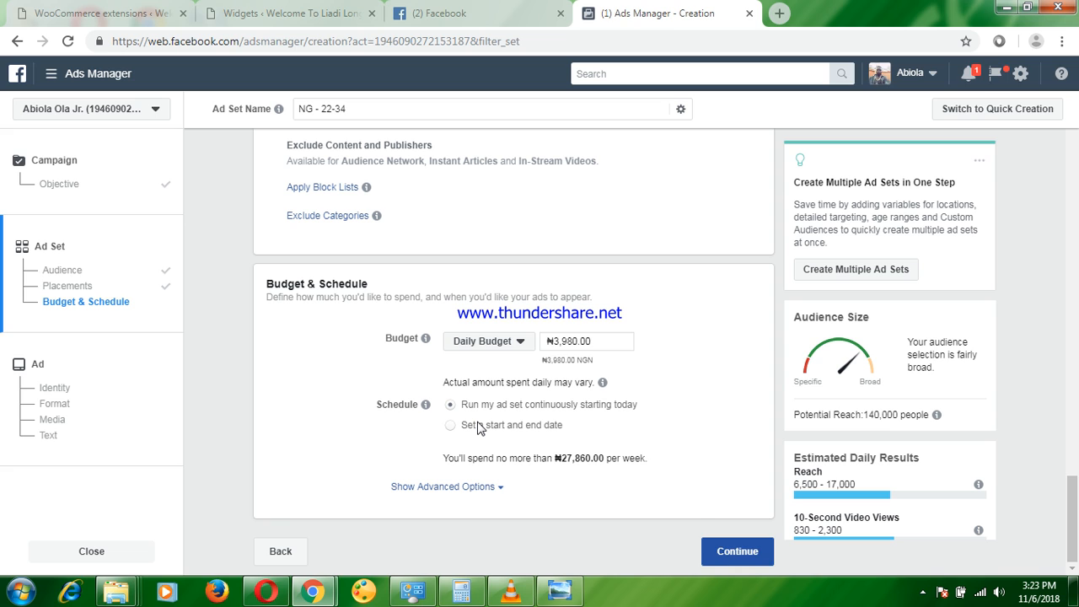
pyautogui.click(746, 555)
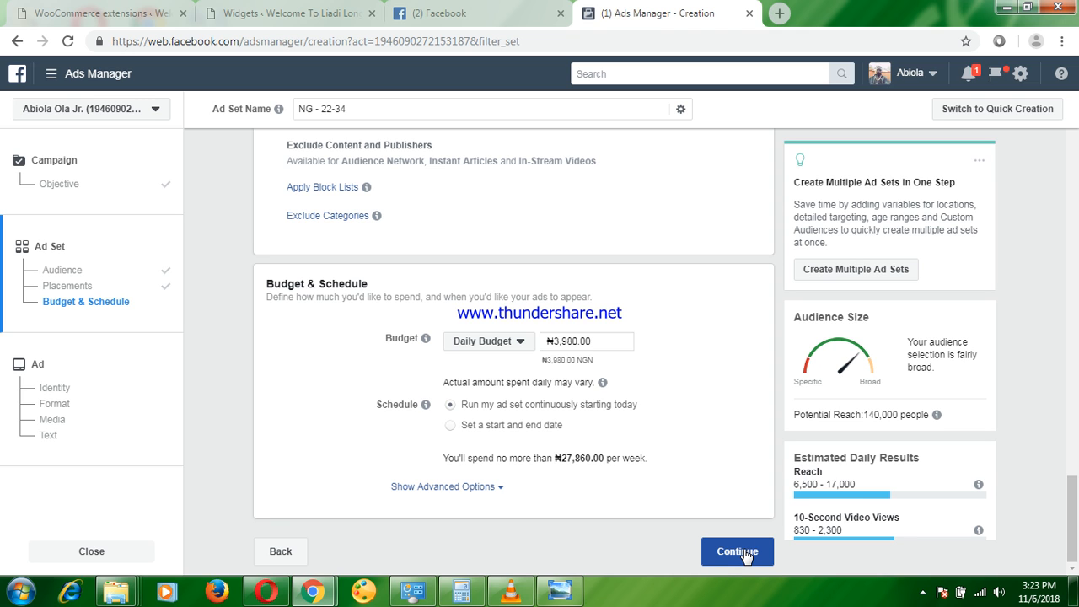
pyautogui.click(747, 557)
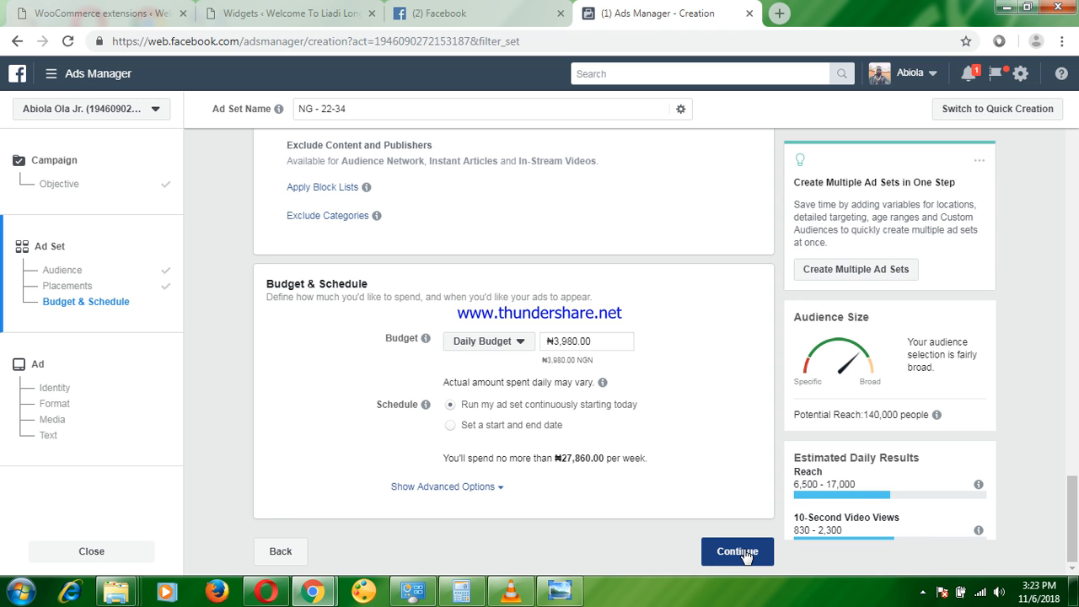
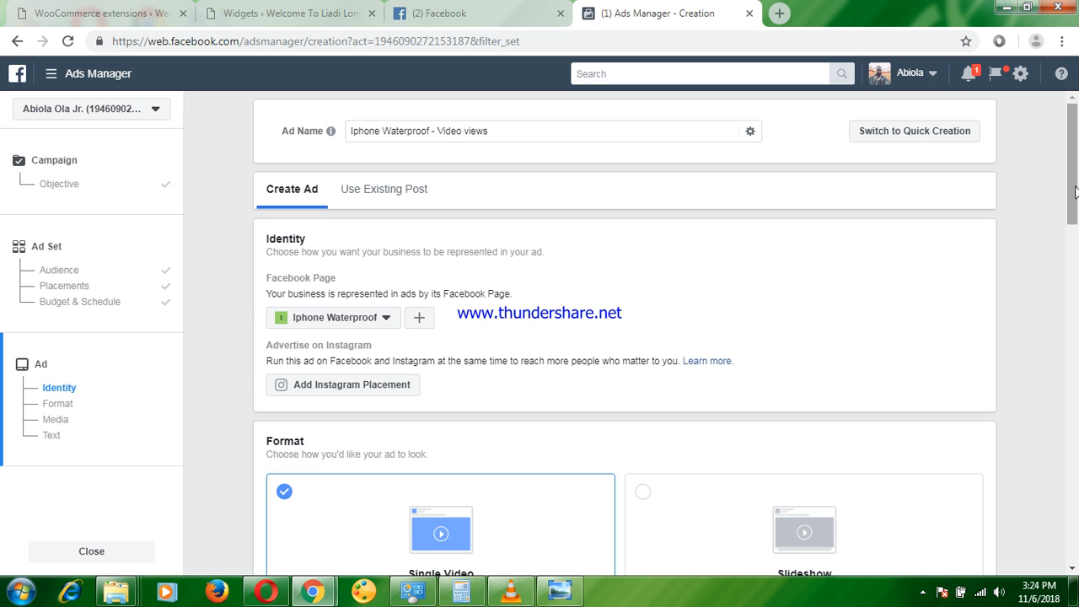
# - Examine the ad's identity settings, the Single Video and Slideshow formats, the Instant Experience option and the video requirements
pyautogui.moveTo(1076, 187); pyautogui.dragTo(1076, 199)
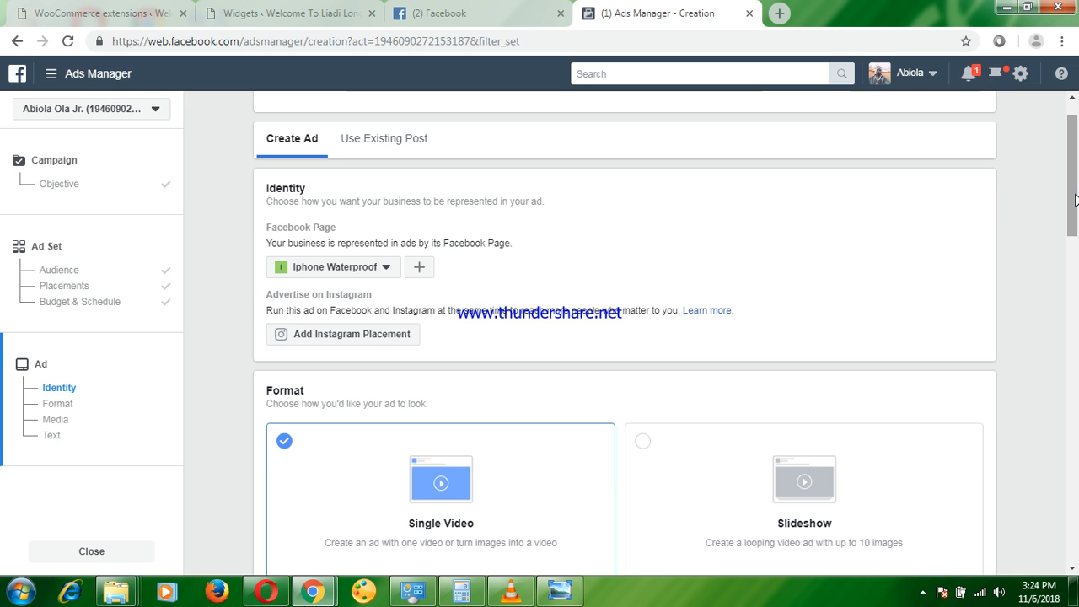
pyautogui.moveTo(1076, 201); pyautogui.dragTo(1076, 221)
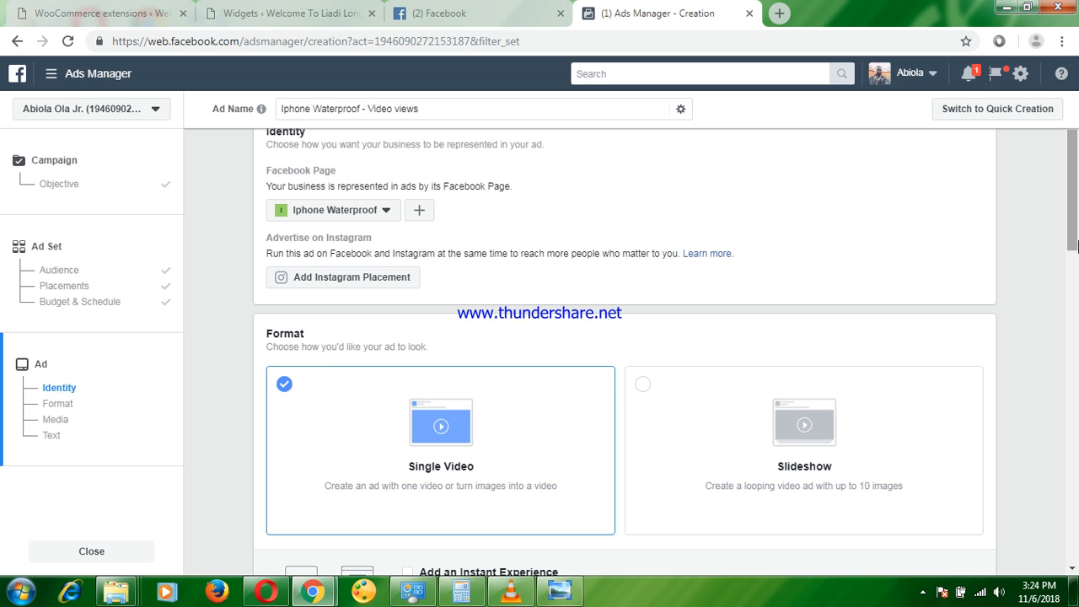
pyautogui.moveTo(1076, 239); pyautogui.dragTo(1076, 242)
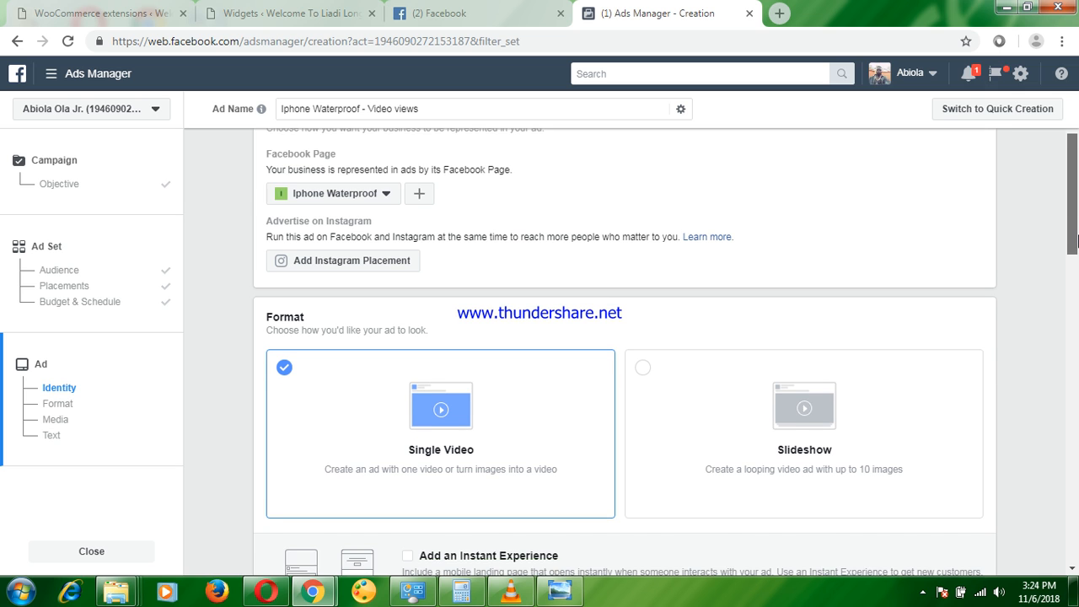
pyautogui.scroll(-1, 1077, 242)
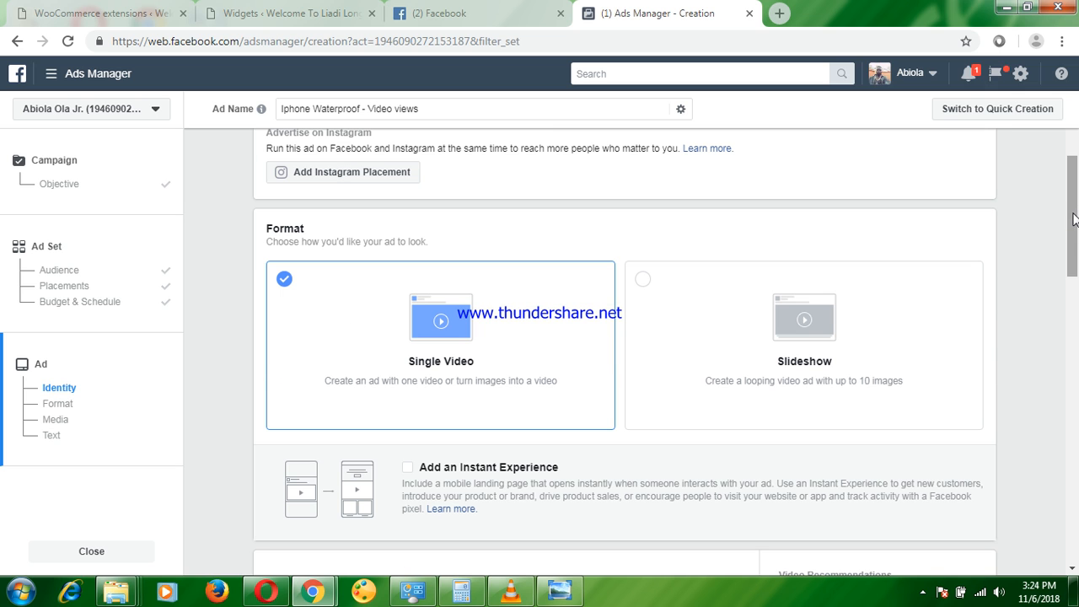
pyautogui.scroll(-2, 1077, 253)
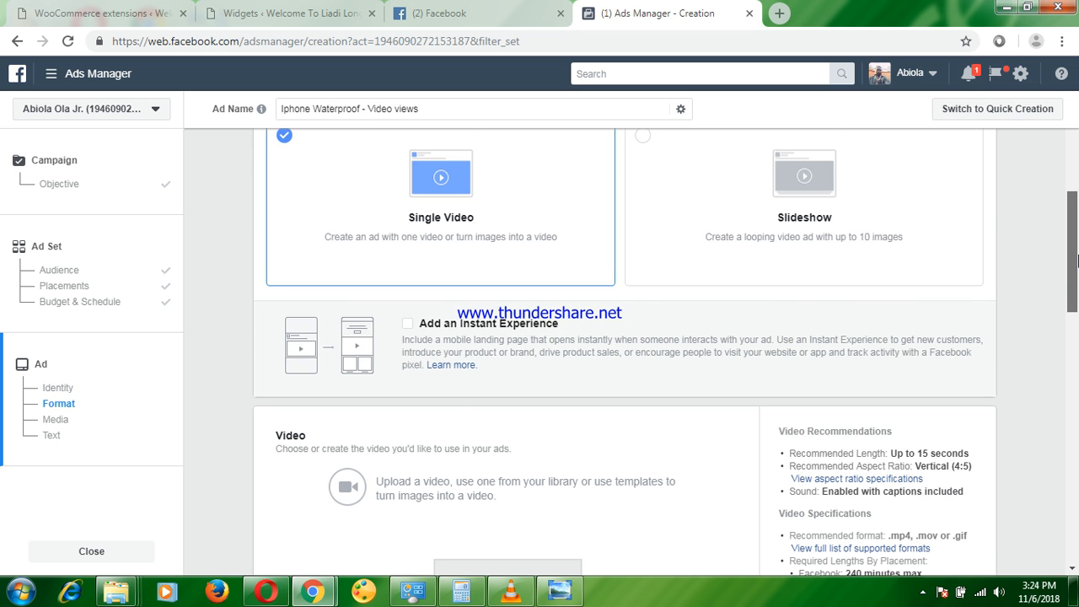
pyautogui.scroll(-1, 1078, 261)
pyautogui.scroll(-1, 1078, 296)
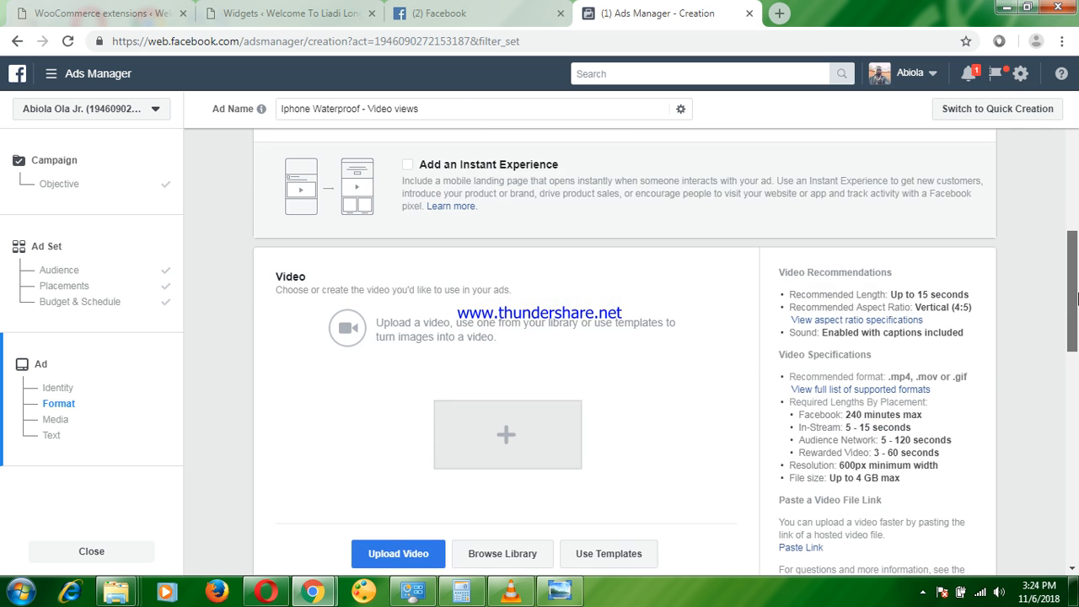
pyautogui.scroll(-1, 1078, 295)
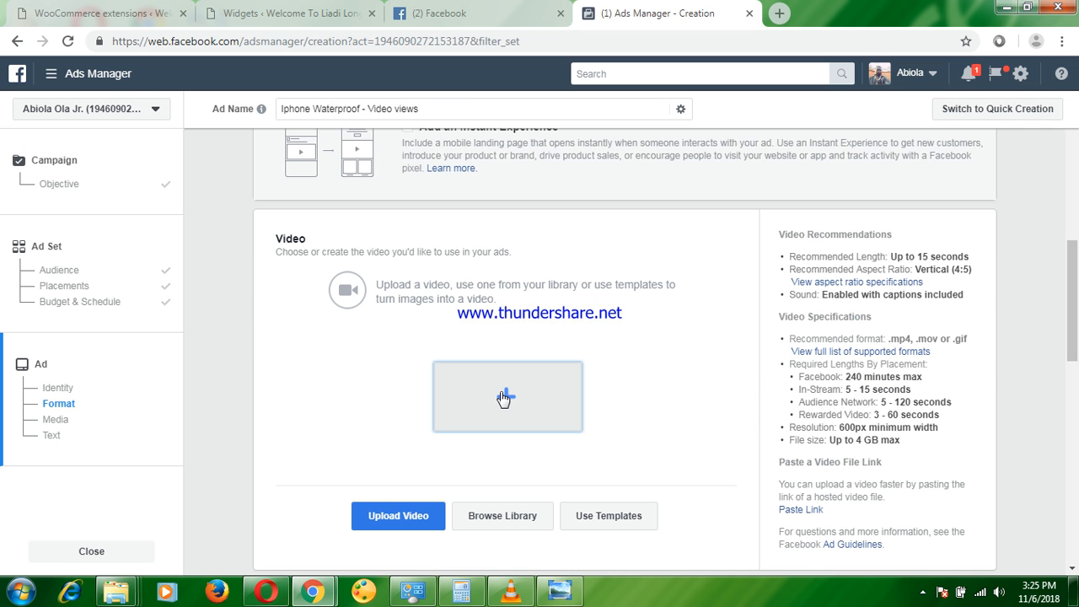
pyautogui.click(504, 398)
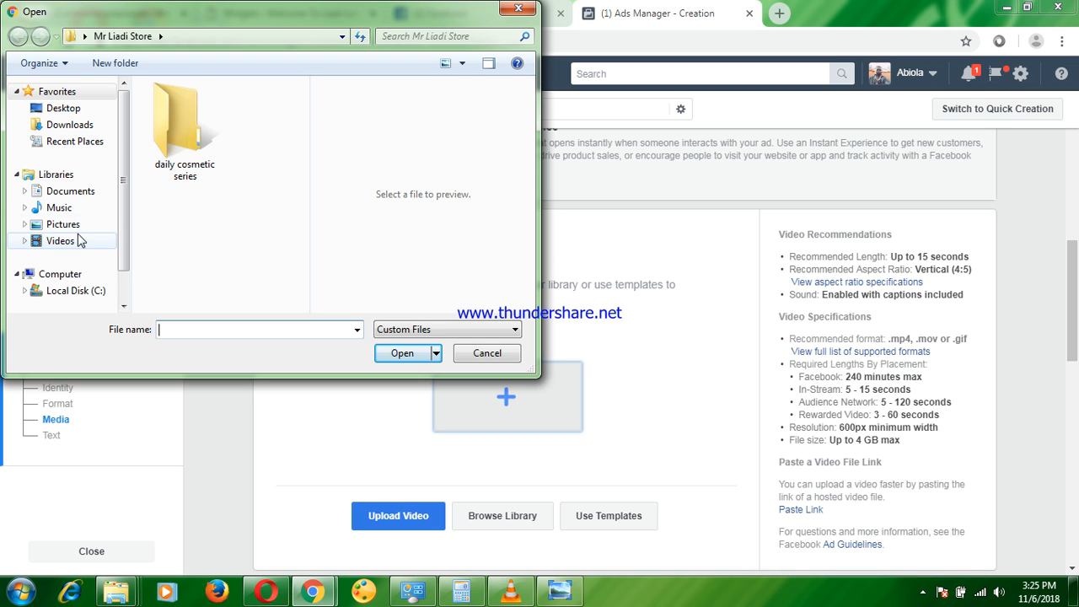
pyautogui.click(61, 242)
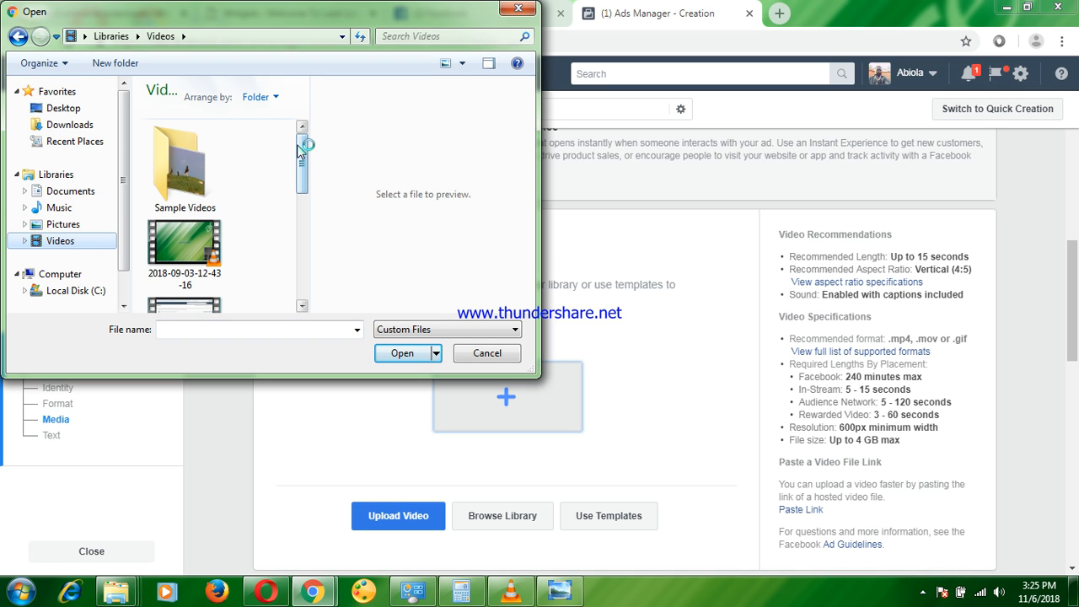
pyautogui.moveTo(301, 152); pyautogui.dragTo(304, 167)
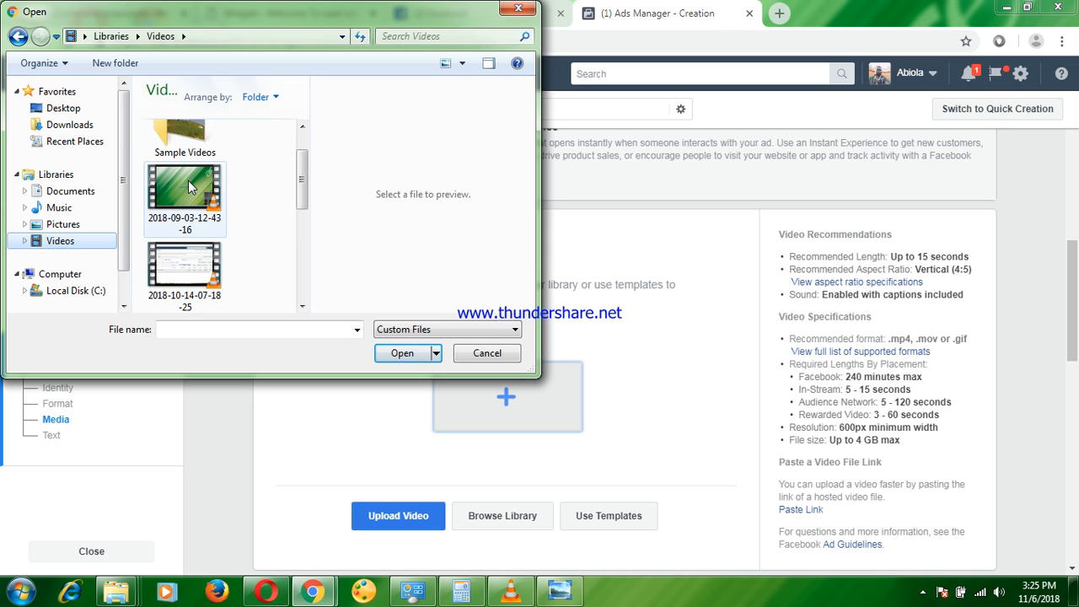
pyautogui.click(500, 353)
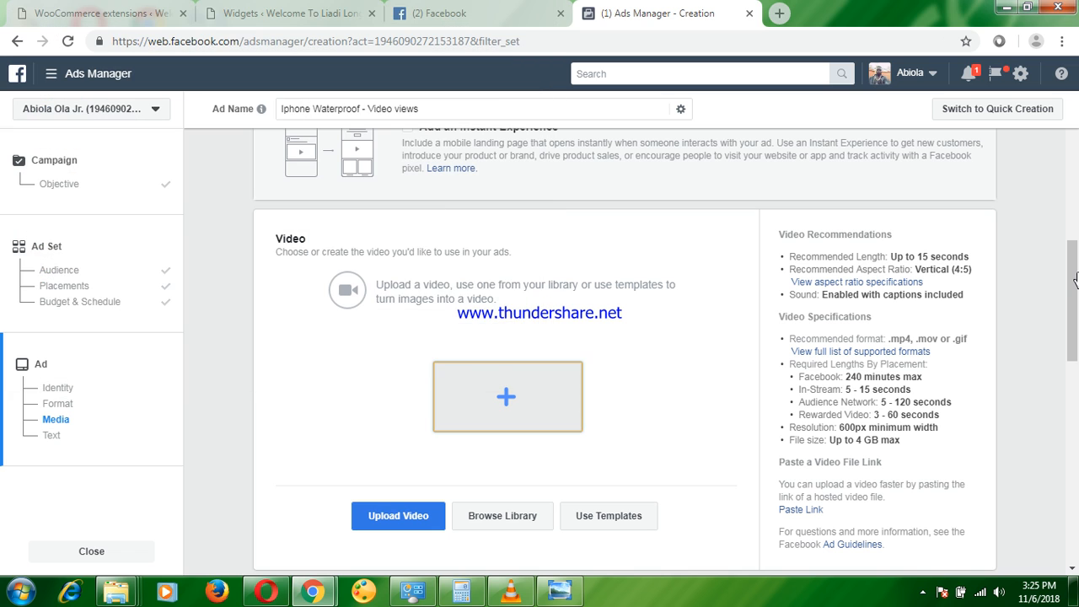
# - Activate the ad's empty text field and review the Stories background, website URL and ad preview areas
pyautogui.moveTo(1075, 281); pyautogui.dragTo(1077, 371)
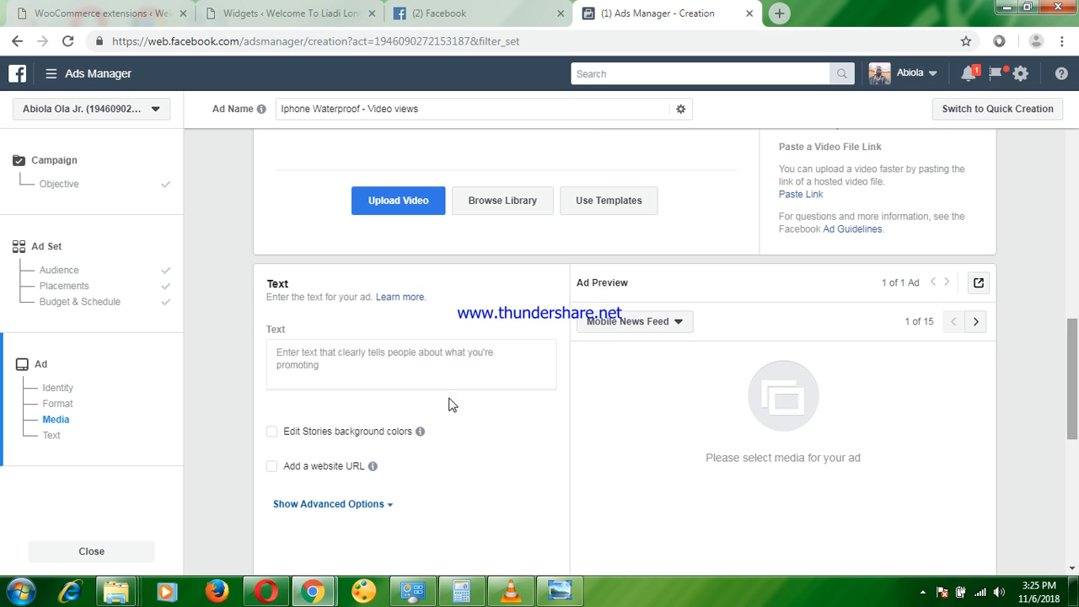
pyautogui.click(393, 360)
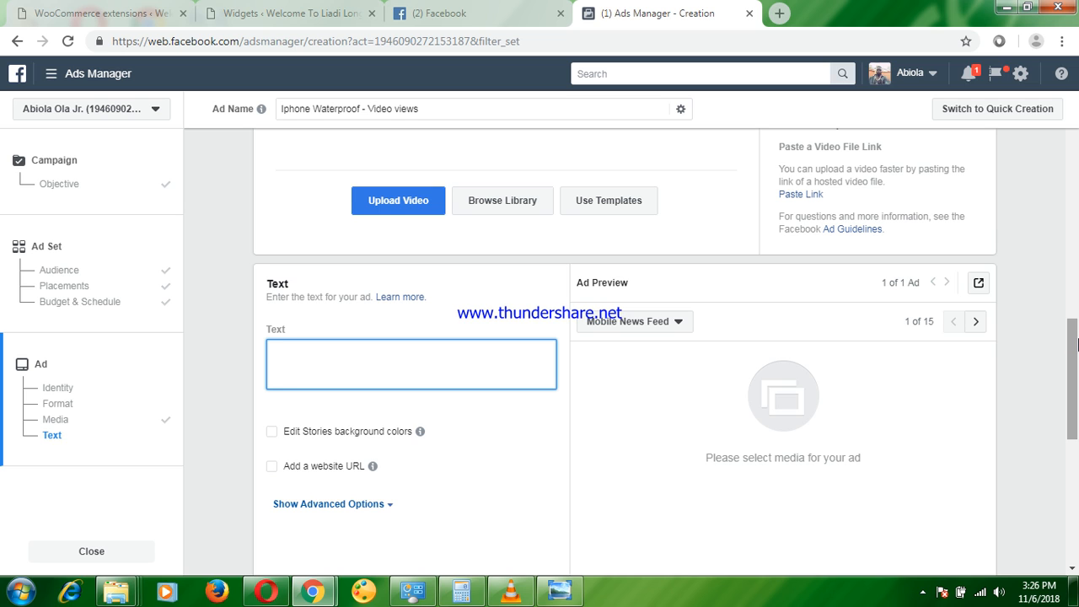
pyautogui.moveTo(1077, 341); pyautogui.dragTo(1076, 379)
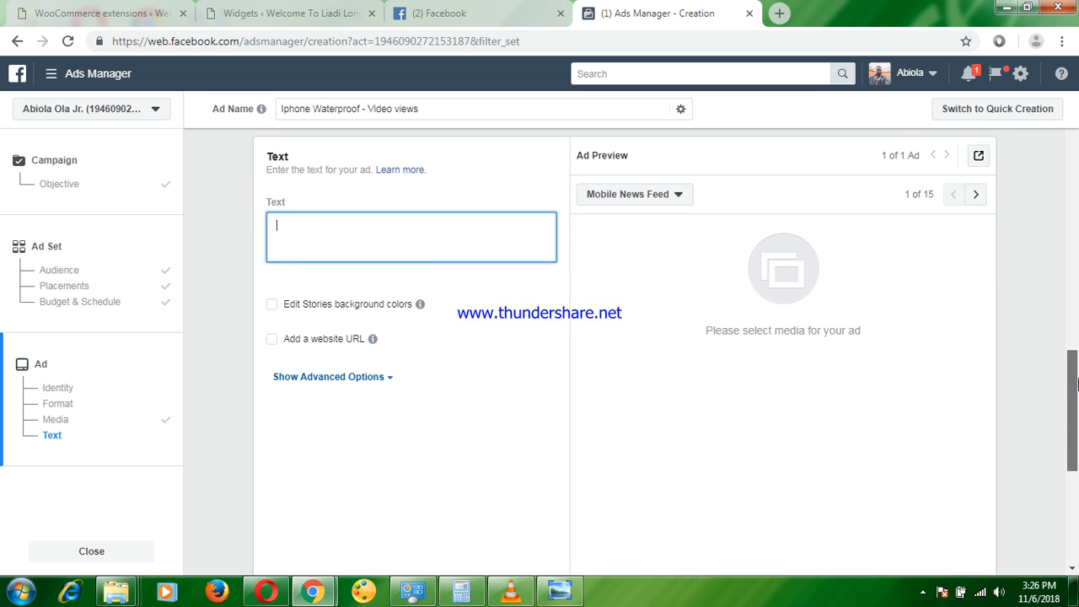
pyautogui.scroll(-1, 1077, 383)
pyautogui.scroll(-1, 1077, 388)
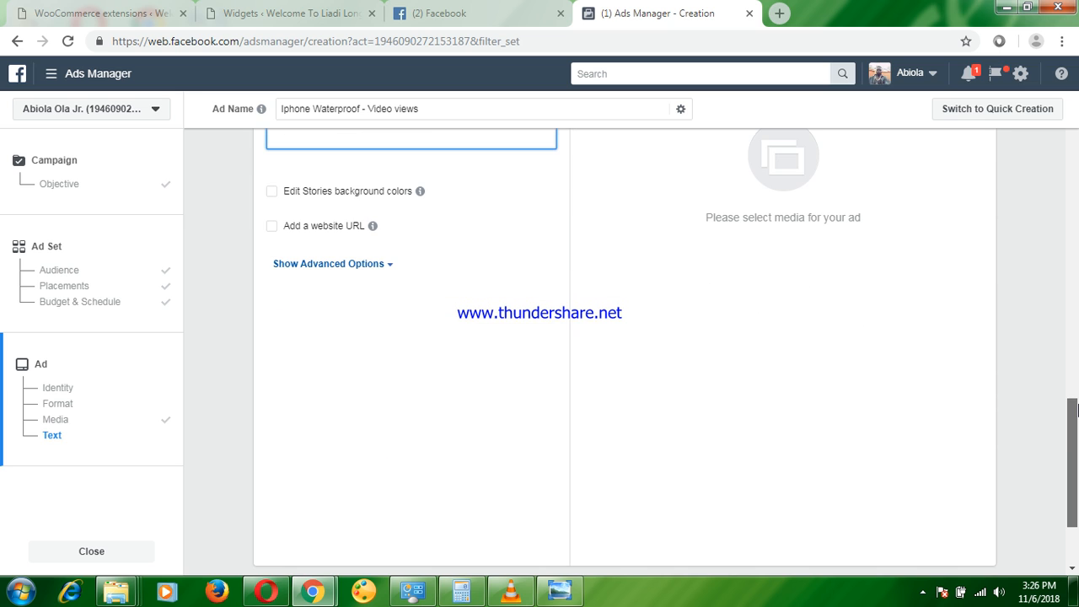
pyautogui.scroll(1, 1076, 384)
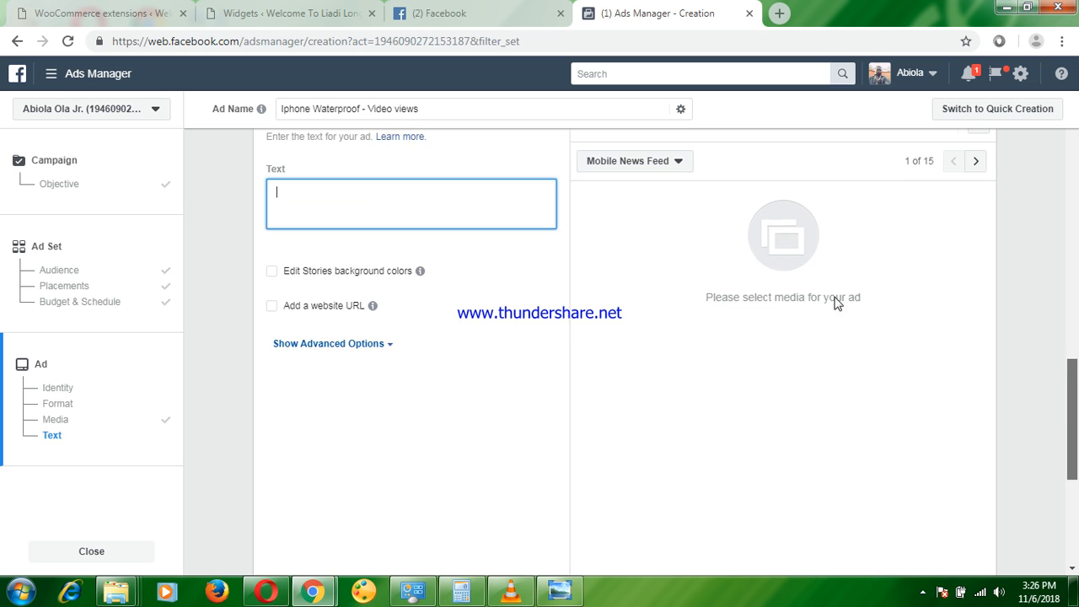
pyautogui.scroll(2, 840, 299)
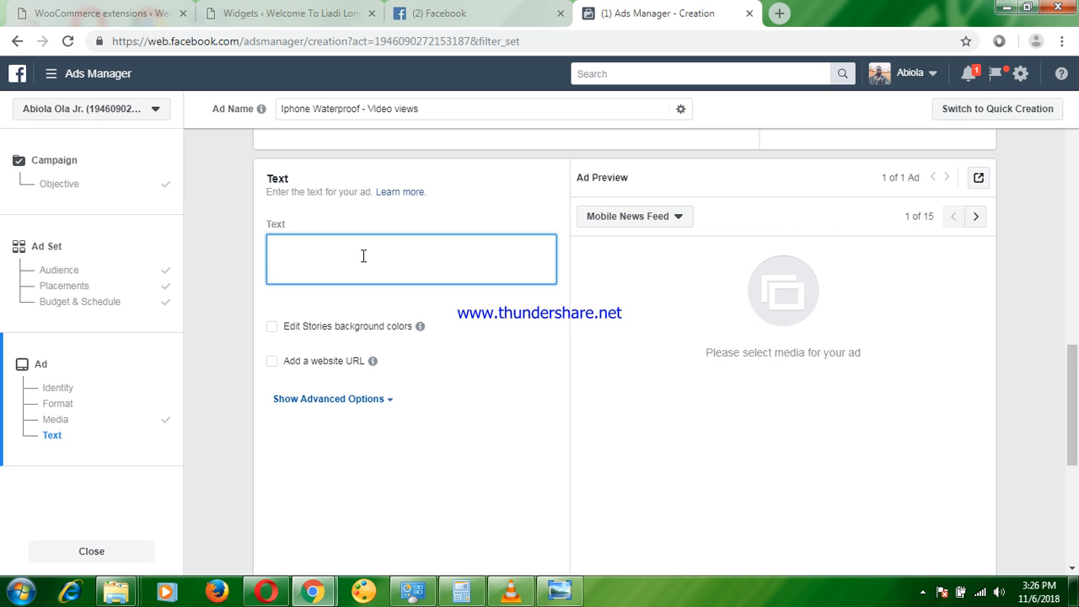
# - Switch to the Facebook tab and open the recently searched "I-Phone Waterproof Case Store" page
pyautogui.click(462, 14)
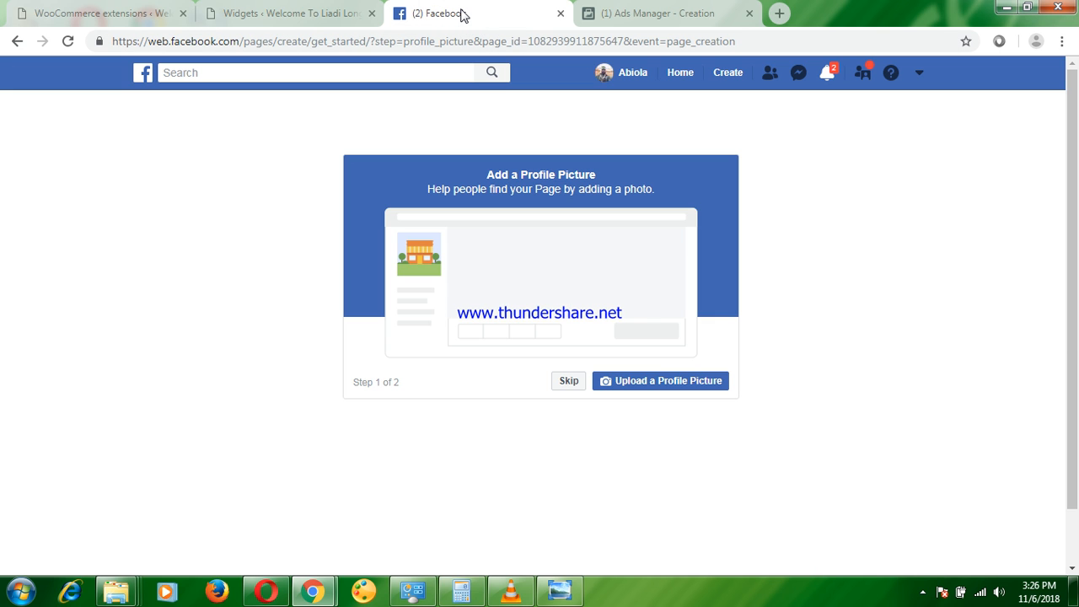
pyautogui.click(440, 71)
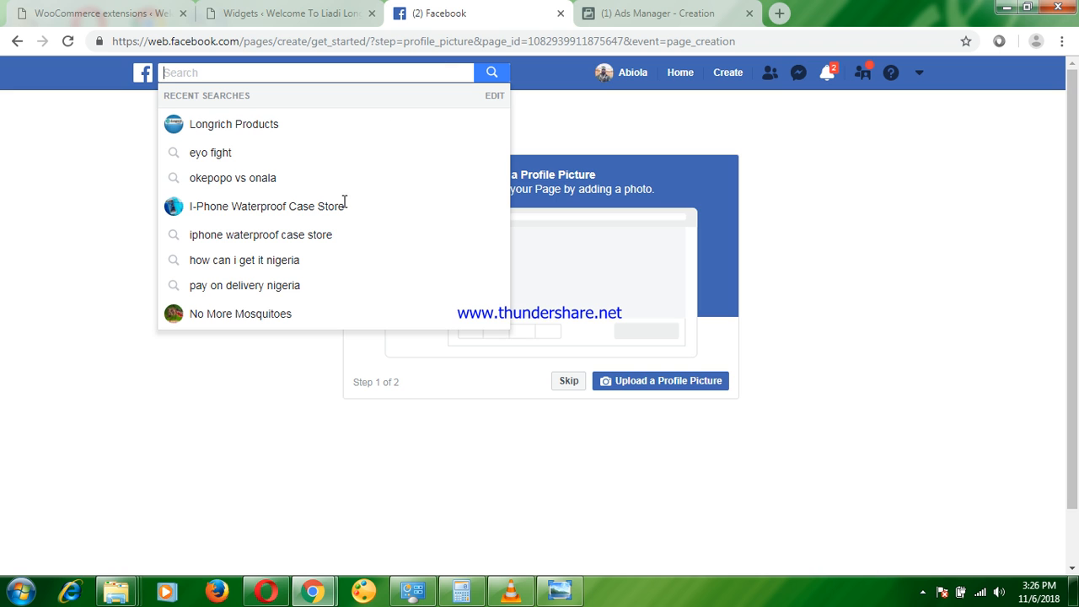
pyautogui.click(287, 206)
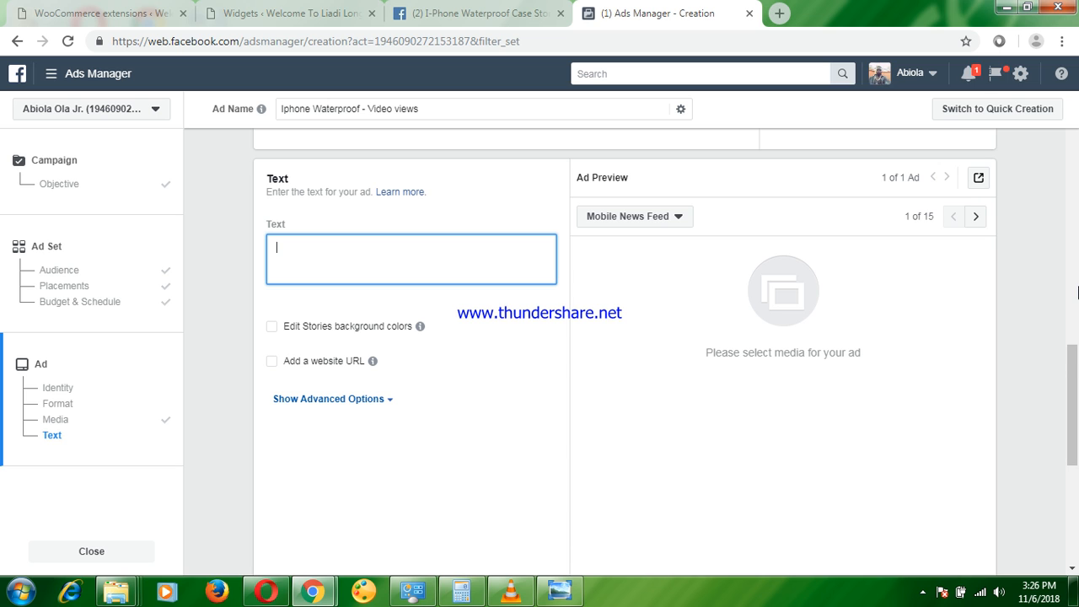
# - Return to the Ads Manager tab and expand the advanced options of the ad's text section
pyautogui.moveTo(1077, 374); pyautogui.dragTo(1076, 391)
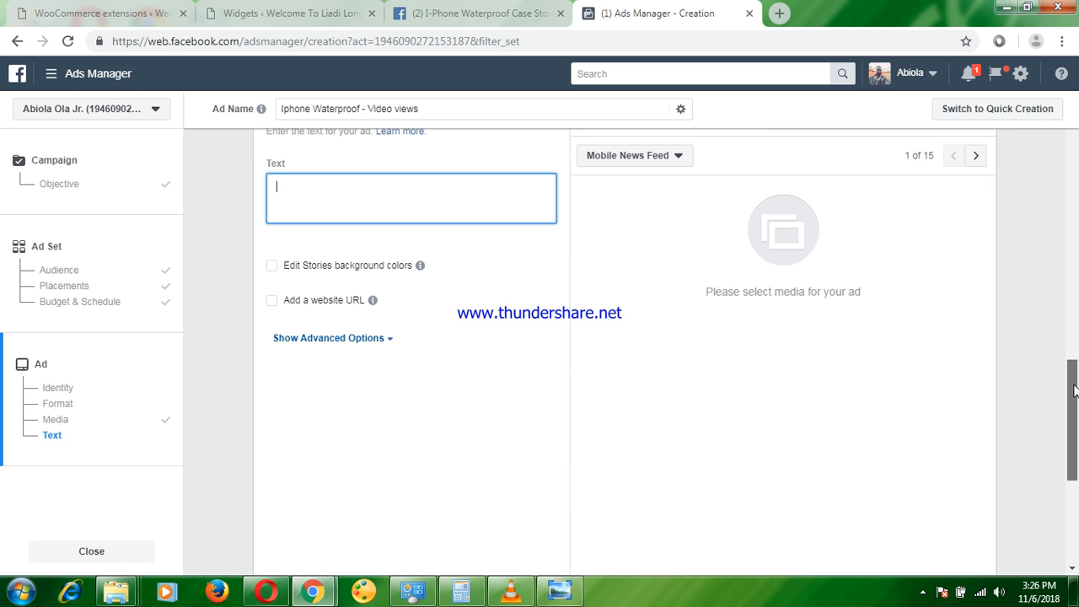
pyautogui.moveTo(1076, 390); pyautogui.dragTo(1074, 414)
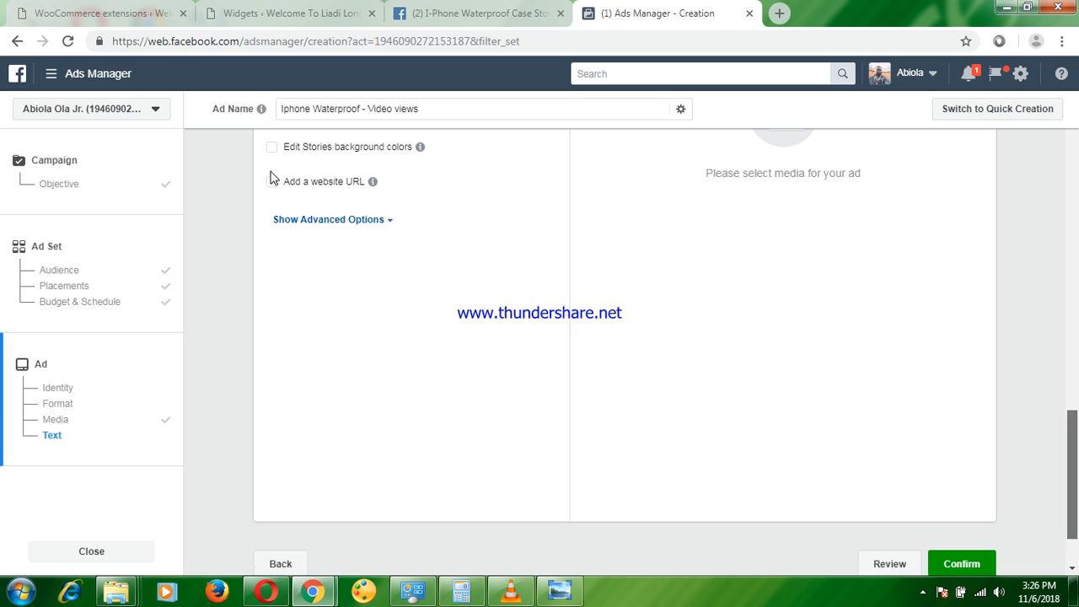
pyautogui.scroll(1, 273, 179)
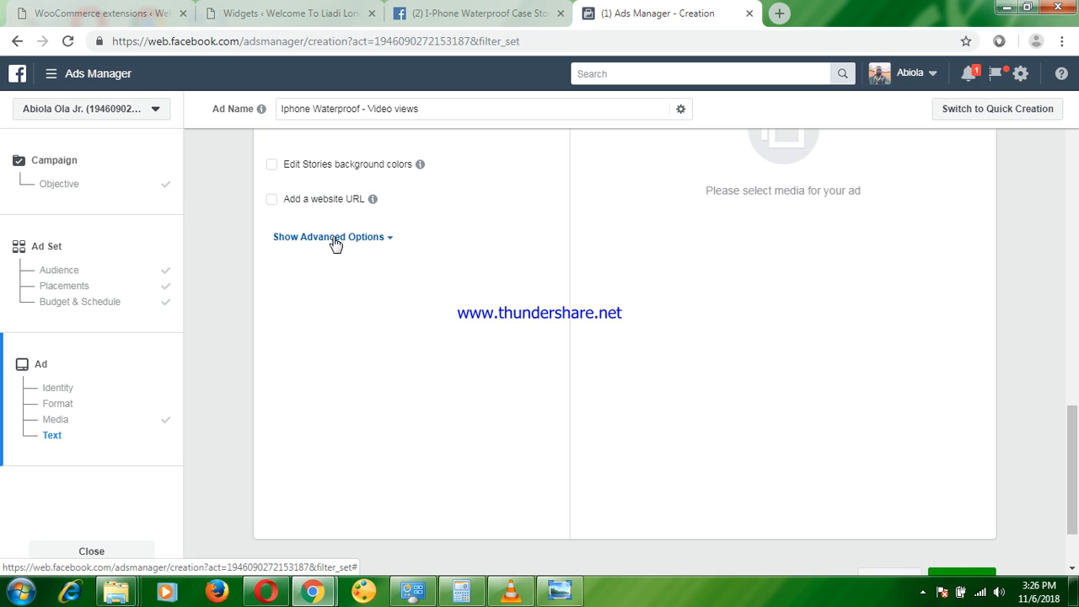
pyautogui.click(336, 244)
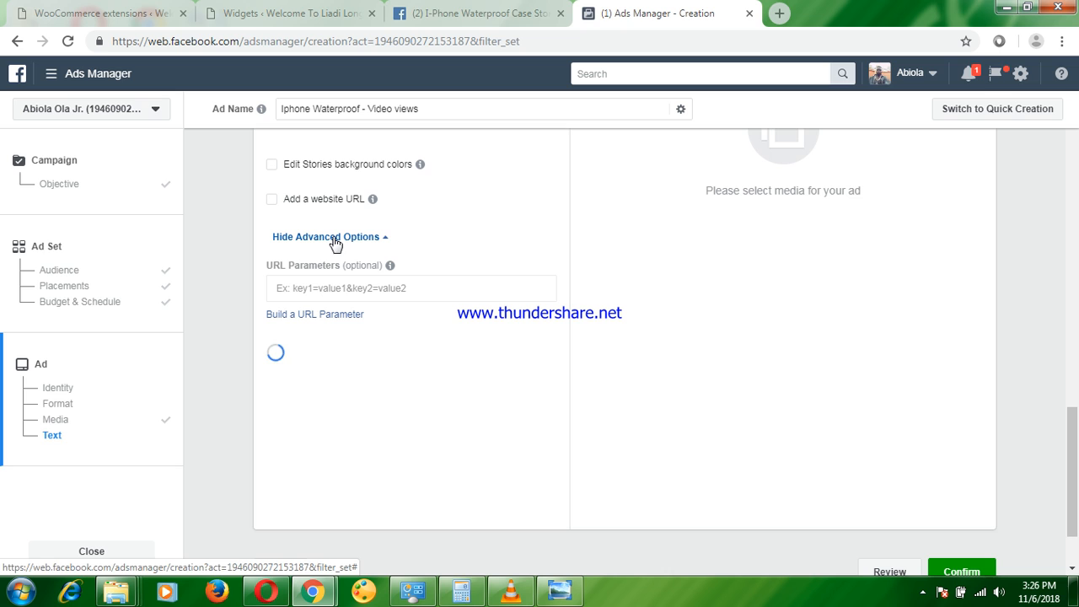
# - Switch back to the I-Phone Waterproof Case Store page and examine its Call Now and Send Message options and its video ad post
pyautogui.click(470, 15)
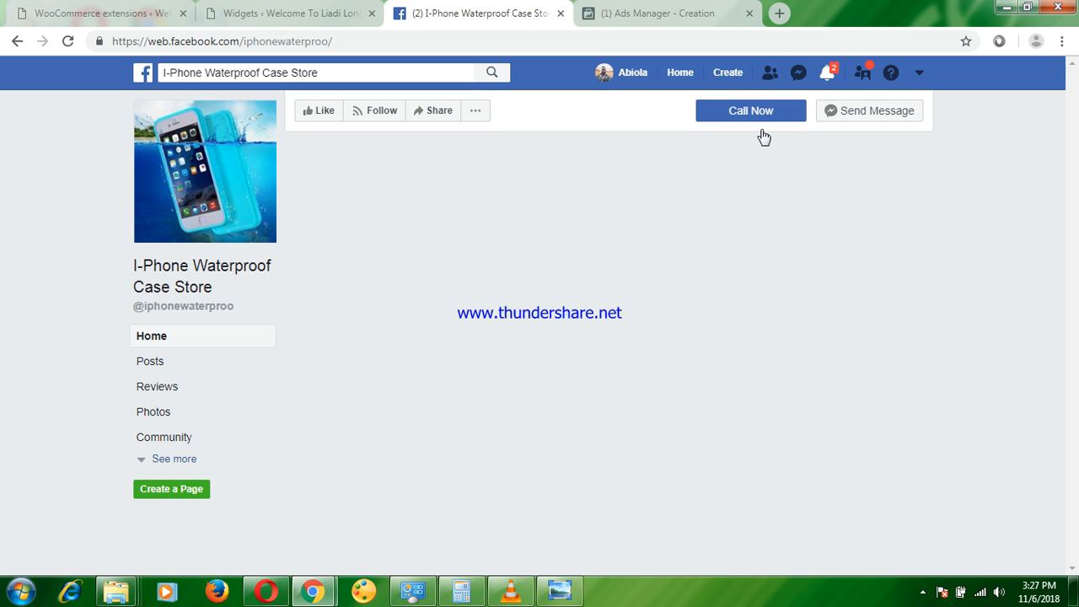
pyautogui.click(712, 118)
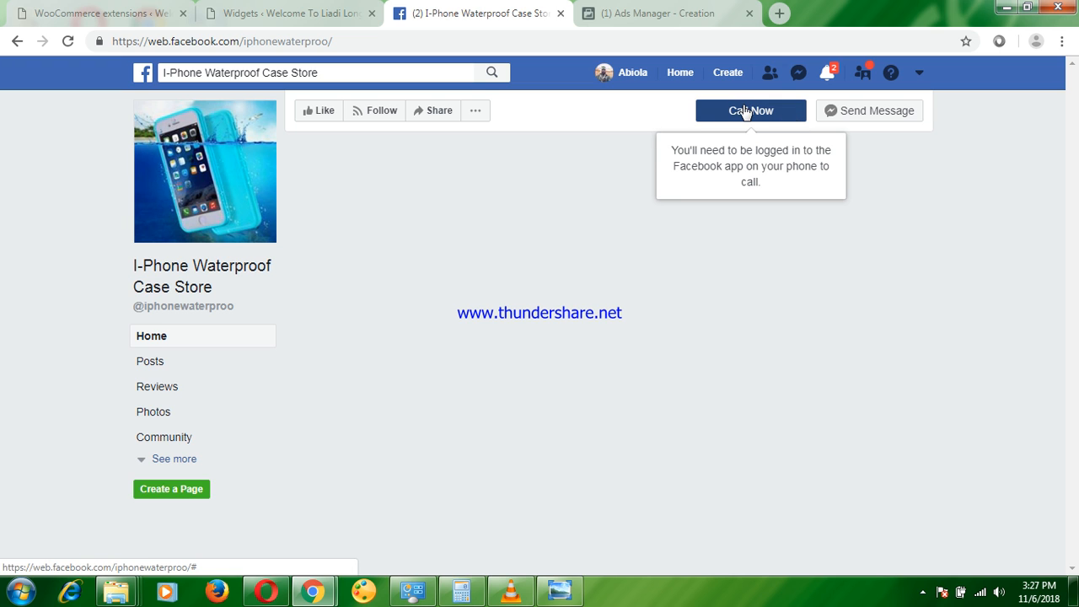
pyautogui.click(848, 120)
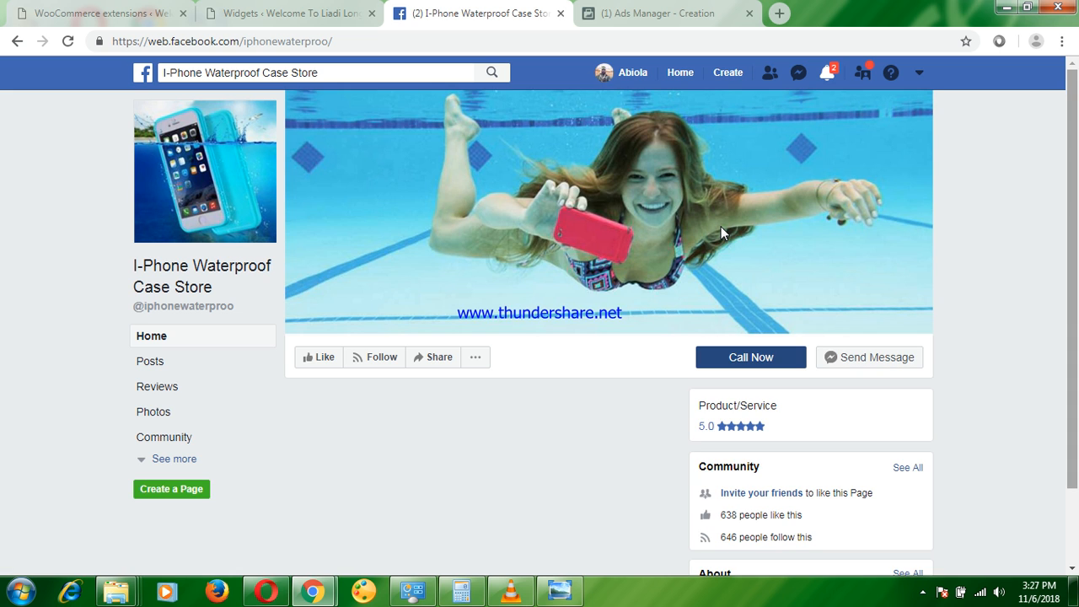
pyautogui.scroll(-5, 222, 209)
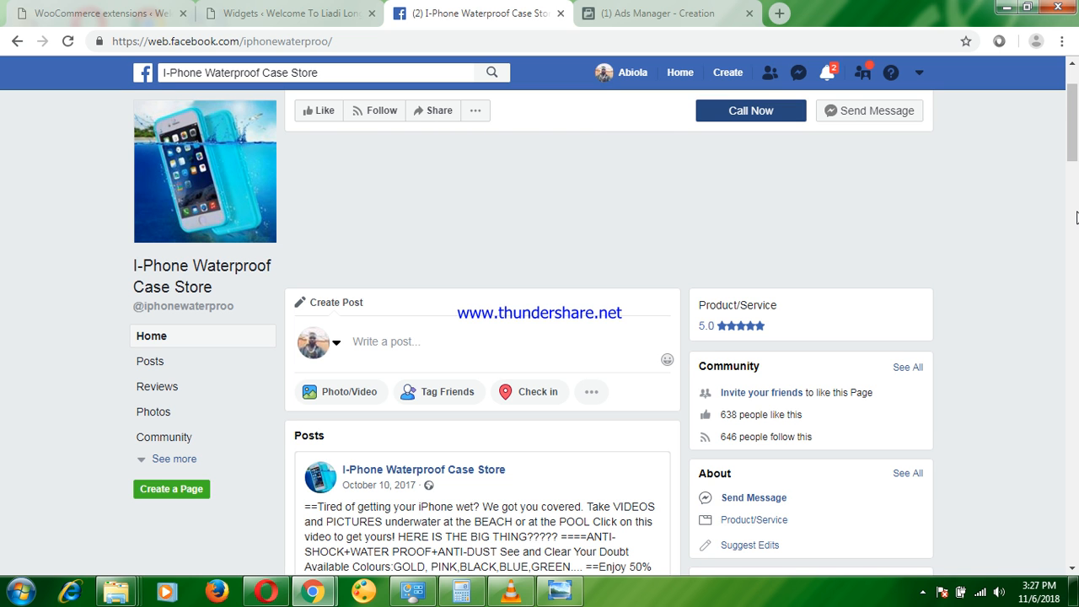
pyautogui.scroll(-4, 1073, 110)
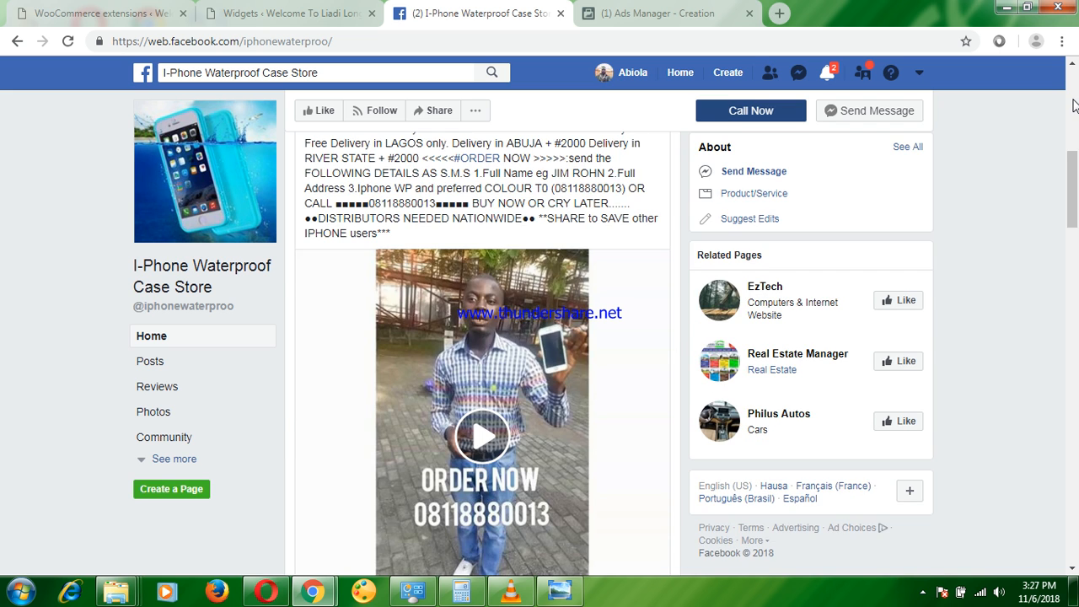
# - Examine the I-Phone Waterproof Case Store page's action buttons, community details and the text of its October 10, 2017 post
pyautogui.scroll(4, 1074, 104)
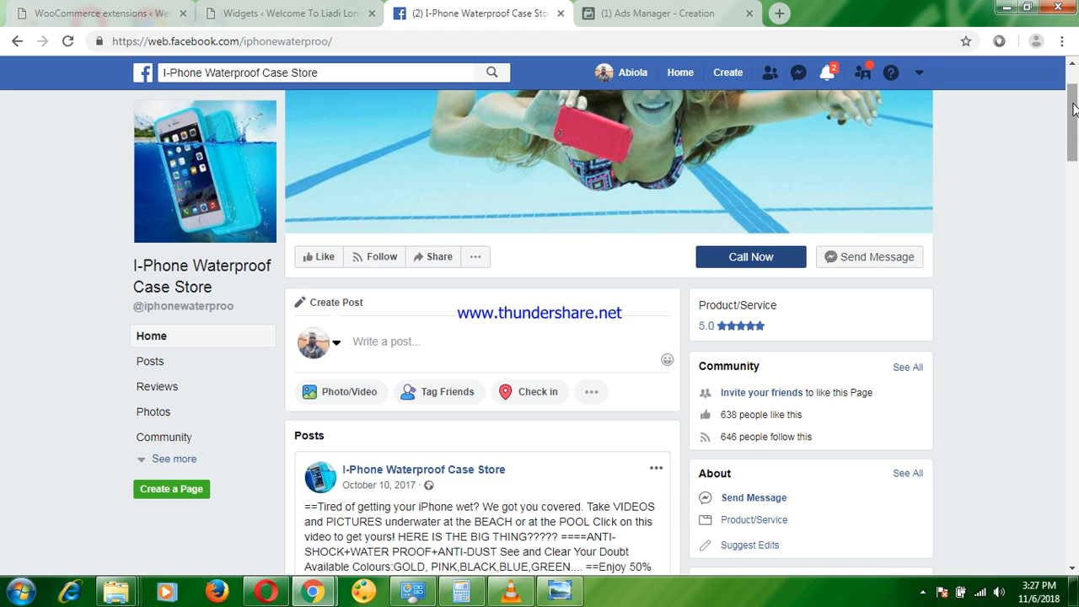
pyautogui.scroll(-1, 1076, 127)
pyautogui.scroll(-1, 1076, 135)
pyautogui.scroll(-1, 1076, 138)
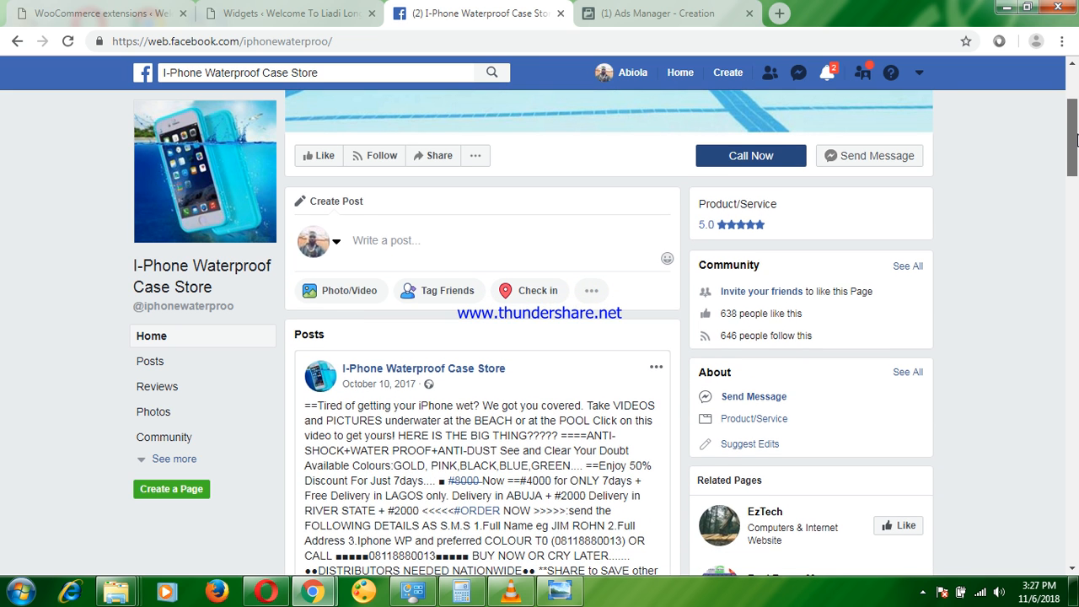
pyautogui.scroll(-1, 1076, 149)
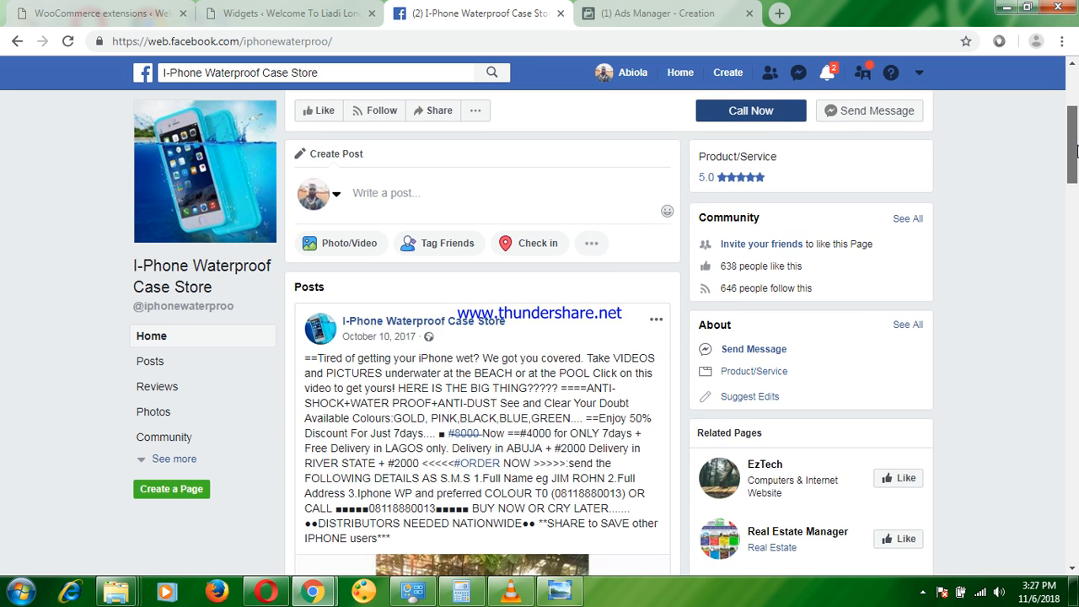
pyautogui.scroll(2, 732, 192)
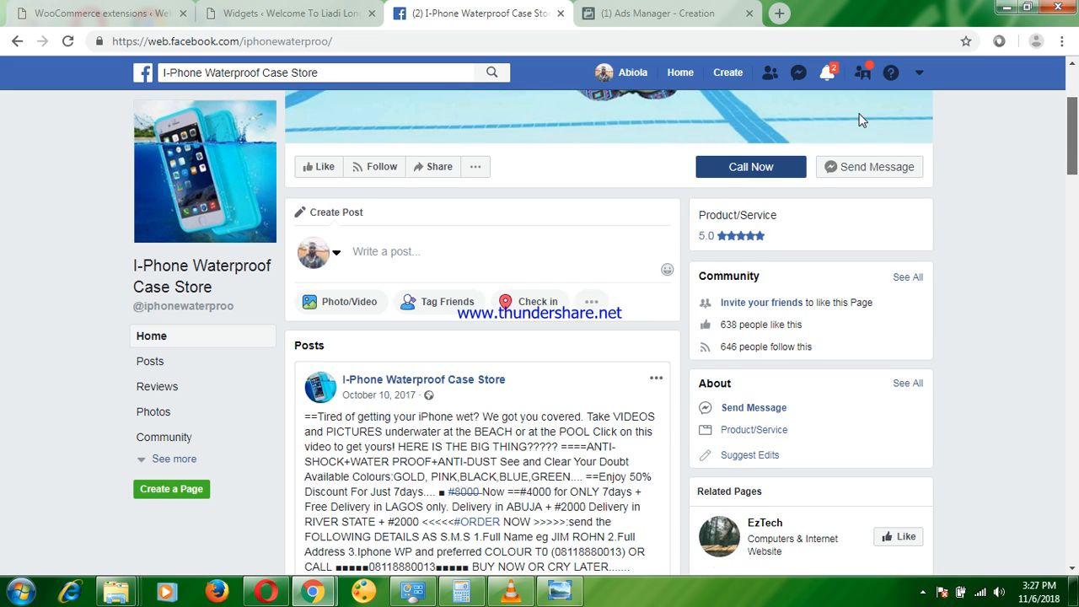
pyautogui.scroll(1, 737, 182)
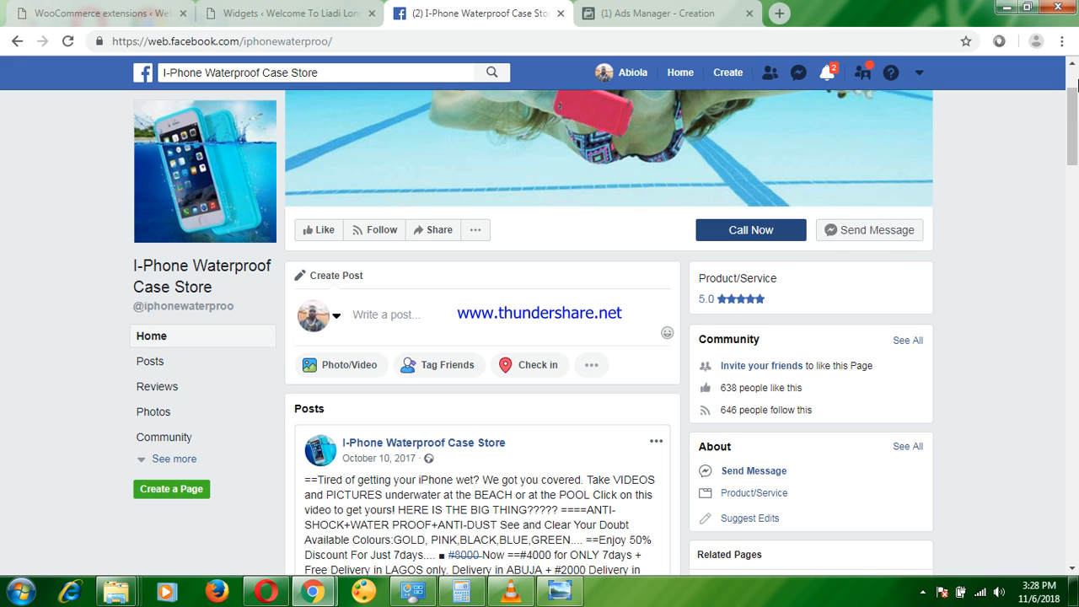
pyautogui.moveTo(1074, 108); pyautogui.dragTo(1075, 124)
pyautogui.scroll(-1, 1076, 126)
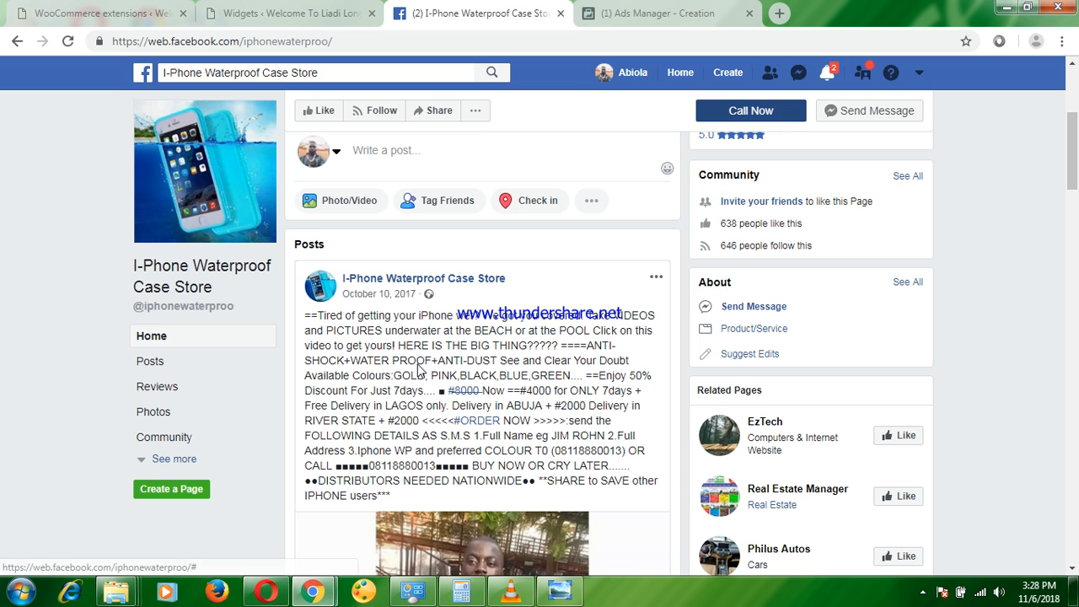
# - Find the October 7, 2017 post and highlight its ad text from the opening line to the order details
pyautogui.scroll(-6, 434, 326)
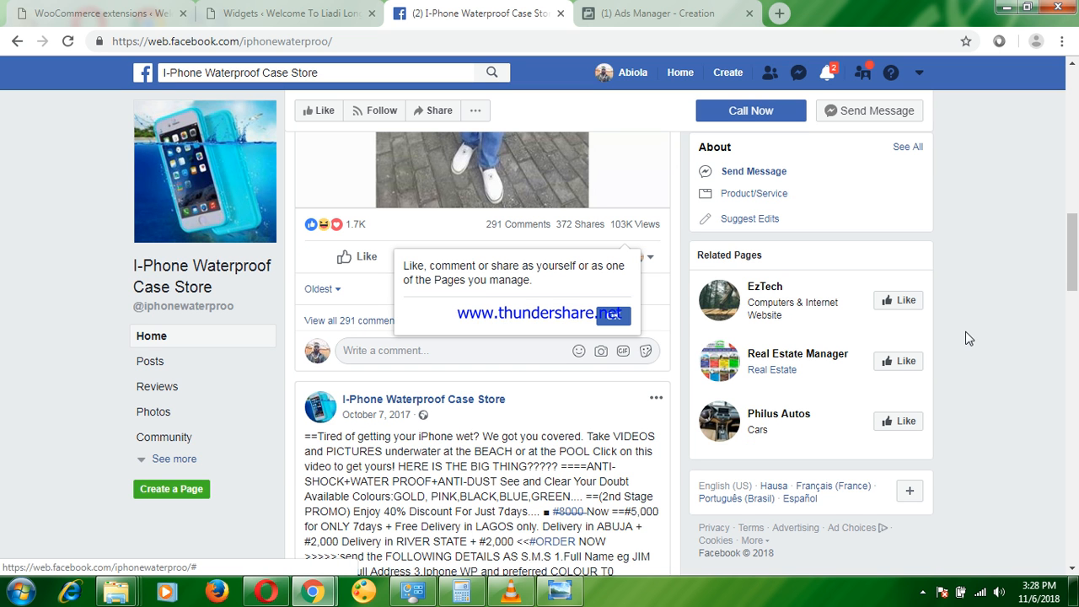
pyautogui.moveTo(1076, 252); pyautogui.dragTo(1076, 281)
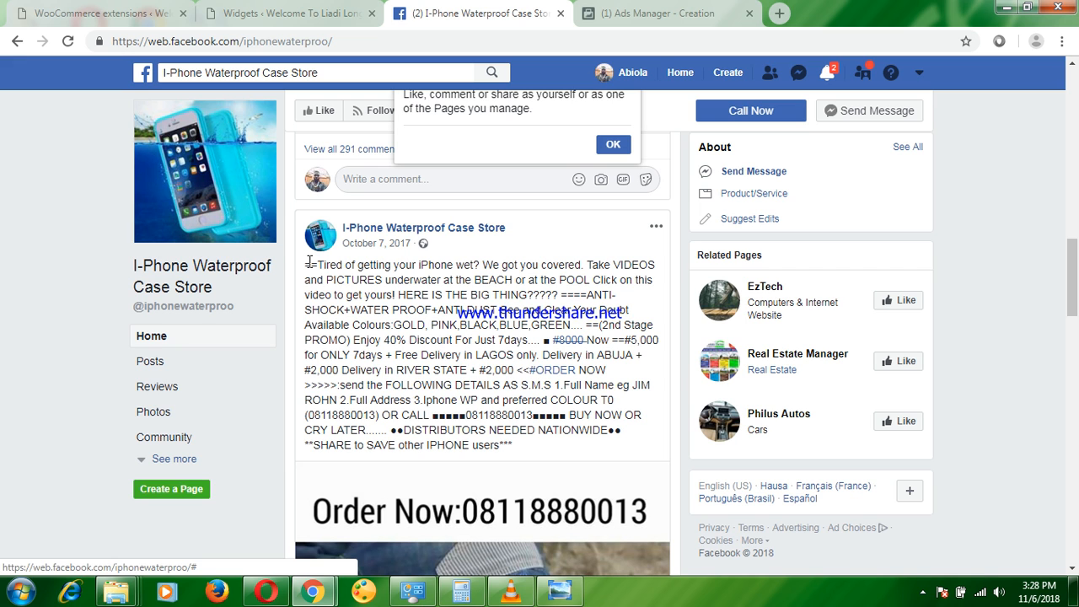
pyautogui.moveTo(310, 262); pyautogui.dragTo(440, 401)
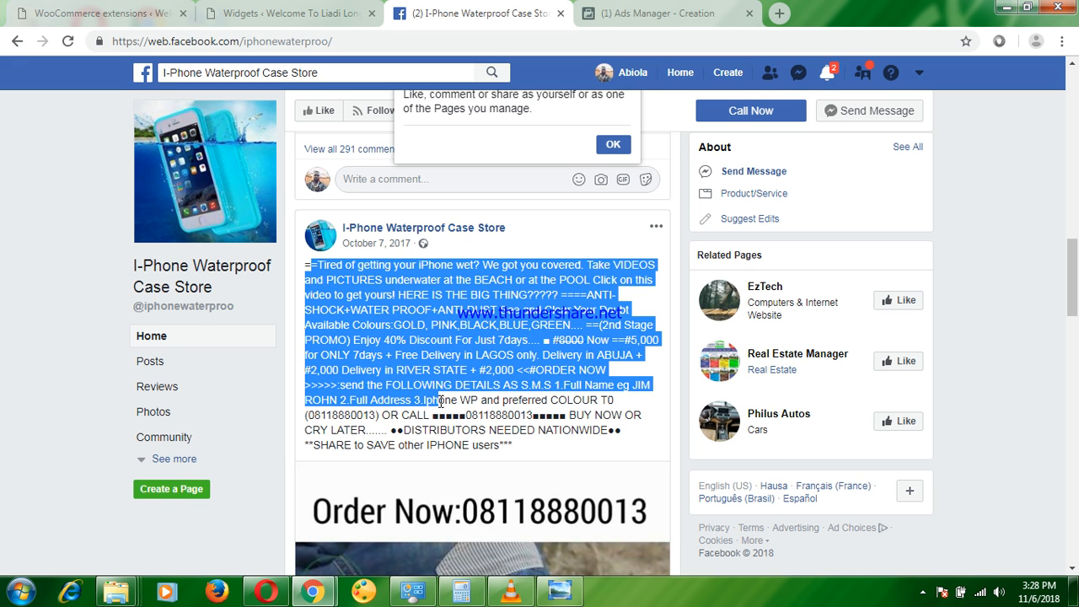
# - Return to the Ads Manager tab and review the ad's text field, video upload options and conversion tracking section
pyautogui.click(661, 15)
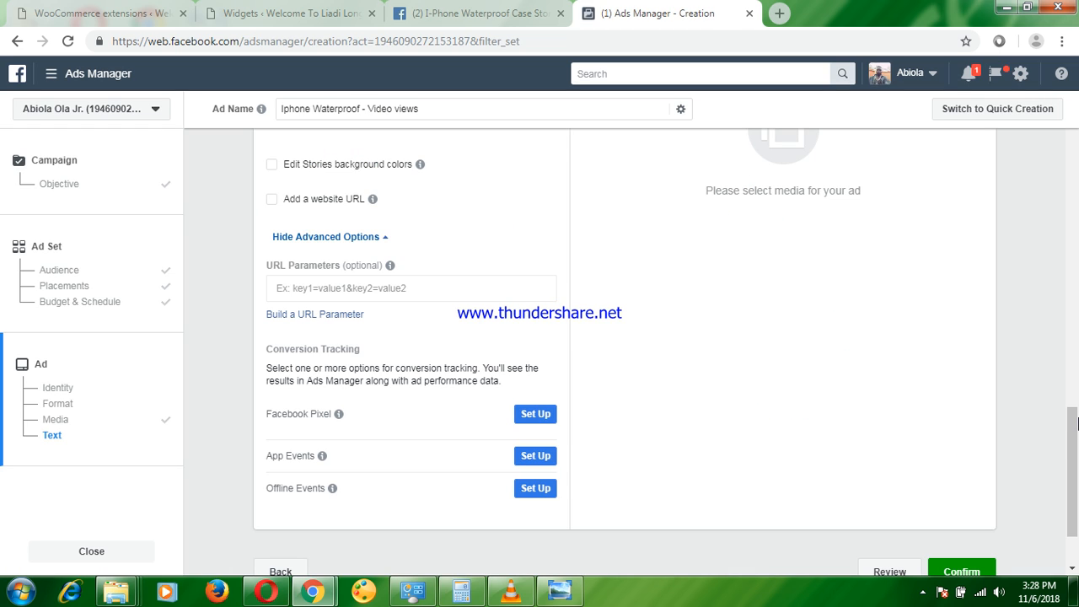
pyautogui.scroll(2, 1077, 396)
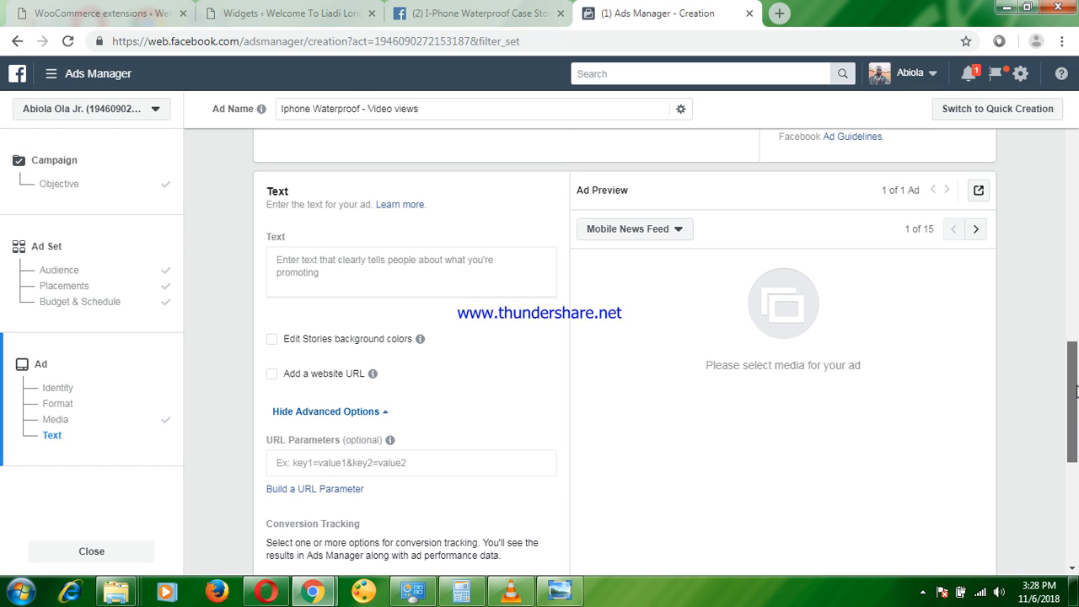
pyautogui.moveTo(1077, 381); pyautogui.dragTo(1075, 370)
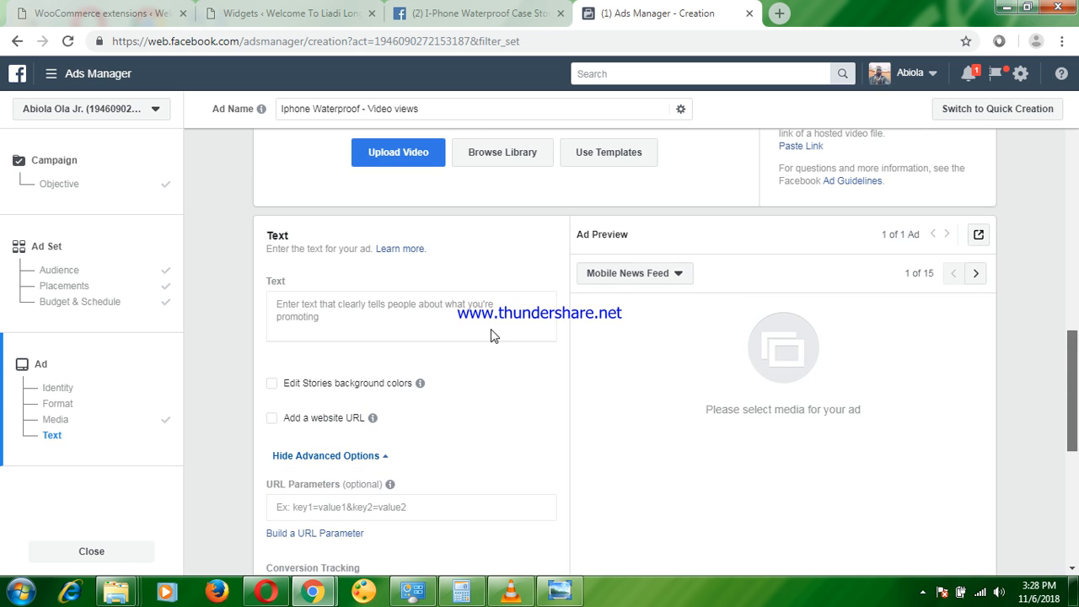
pyautogui.scroll(1, 454, 306)
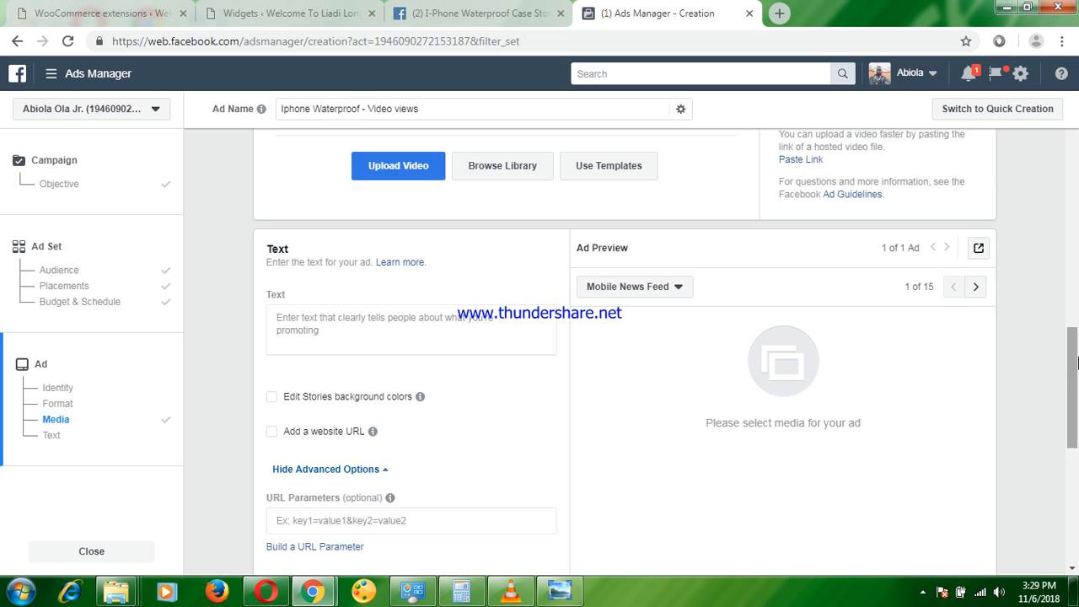
pyautogui.moveTo(1073, 348); pyautogui.dragTo(1073, 453)
pyautogui.click(923, 593)
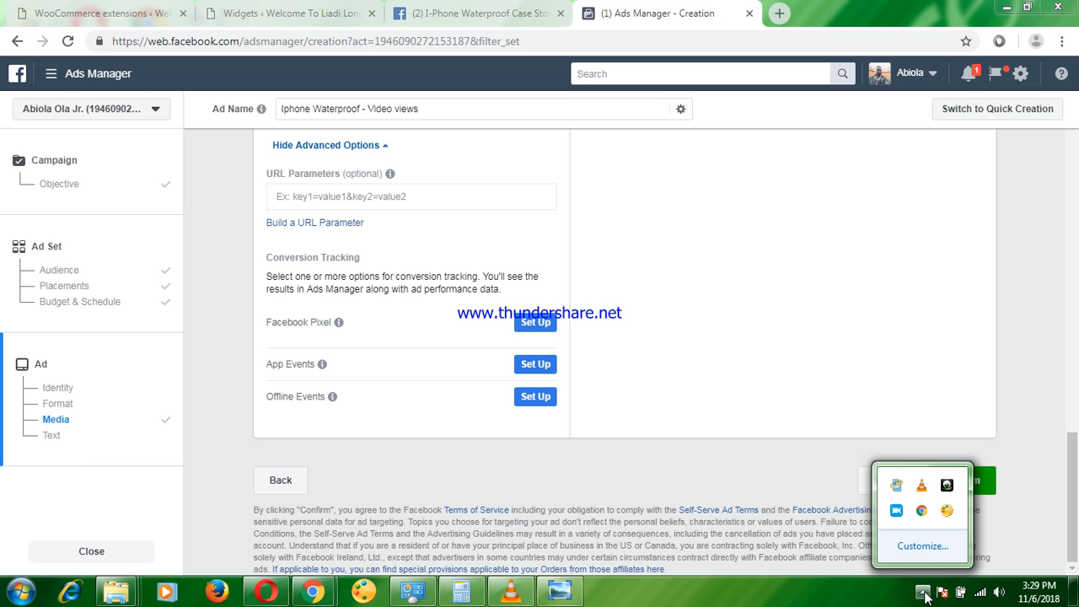
pyautogui.click(898, 512)
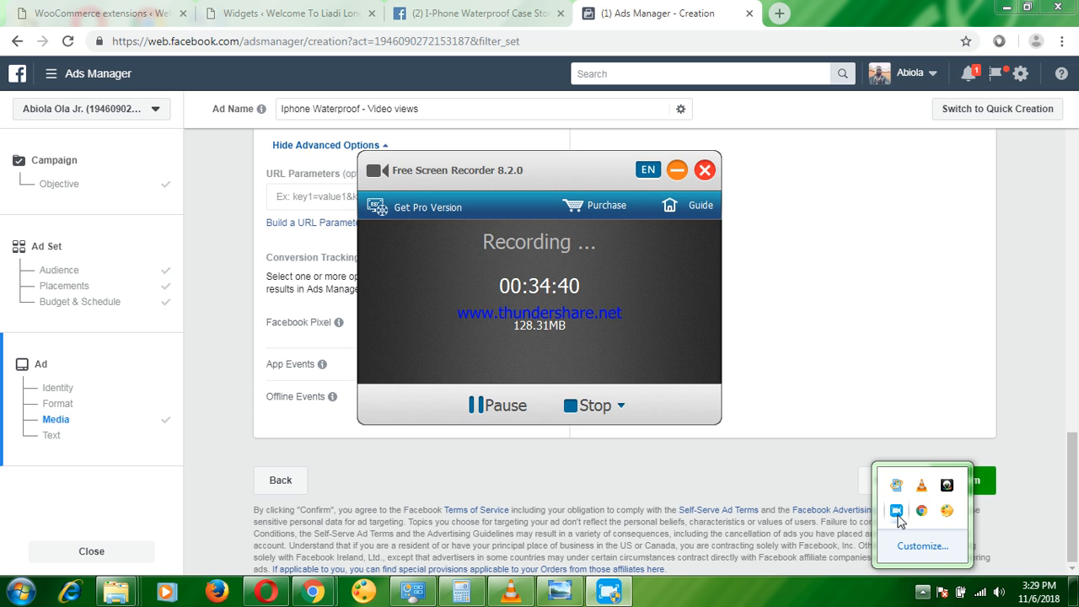
pyautogui.click(678, 170)
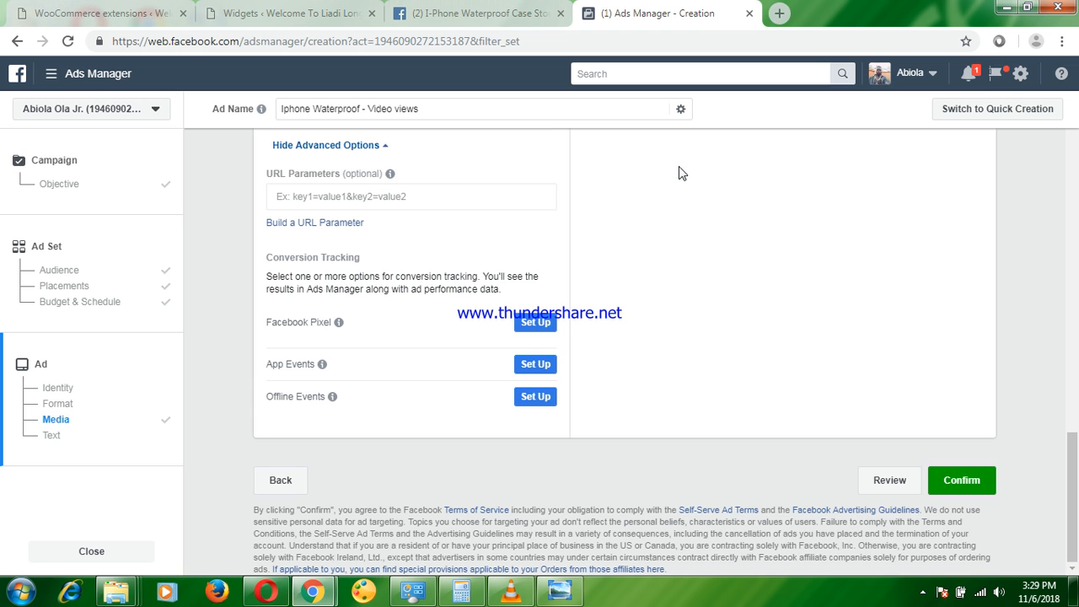
# - Try to confirm the ad and dismiss the error notification
pyautogui.click(970, 482)
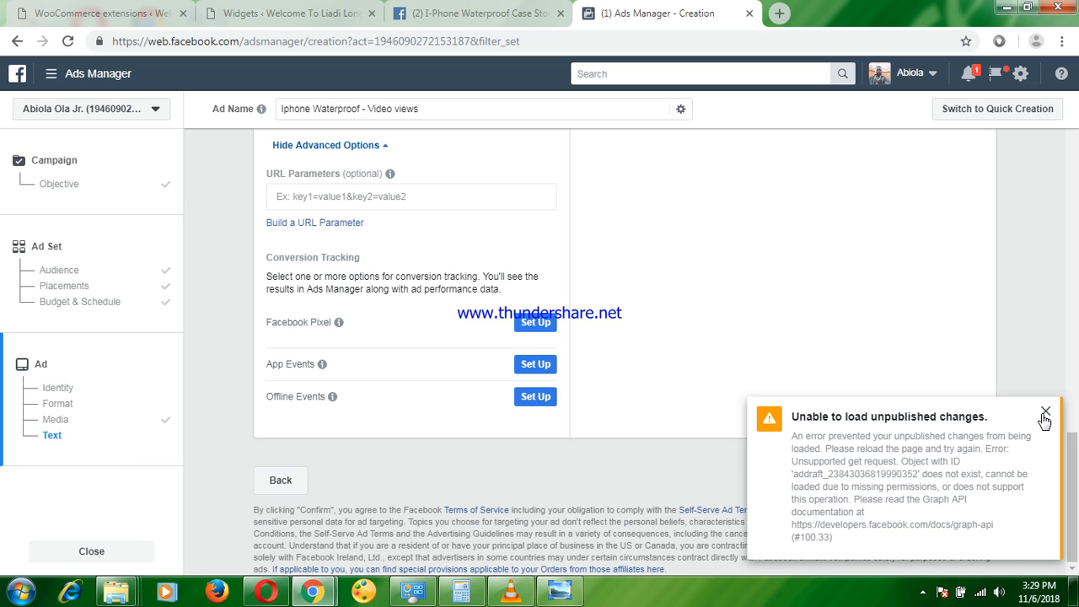
pyautogui.click(1045, 414)
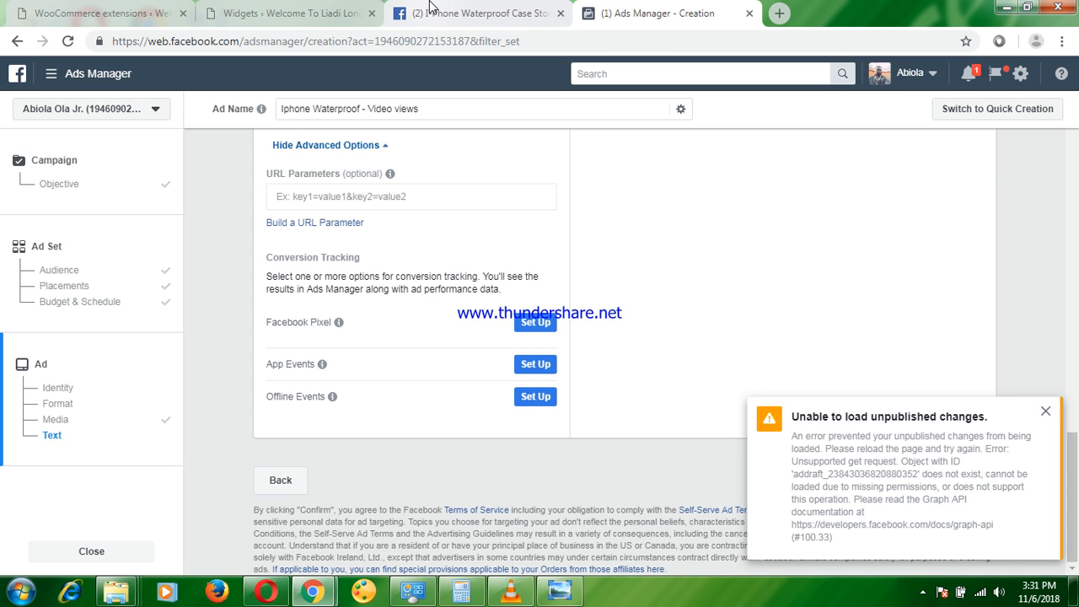
# - Recheck the highlighted example post on the Facebook page, then review the ad's Video section in Ads Manager, dismissing the error notification
pyautogui.click(436, 11)
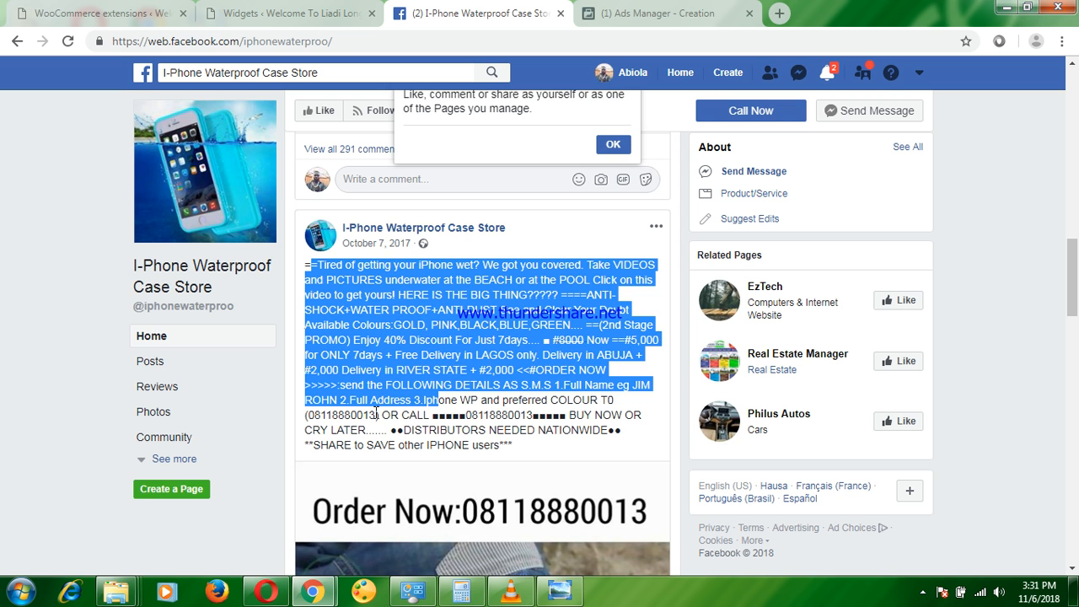
pyautogui.click(666, 15)
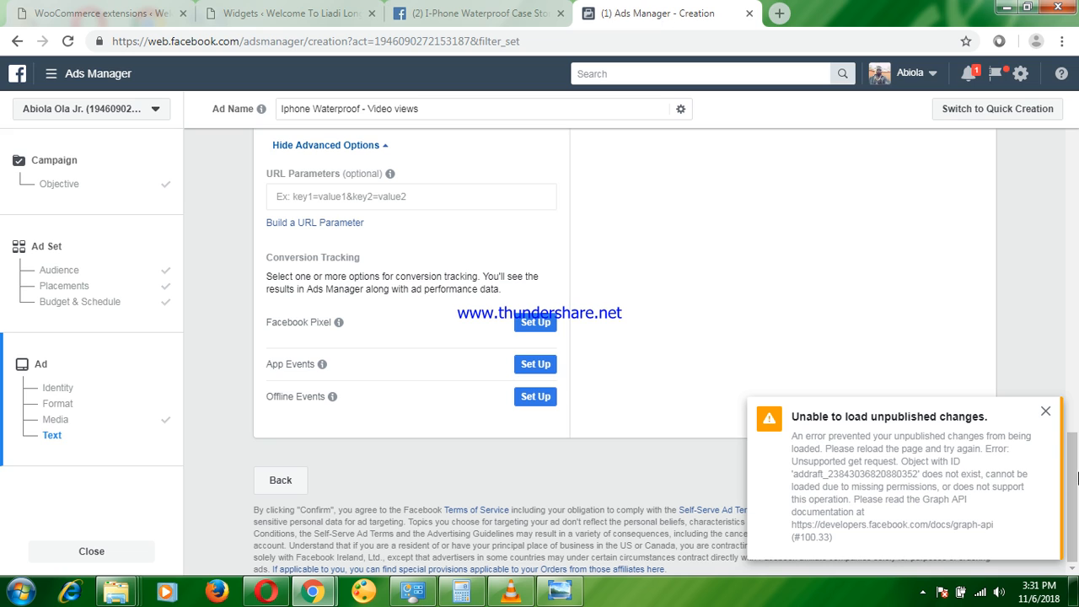
pyautogui.click(1046, 413)
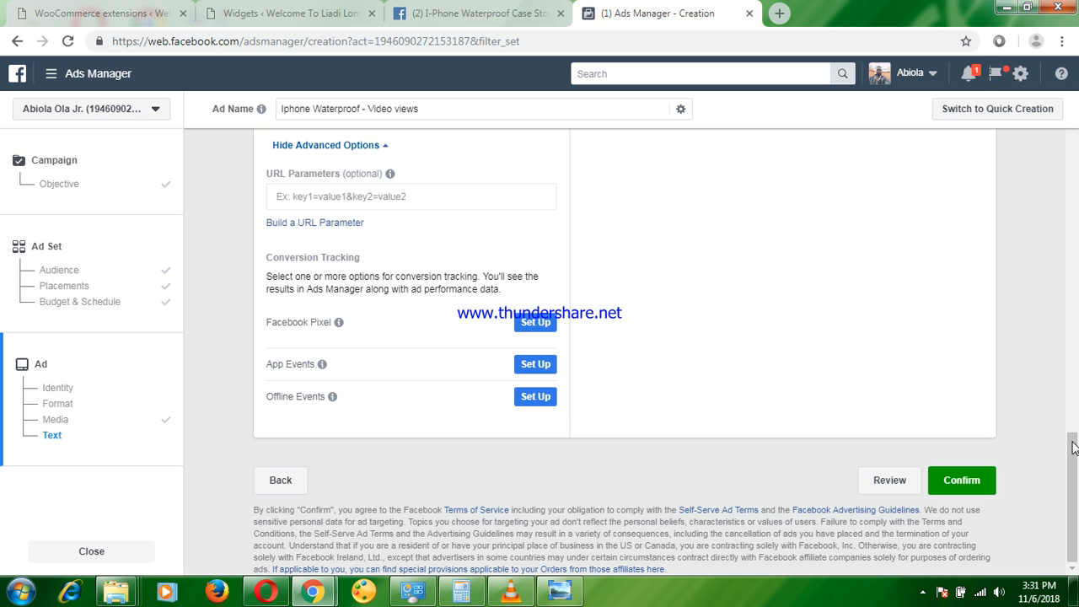
pyautogui.moveTo(1074, 451); pyautogui.dragTo(1075, 233)
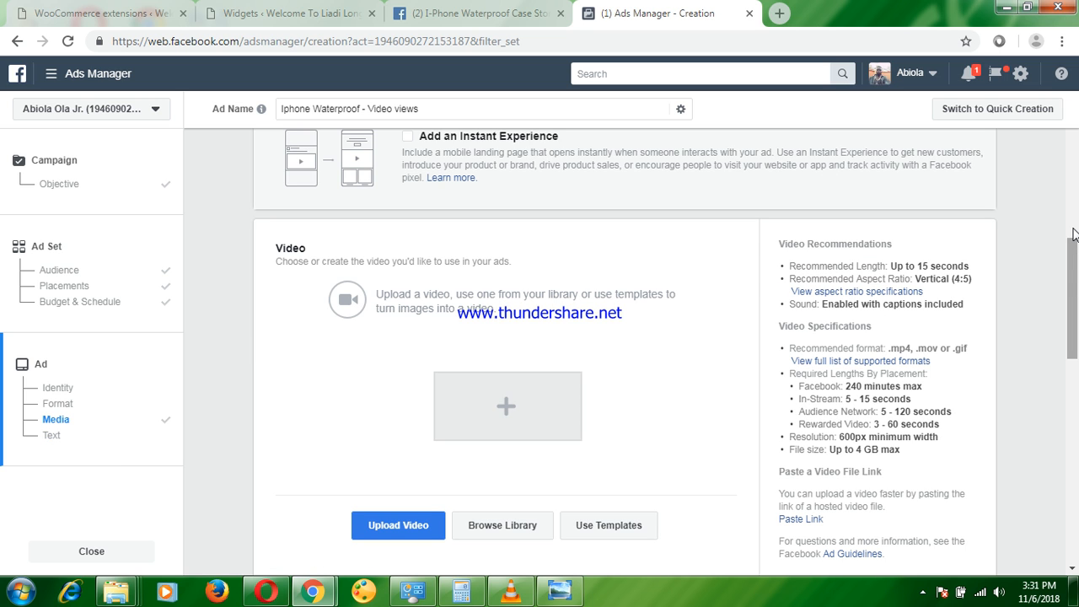
pyautogui.click(923, 593)
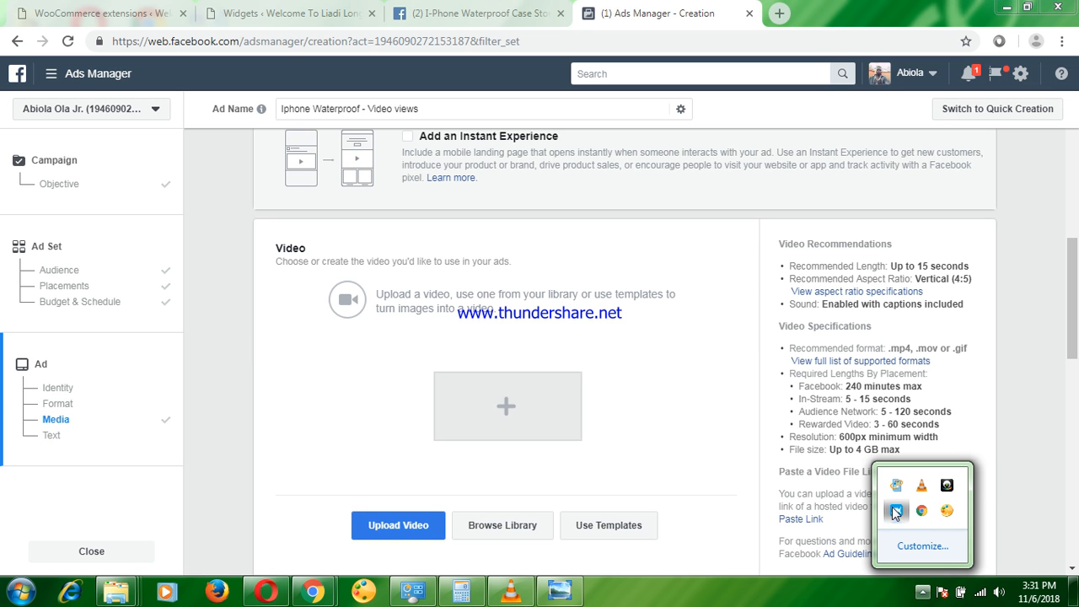